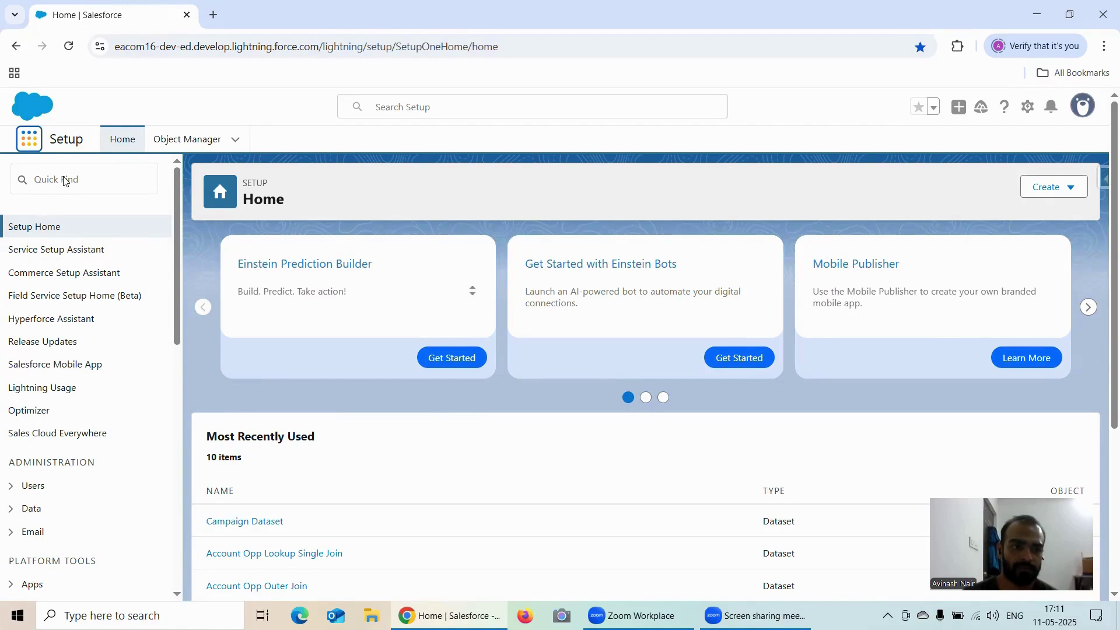
Step: Open the dataflow management view of Data Manager by way of Analytics Studio
left_click(29, 139)
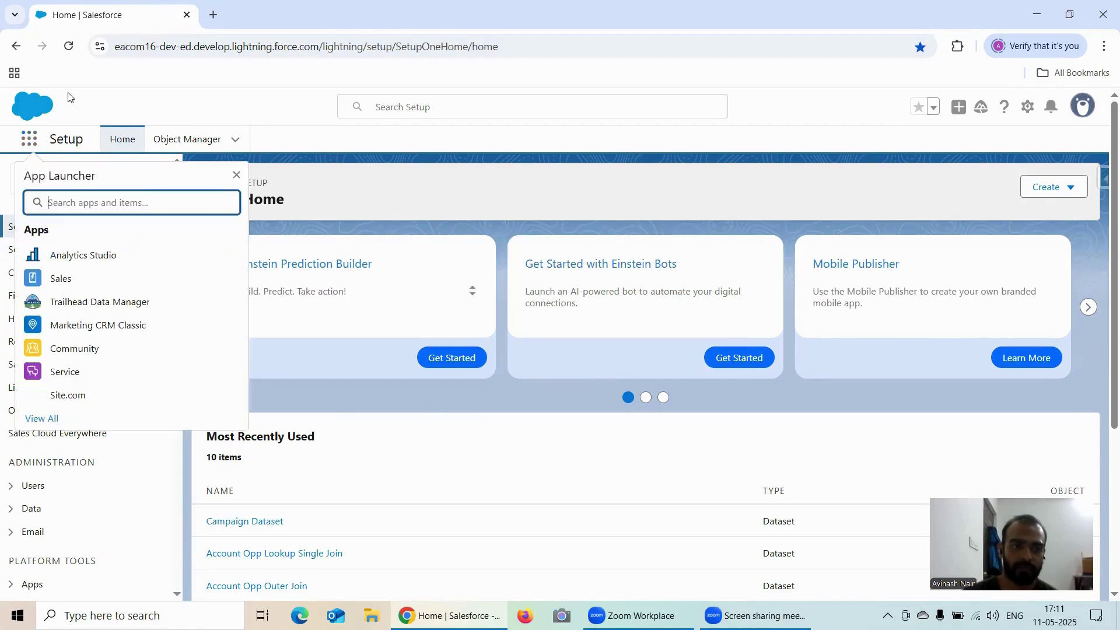
left_click(69, 257)
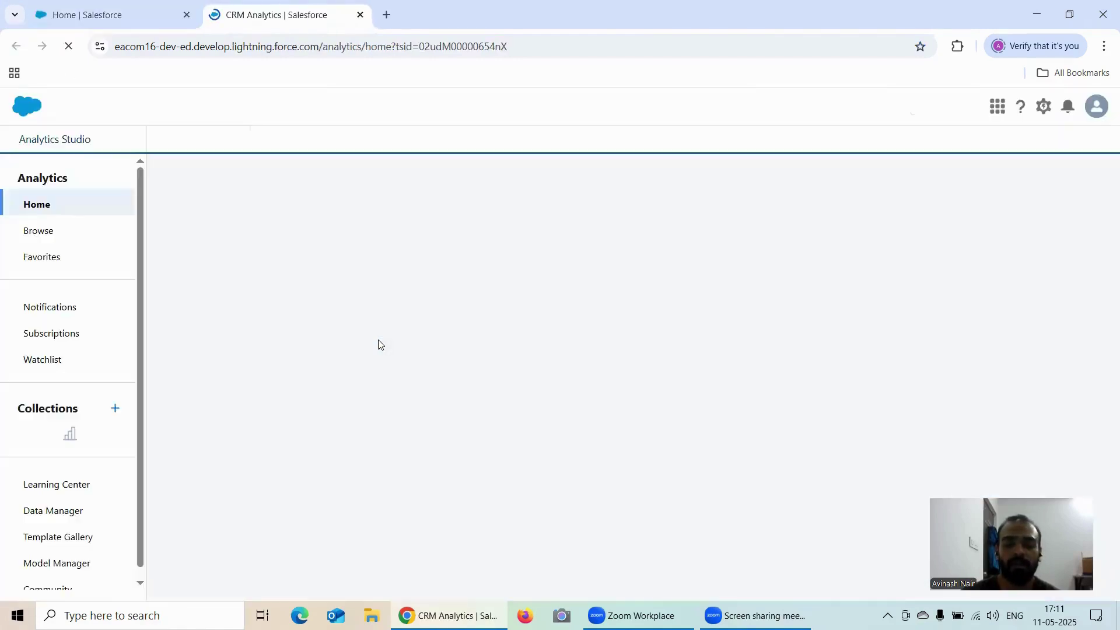
left_click(25, 528)
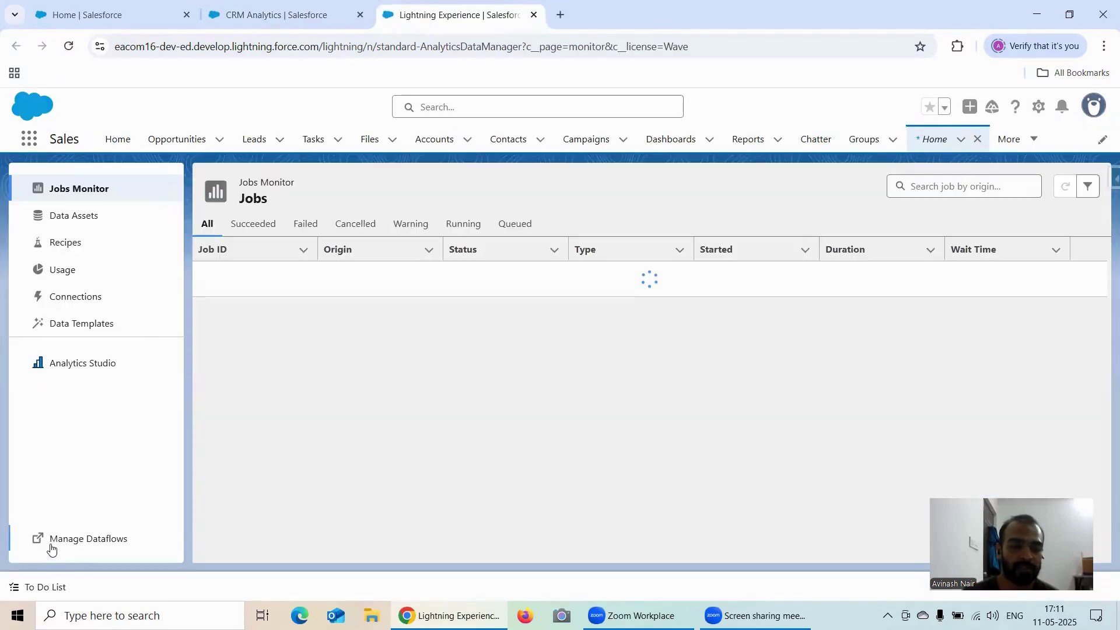
left_click(87, 538)
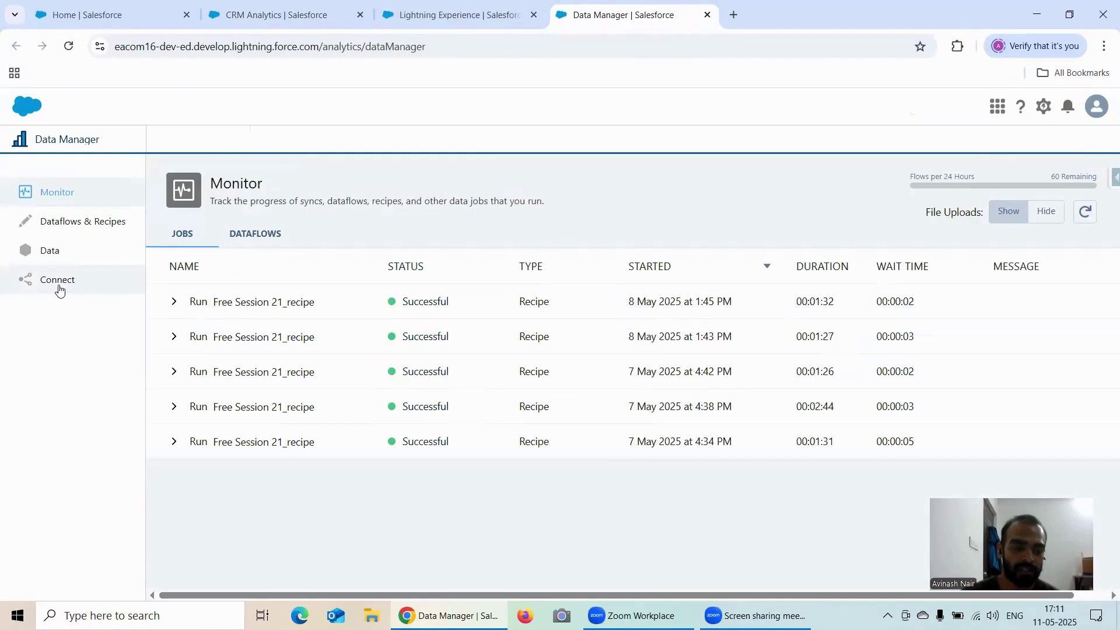
Step: Run a full data sync on the OpportunityStage object in the SFDC_LOCAL connection
left_click(58, 284)
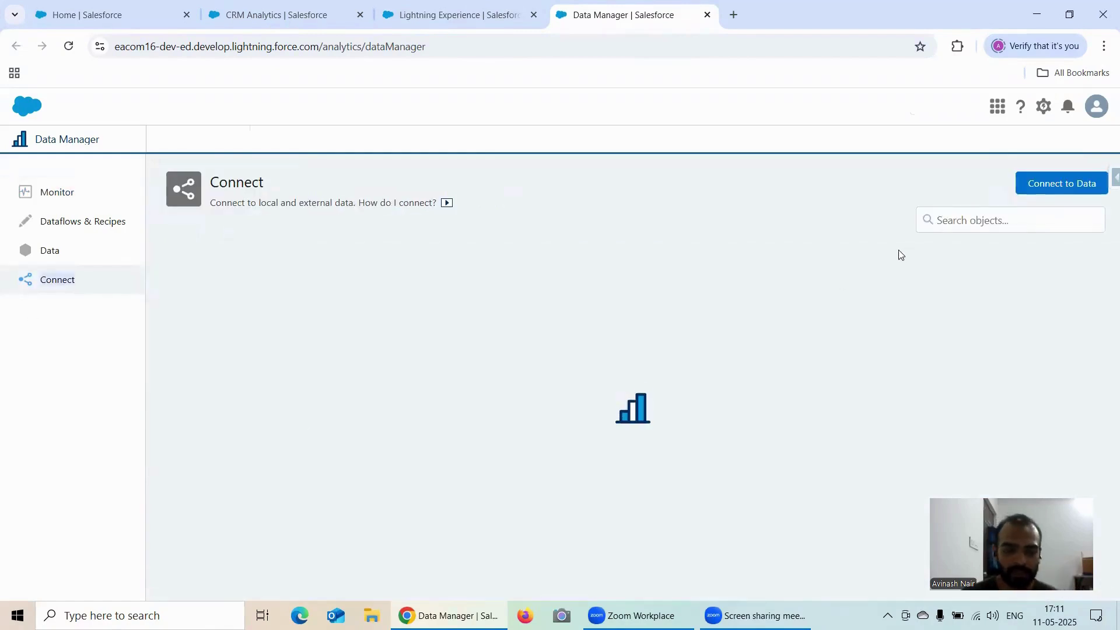
scroll(695, 318, "down", 4)
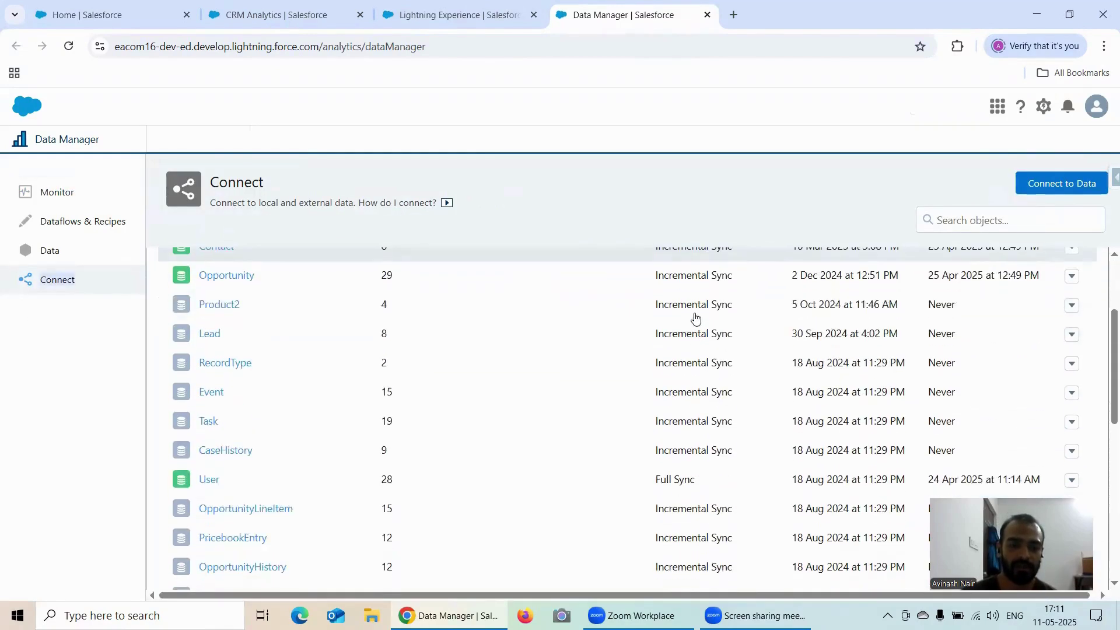
scroll(695, 318, "down", 3)
scroll(530, 425, "down", 2)
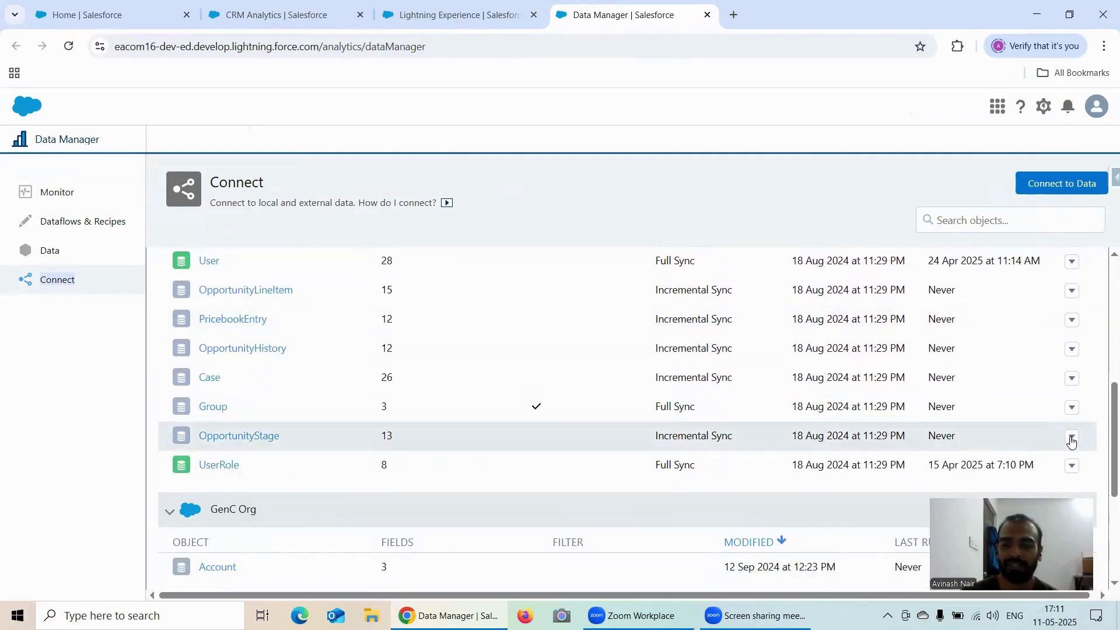
left_click(1071, 439)
left_click(900, 462)
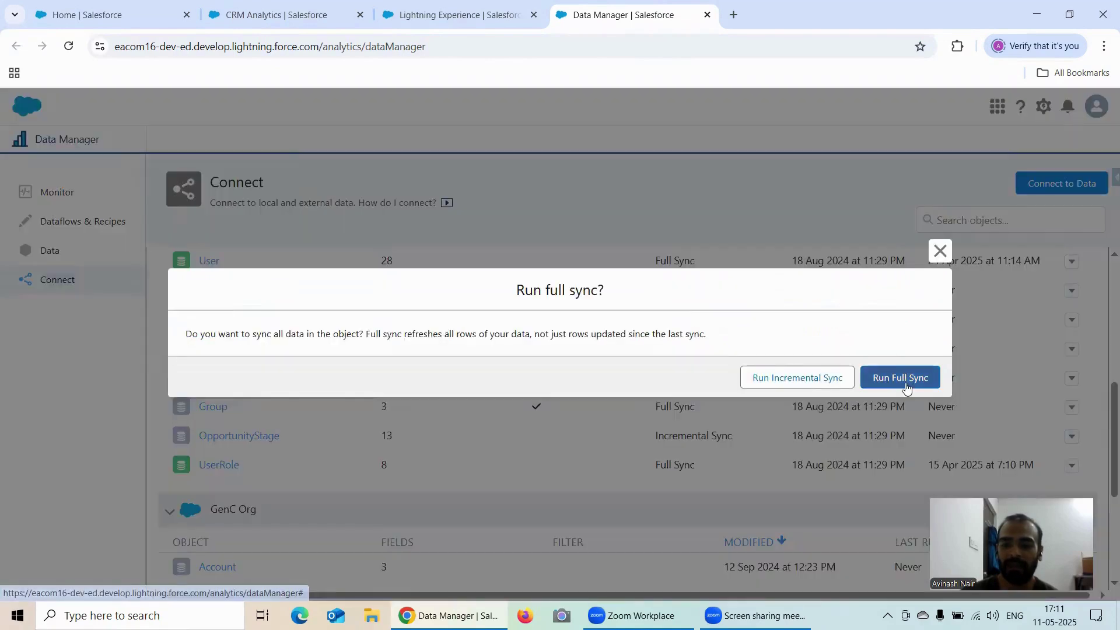
left_click(909, 377)
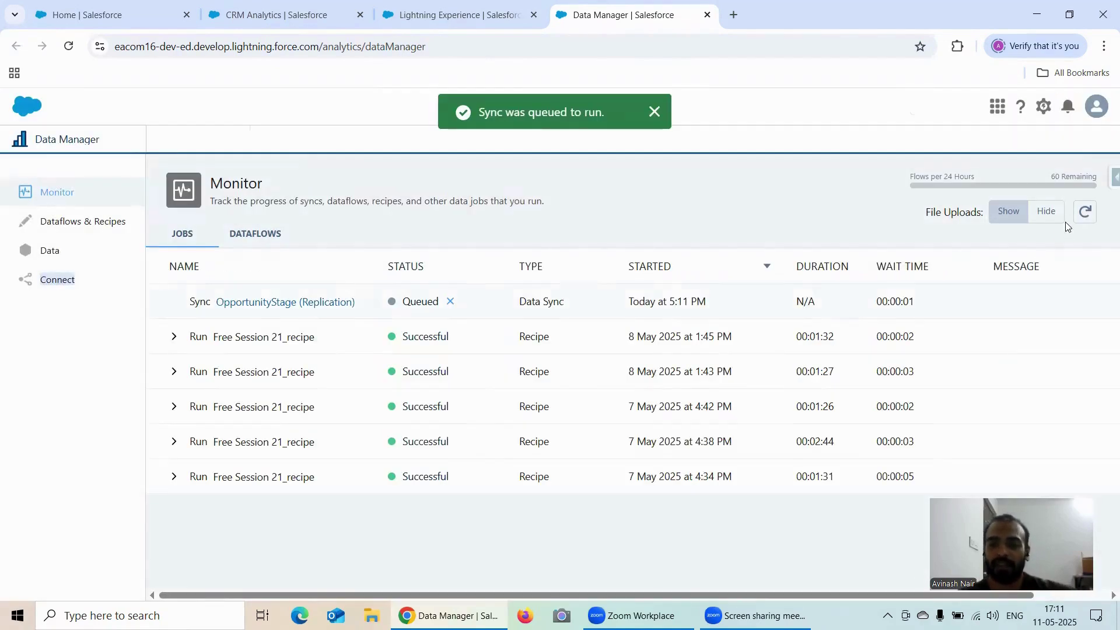
Step: Refresh the jobs monitor repeatedly to check the progress of the OpportunityStage sync
left_click(1084, 211)
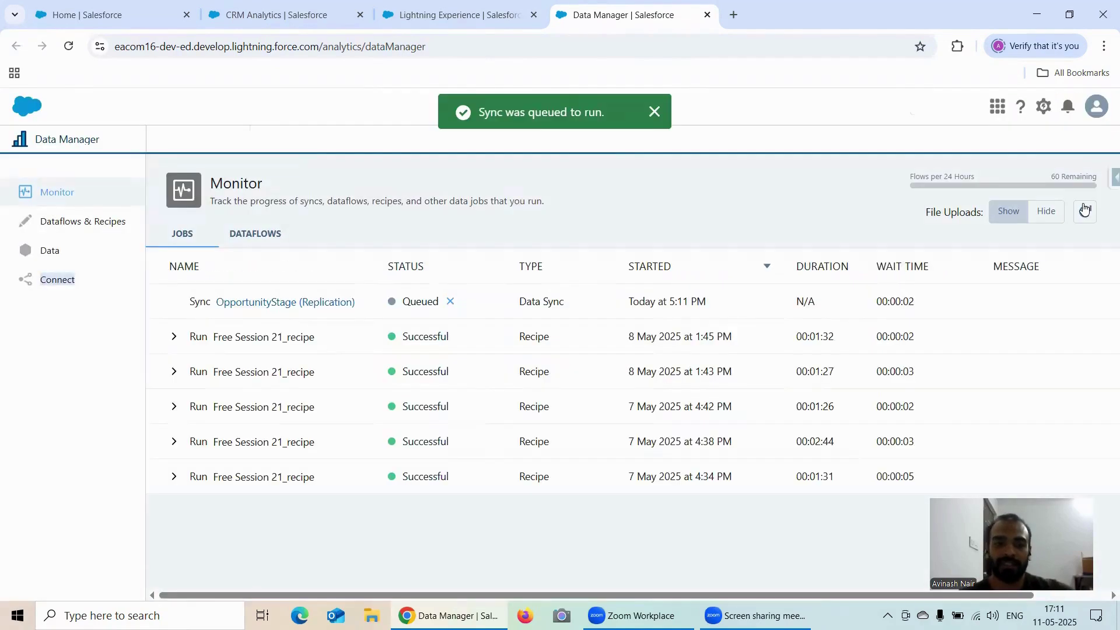
left_click(1084, 209)
left_click(1087, 214)
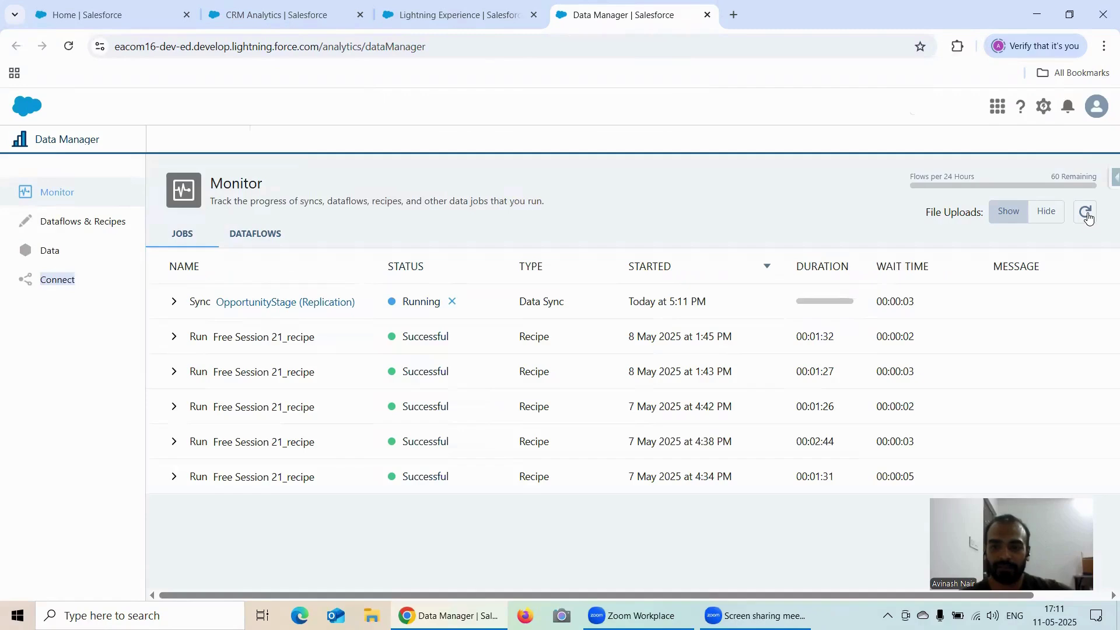
left_click(1086, 214)
left_click(1086, 214)
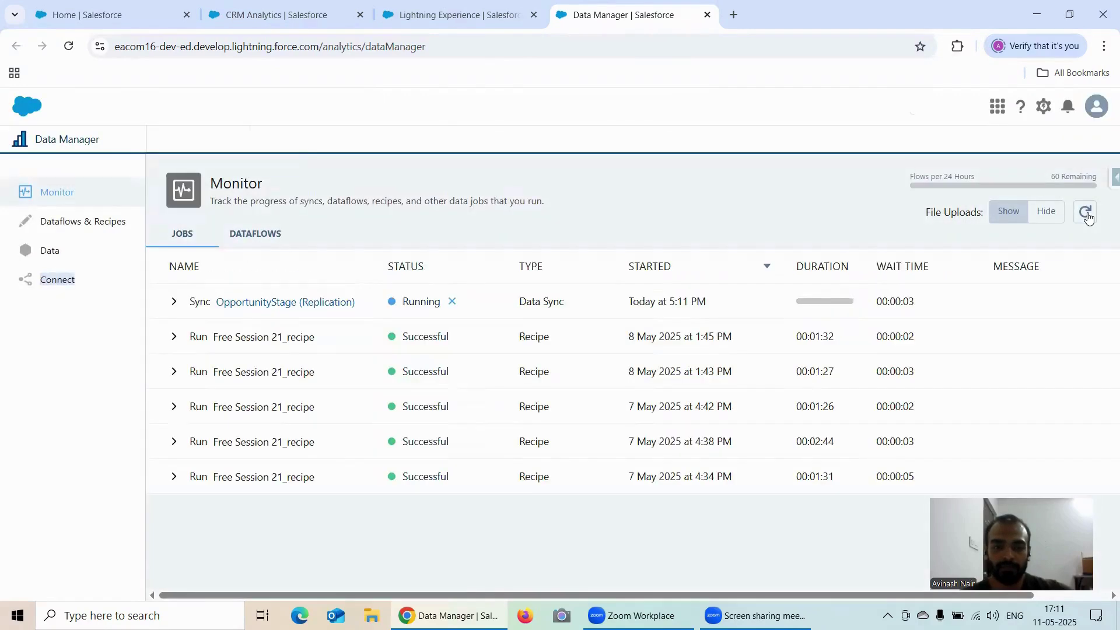
left_click(1087, 215)
left_click(1087, 215)
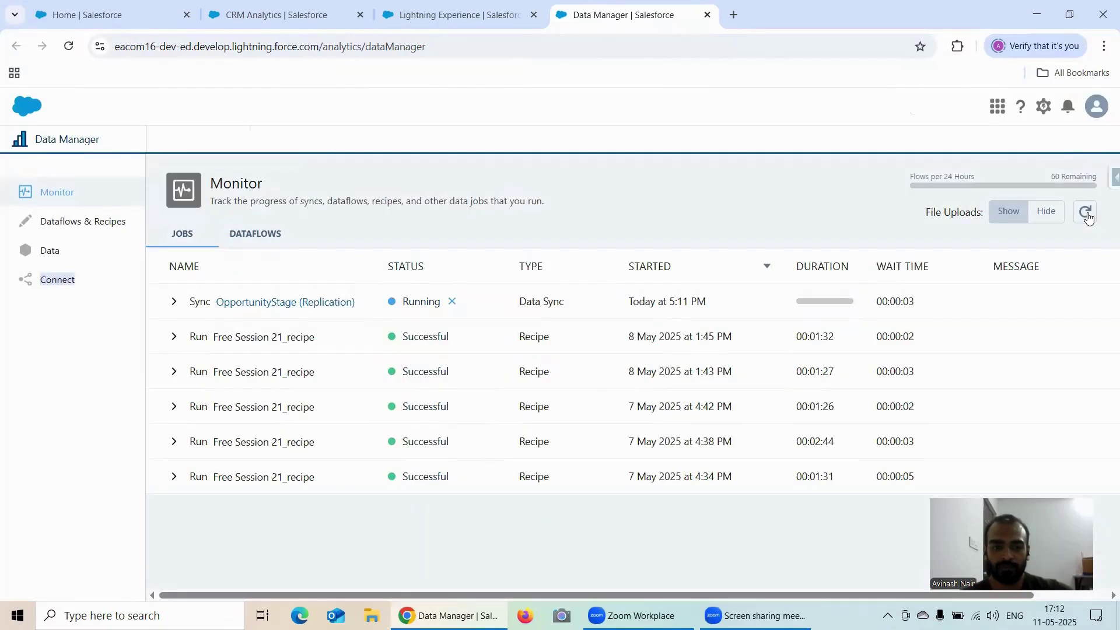
left_click(1086, 214)
left_click(1086, 213)
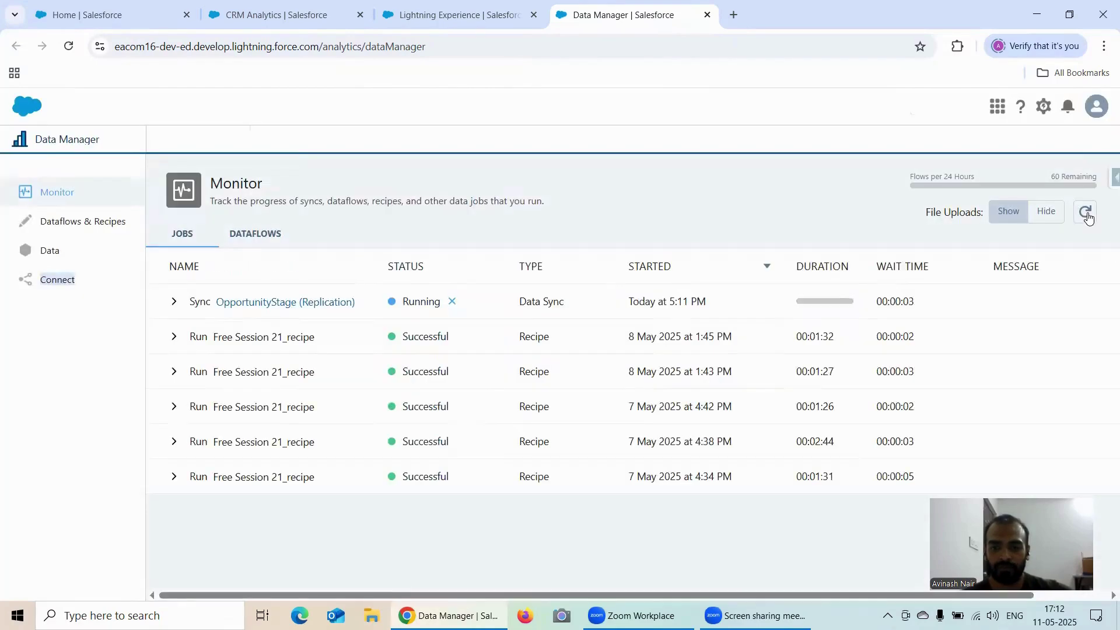
left_click(1087, 213)
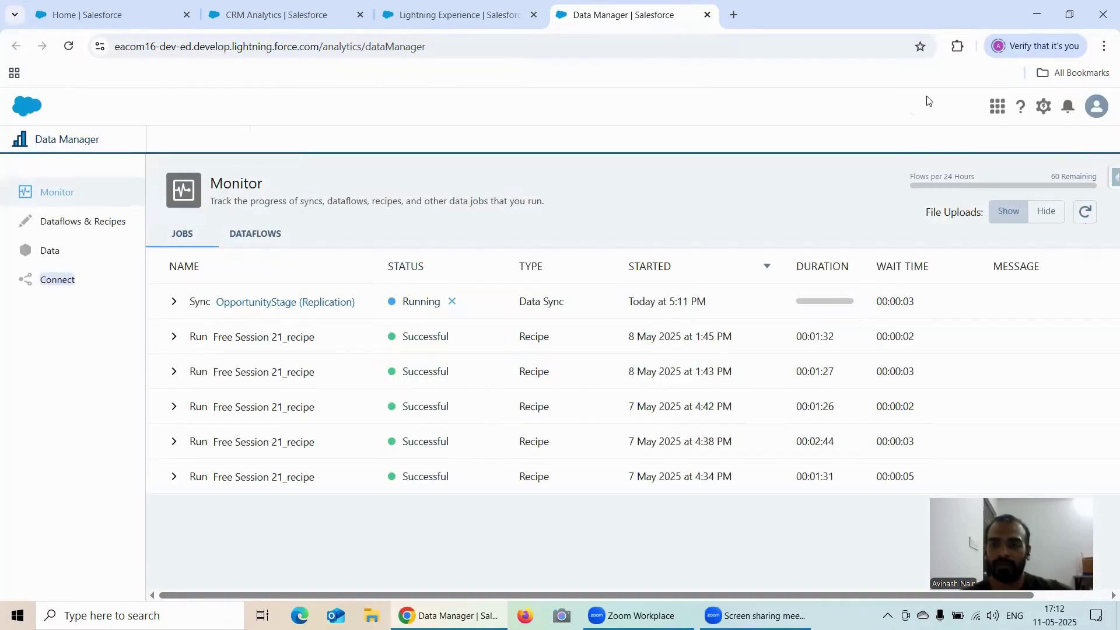
left_click(1088, 219)
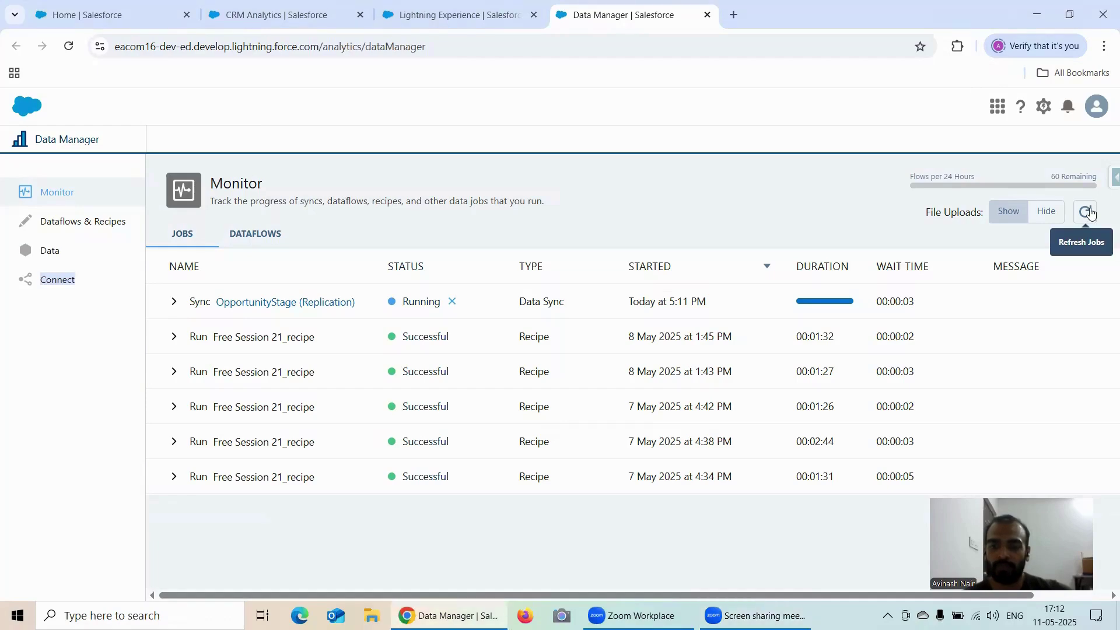
left_click(1088, 213)
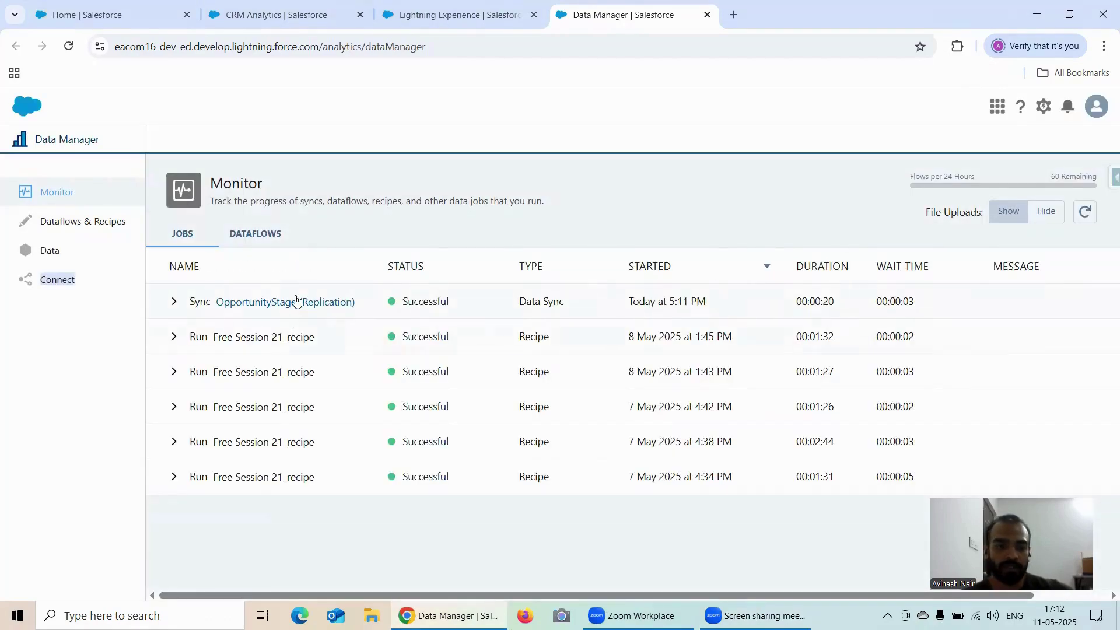
Step: Try to disconnect the OpportunityStage object from the SFDC_LOCAL connection
left_click(61, 283)
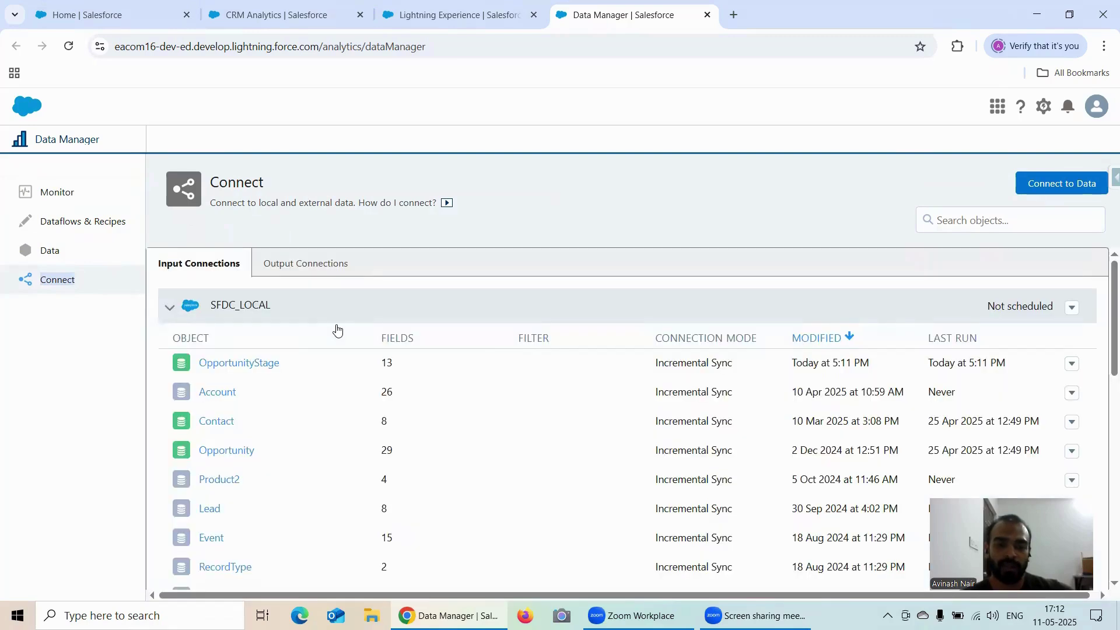
left_click(1073, 363)
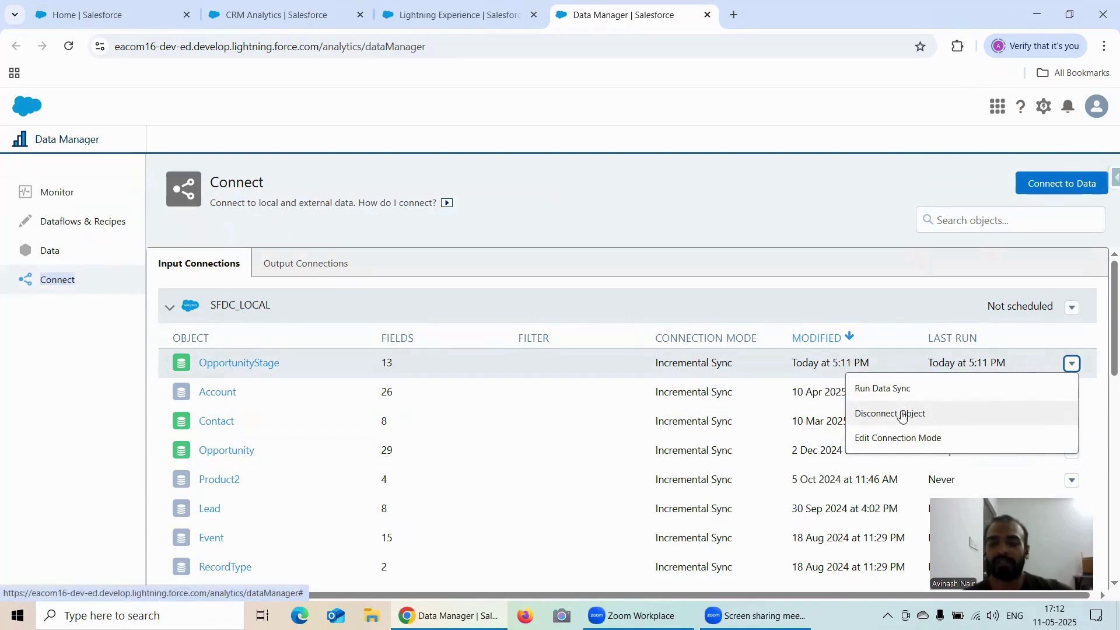
left_click(904, 415)
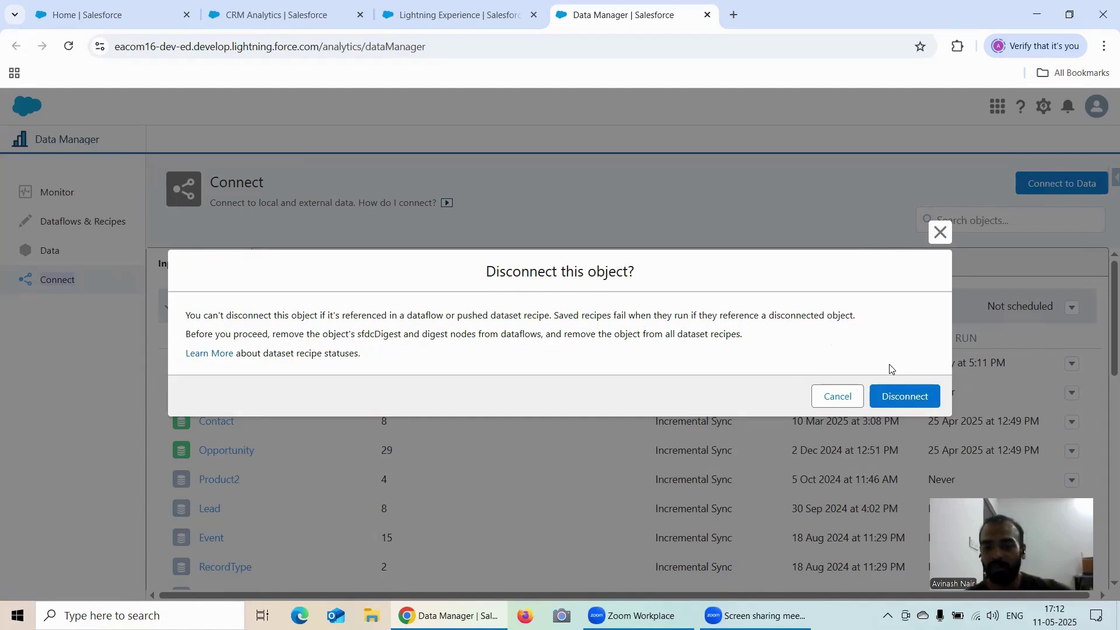
left_click(913, 398)
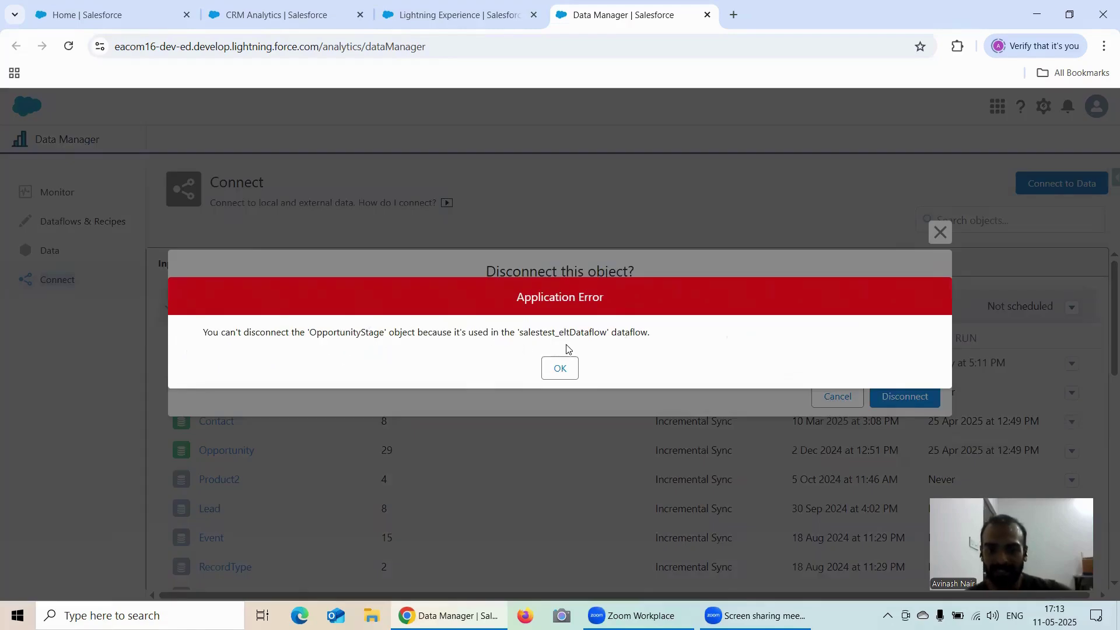
left_click(560, 368)
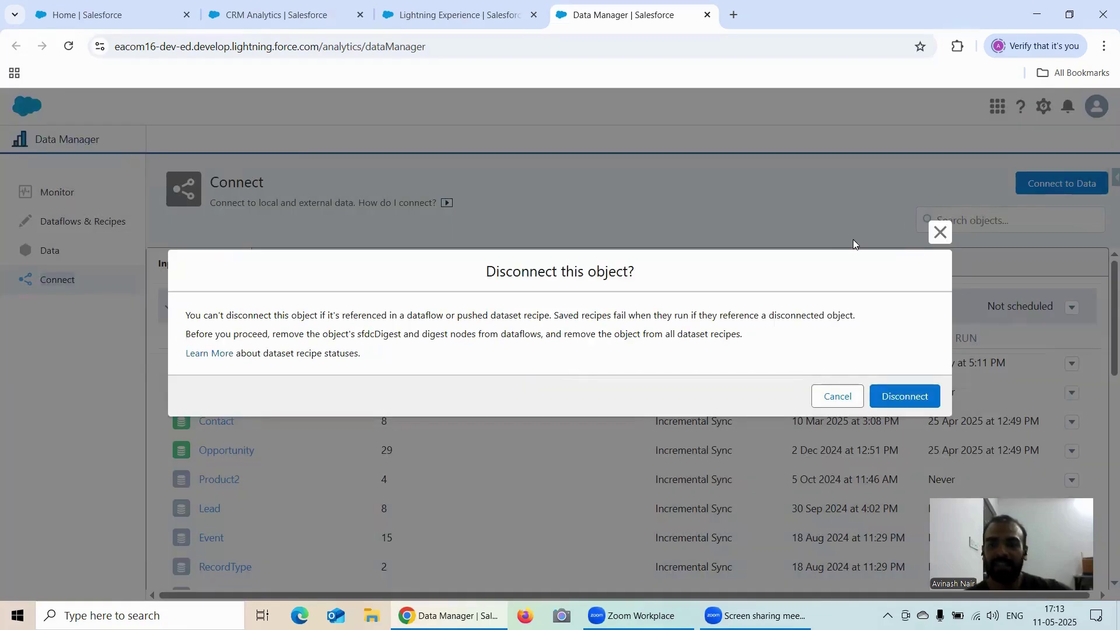
left_click(940, 232)
Step: Open the salestest eltDataflow dataflow in the dataflow editor
left_click(107, 226)
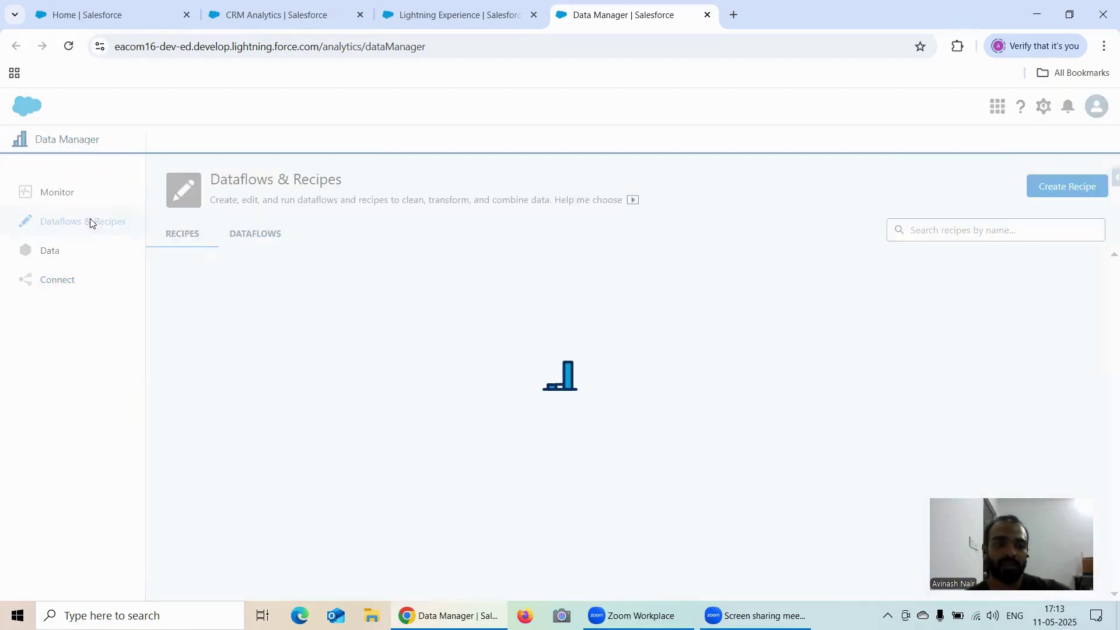
left_click(252, 240)
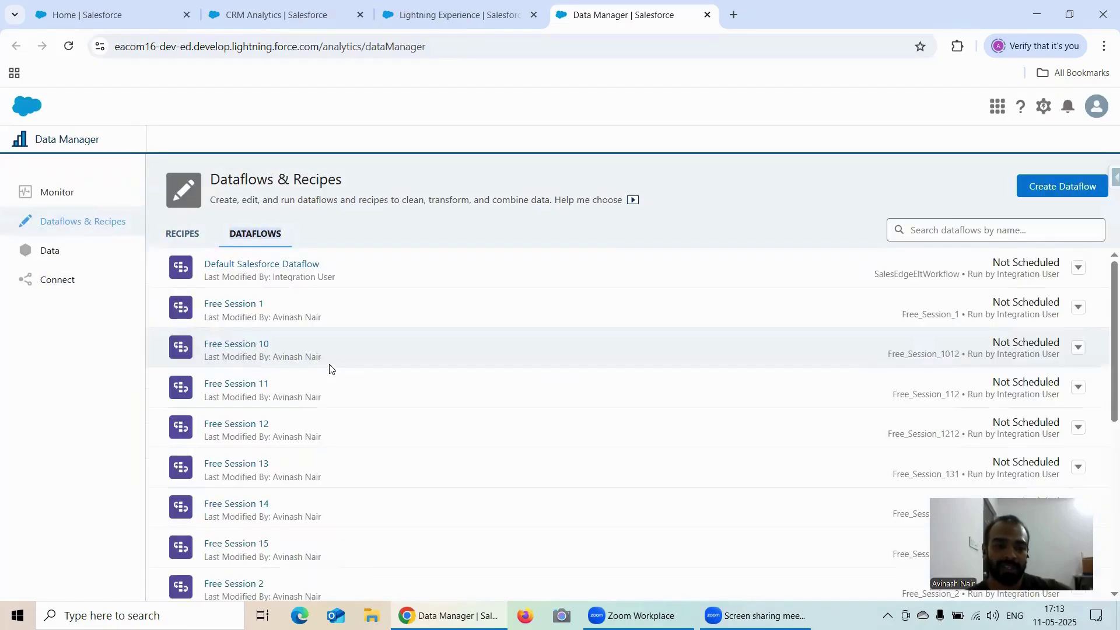
scroll(328, 367, "down", 6)
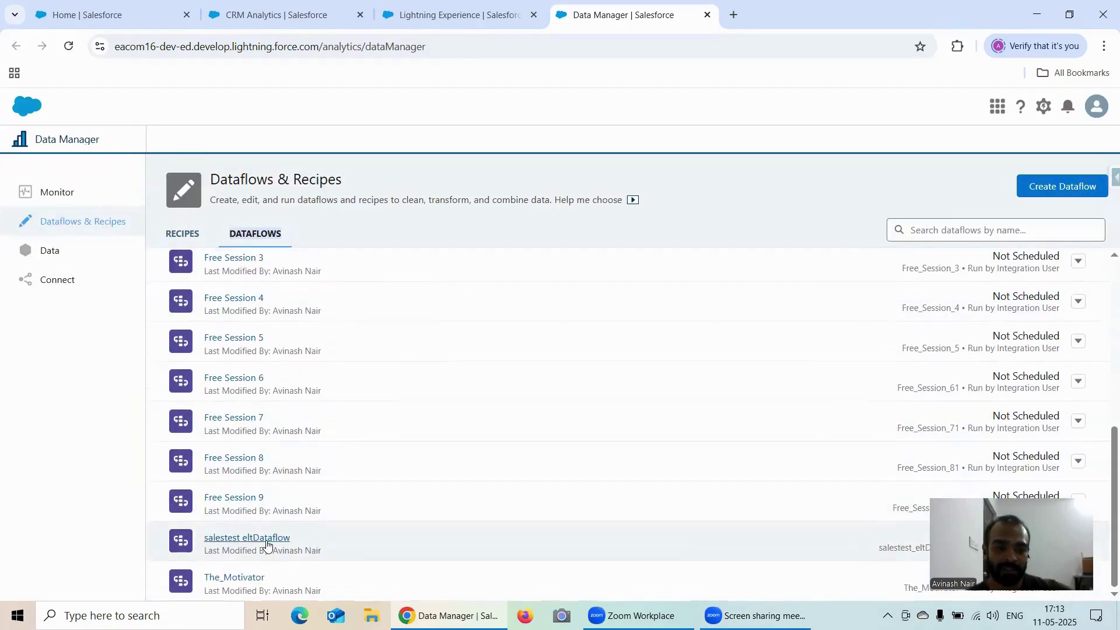
left_click(267, 538)
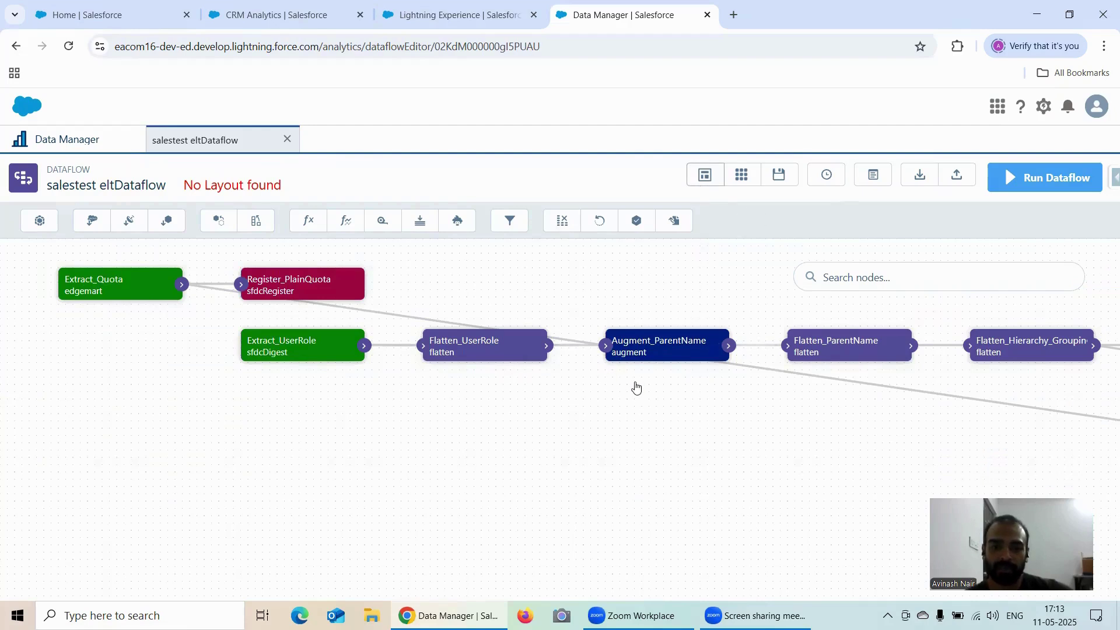
Step: Search the dataflow nodes for "stage" and locate the Extract_OpportunityStage node
left_click(871, 279)
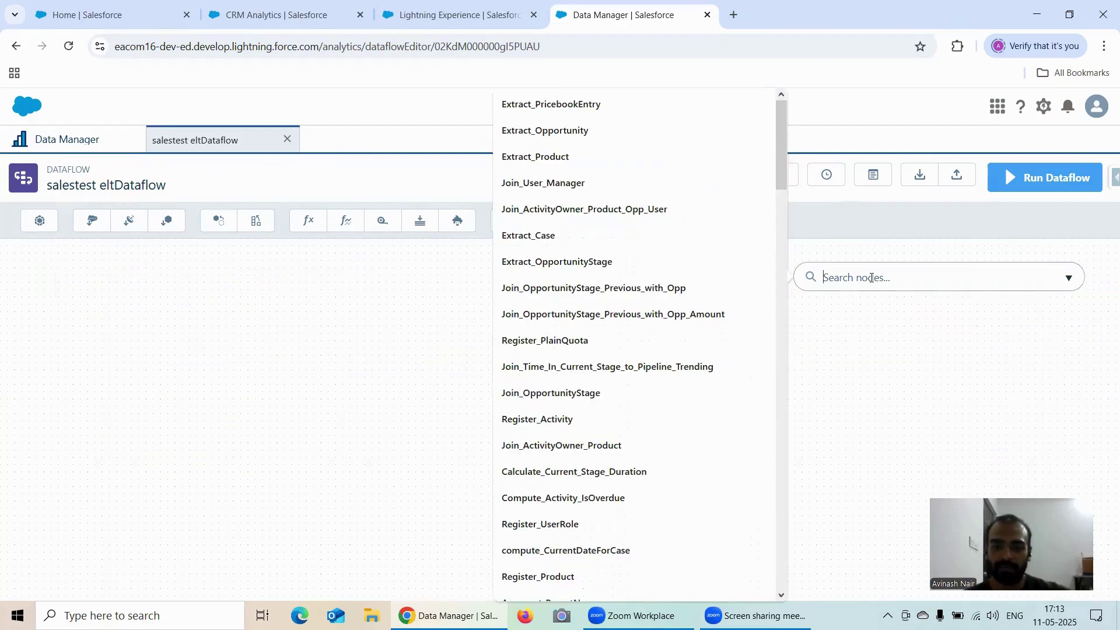
type("stage")
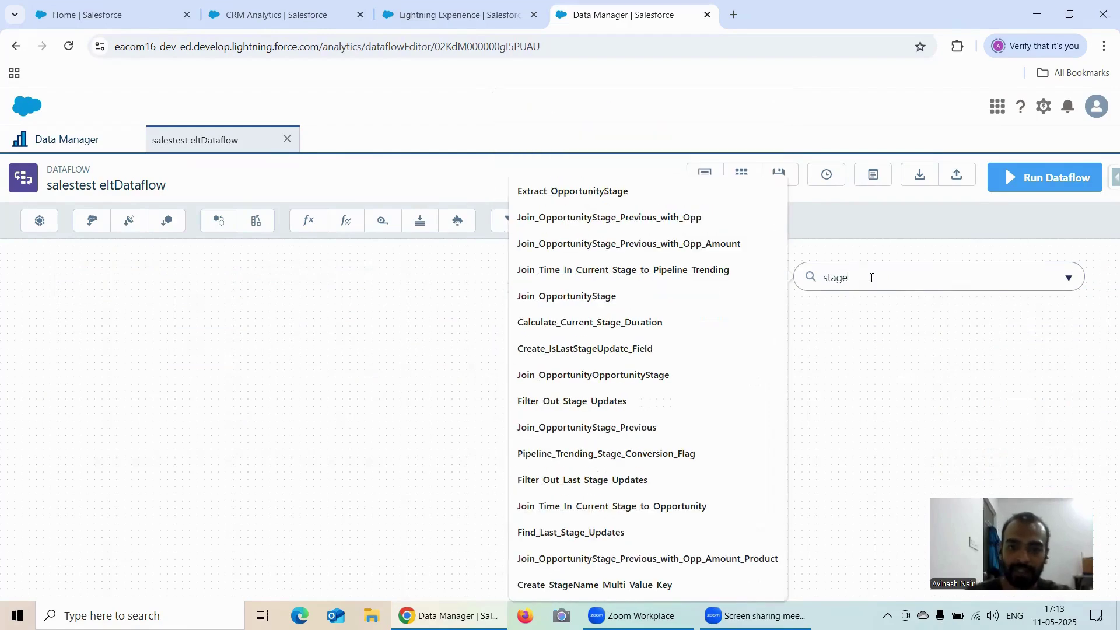
left_click(632, 194)
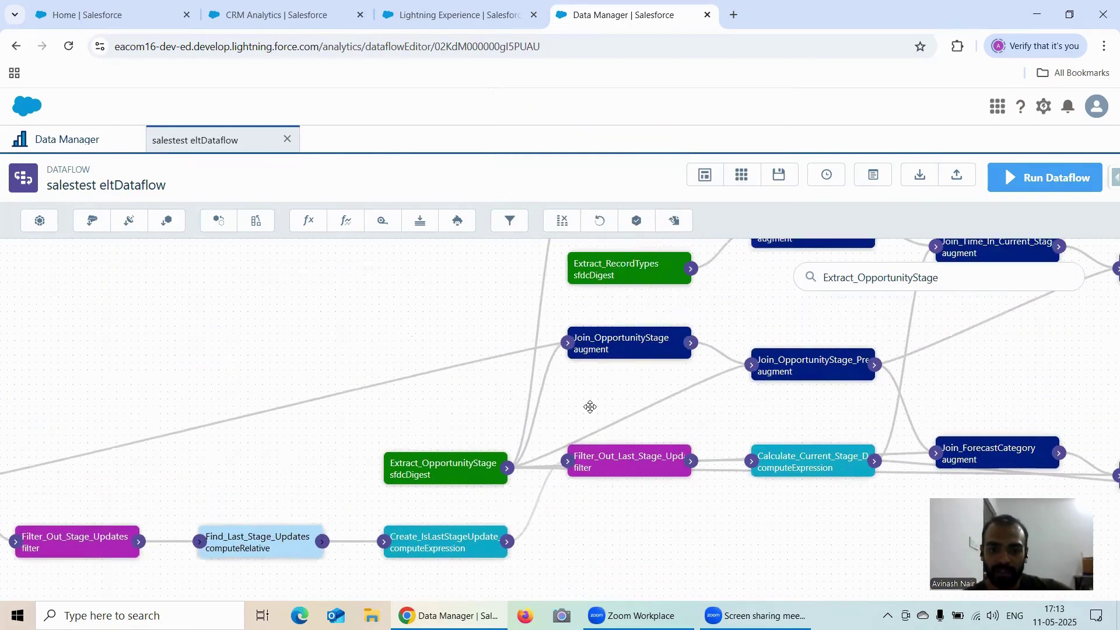
Step: Add a default comment near the Join_OpportunityOpportunityStage node and shrink its box to a tiny size
scroll(470, 412, "up", 4)
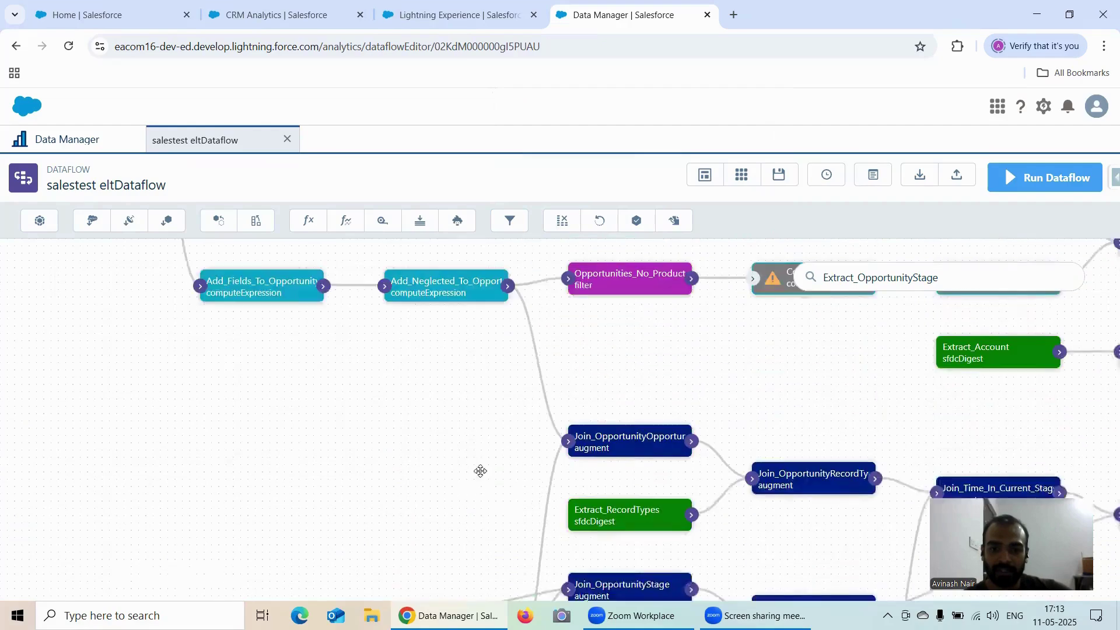
scroll(481, 471, "up", 1)
double_click(460, 475)
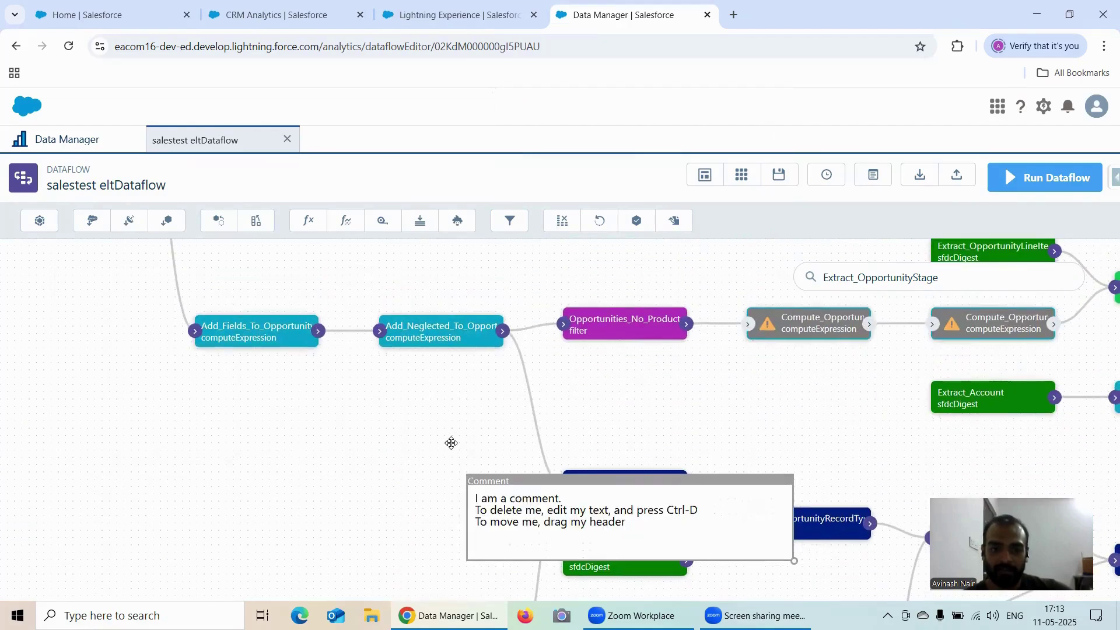
scroll(577, 413, "down", 3)
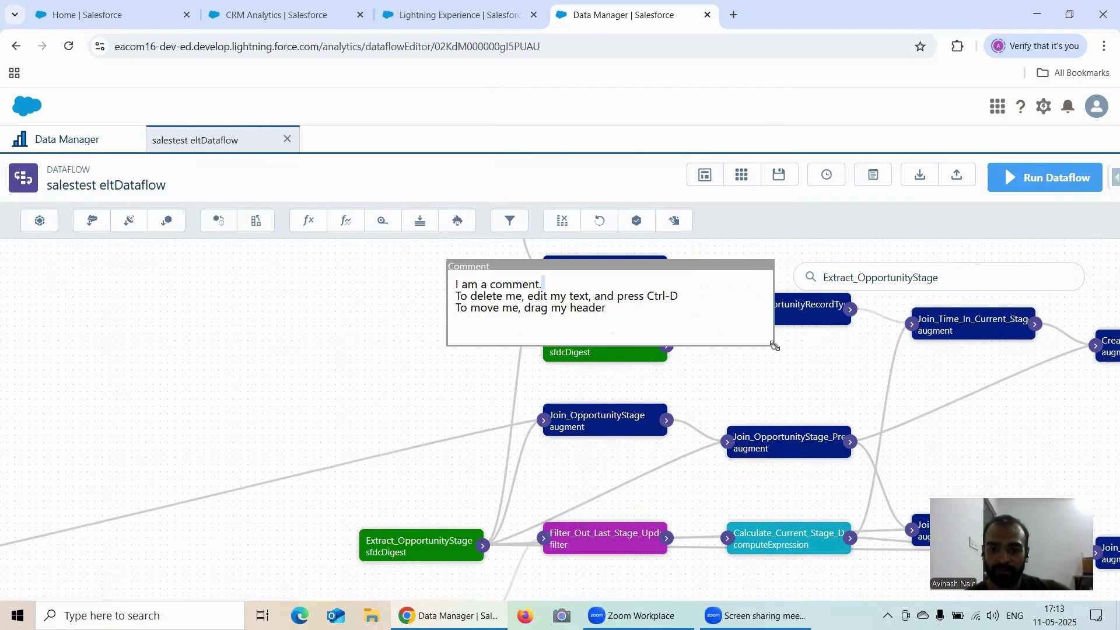
left_click_drag(775, 347, 462, 282)
scroll(461, 402, "down", 1)
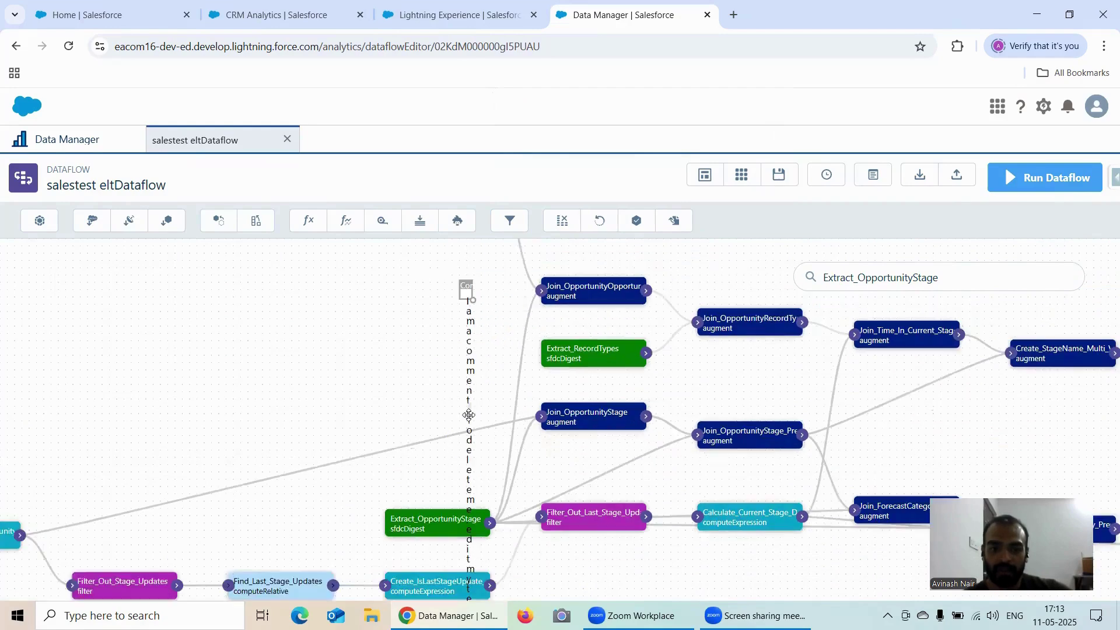
Step: Move the Extract_OpportunityStage node slightly farther away from the join and filter nodes it feeds
scroll(392, 432, "up", 3)
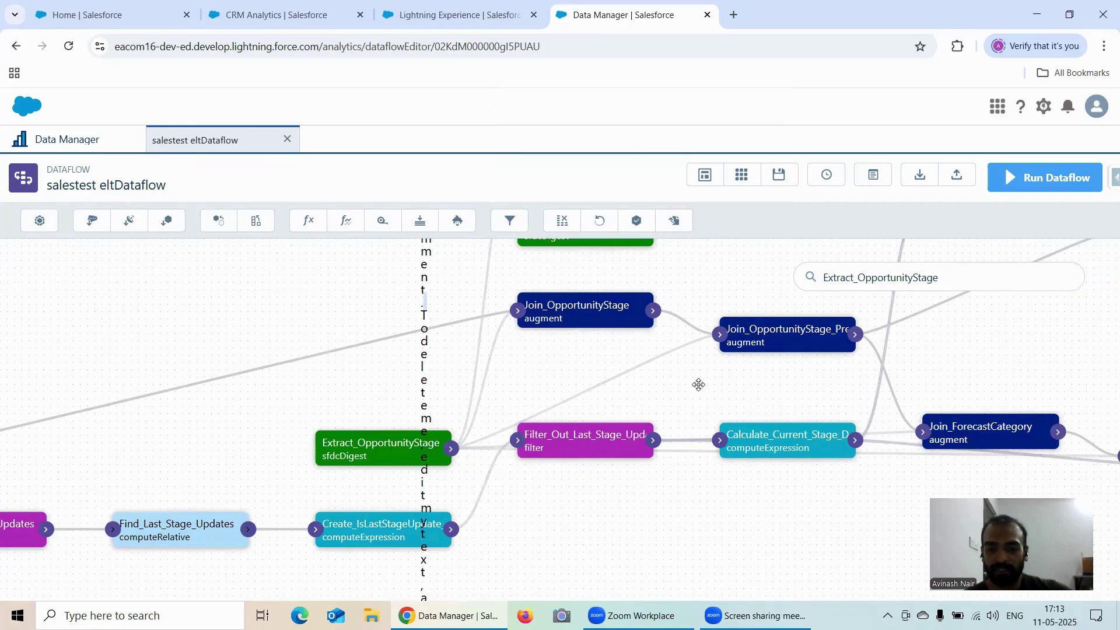
left_click_drag(483, 394, 475, 416)
left_click_drag(366, 467, 298, 443)
left_click(270, 294)
left_click(531, 563)
left_click_drag(682, 418, 635, 430)
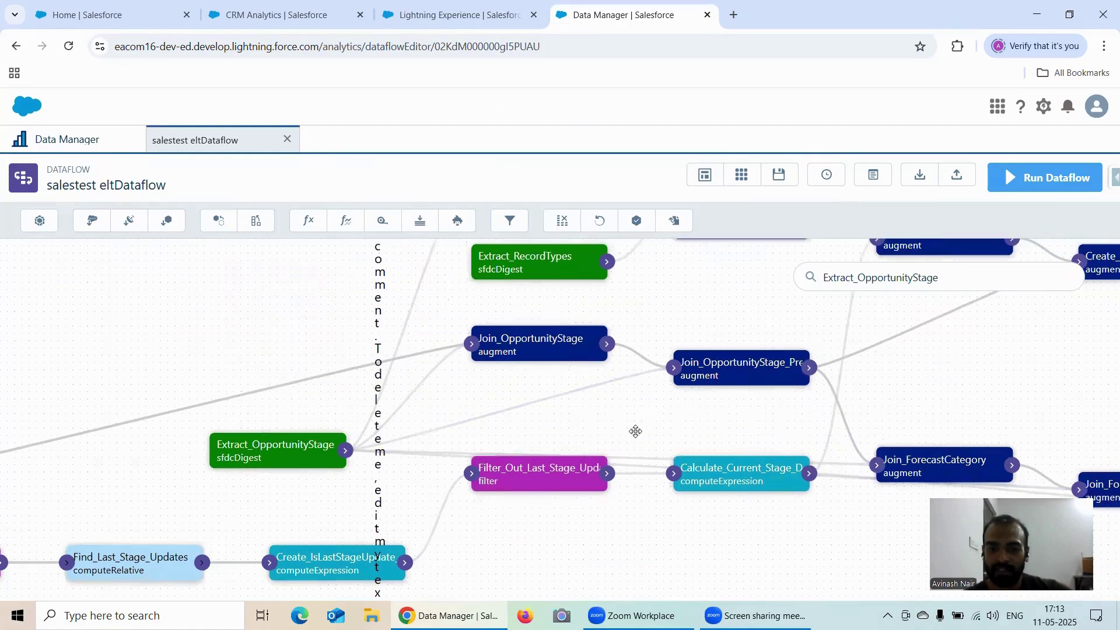
Step: Run a full data sync of the RecordType object in the SFDC_LOCAL connection and refresh the job list
left_click_drag(869, 410, 805, 428)
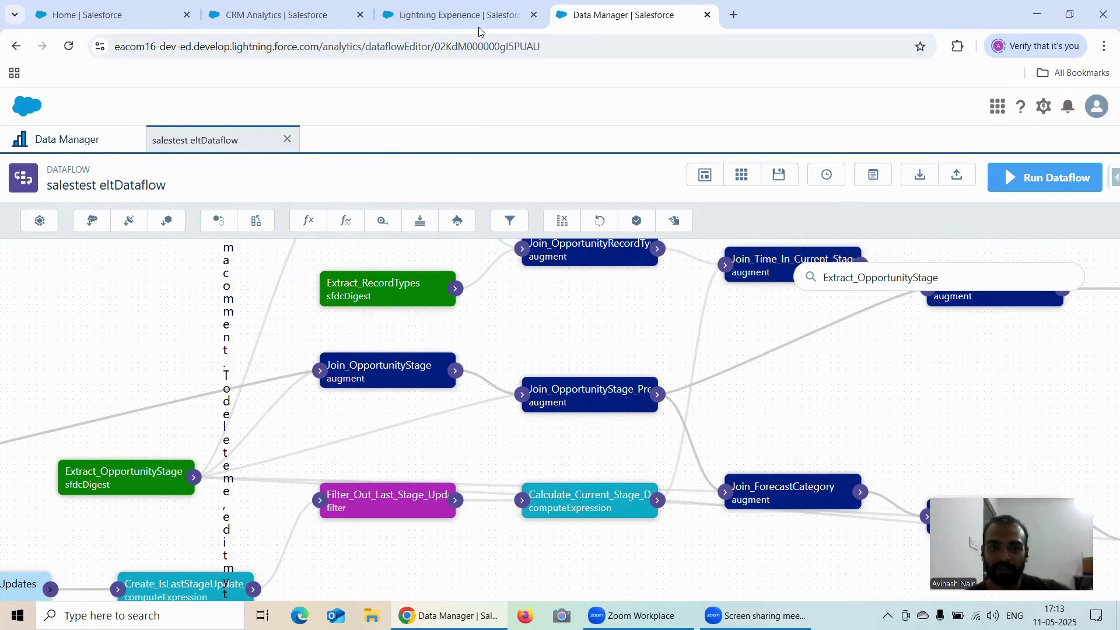
left_click(77, 140)
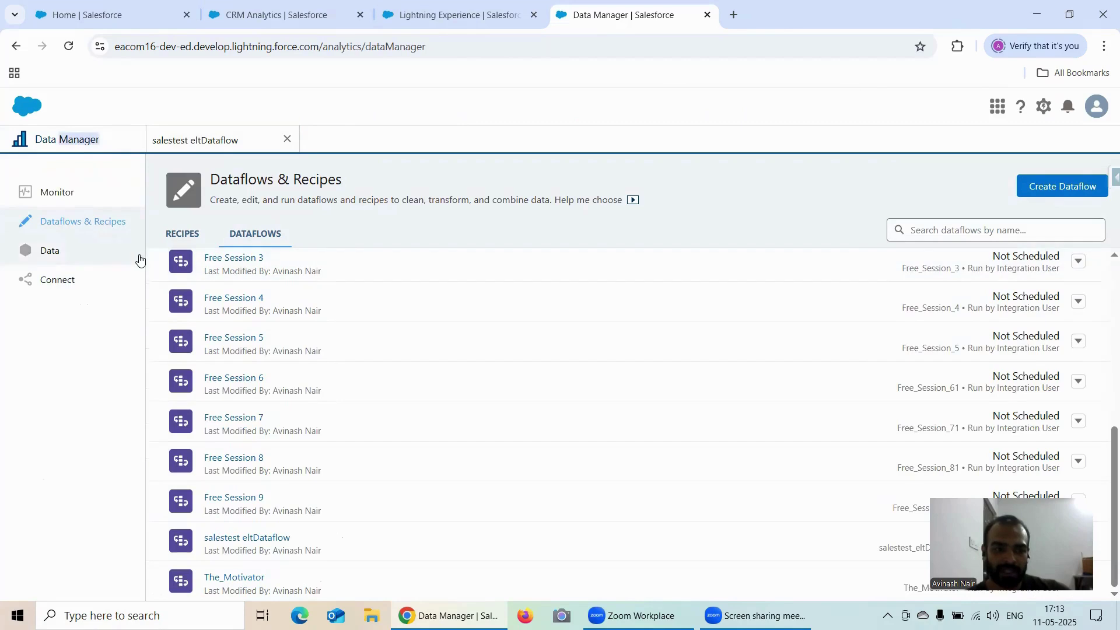
left_click(69, 279)
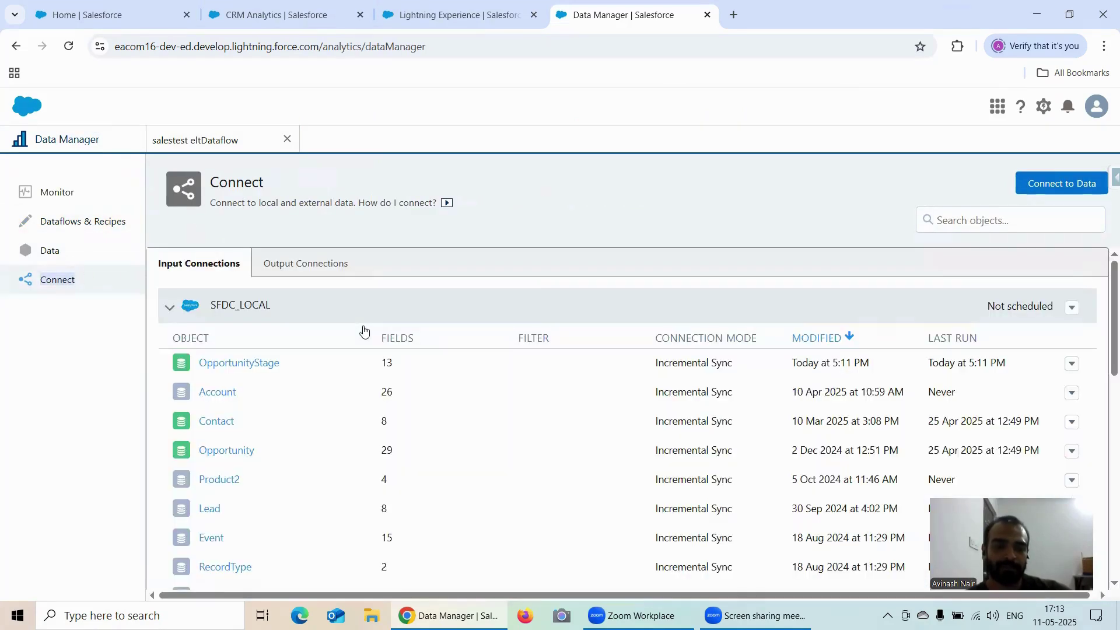
scroll(380, 351, "down", 1)
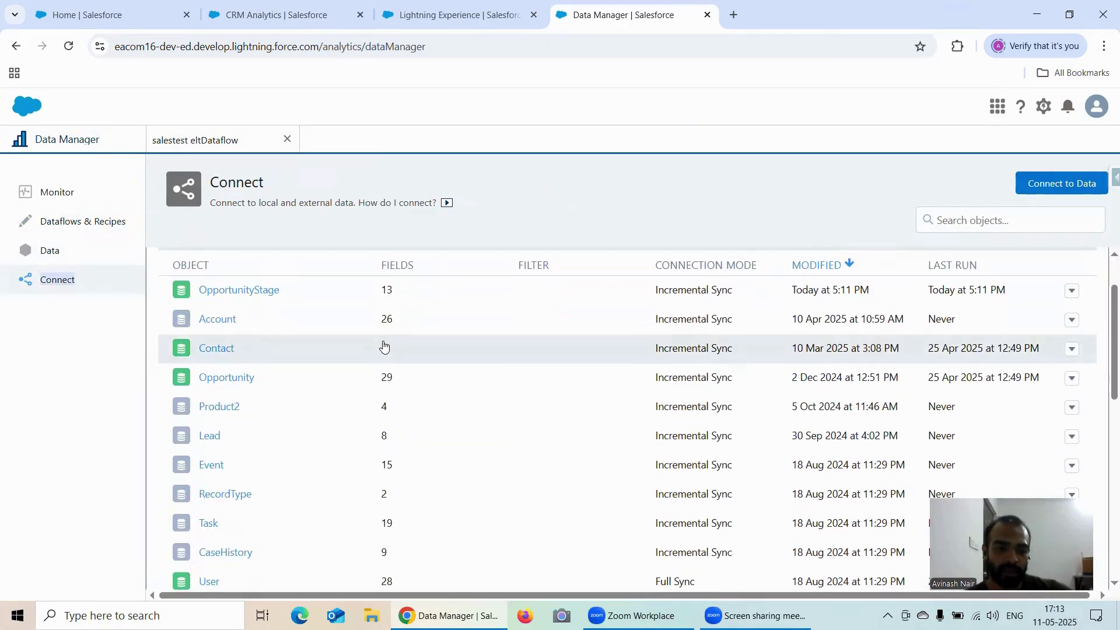
scroll(383, 346, "down", 2)
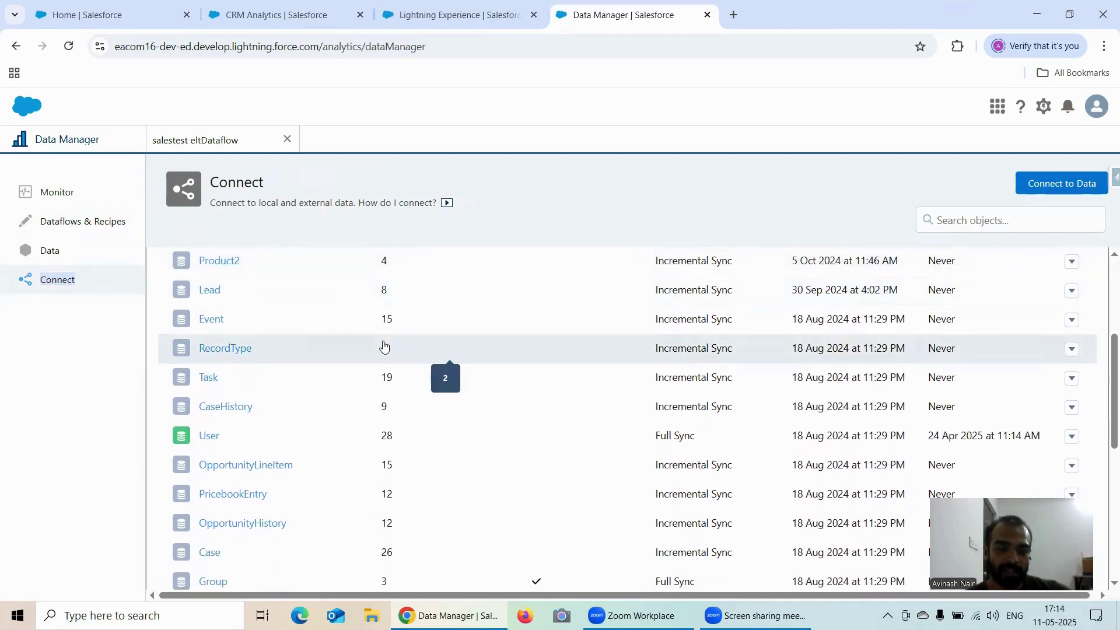
scroll(383, 347, "down", 1)
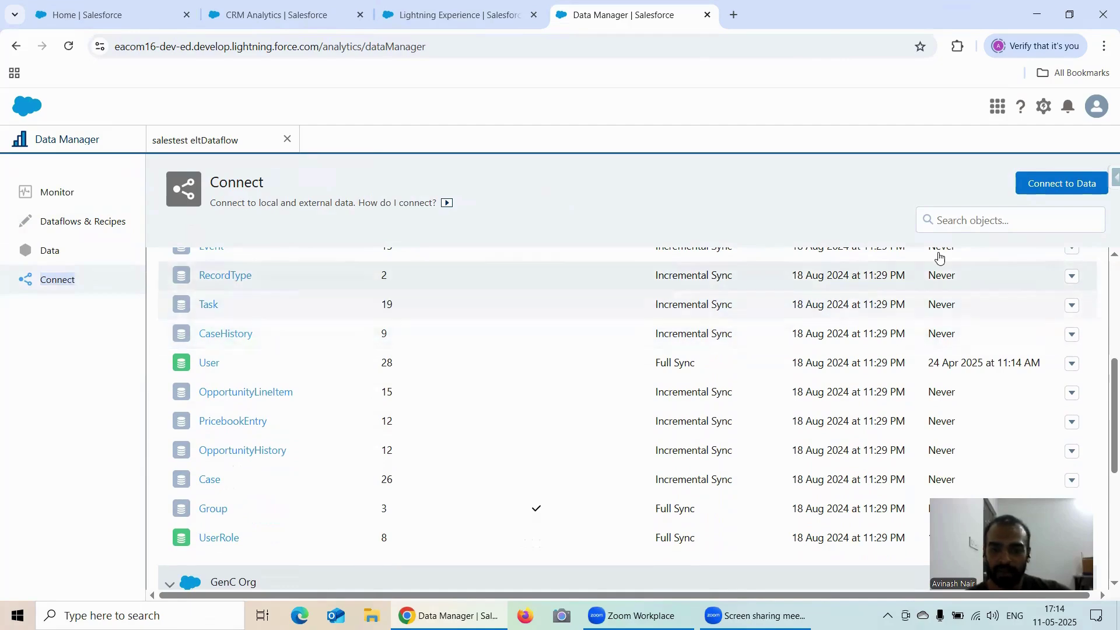
left_click(1072, 276)
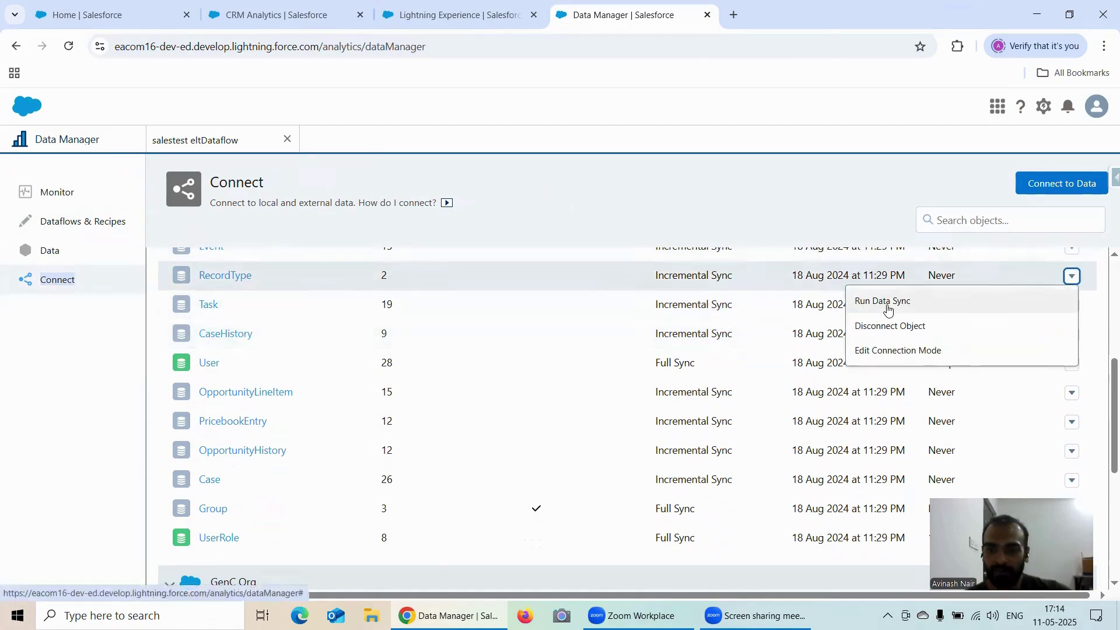
left_click(886, 303)
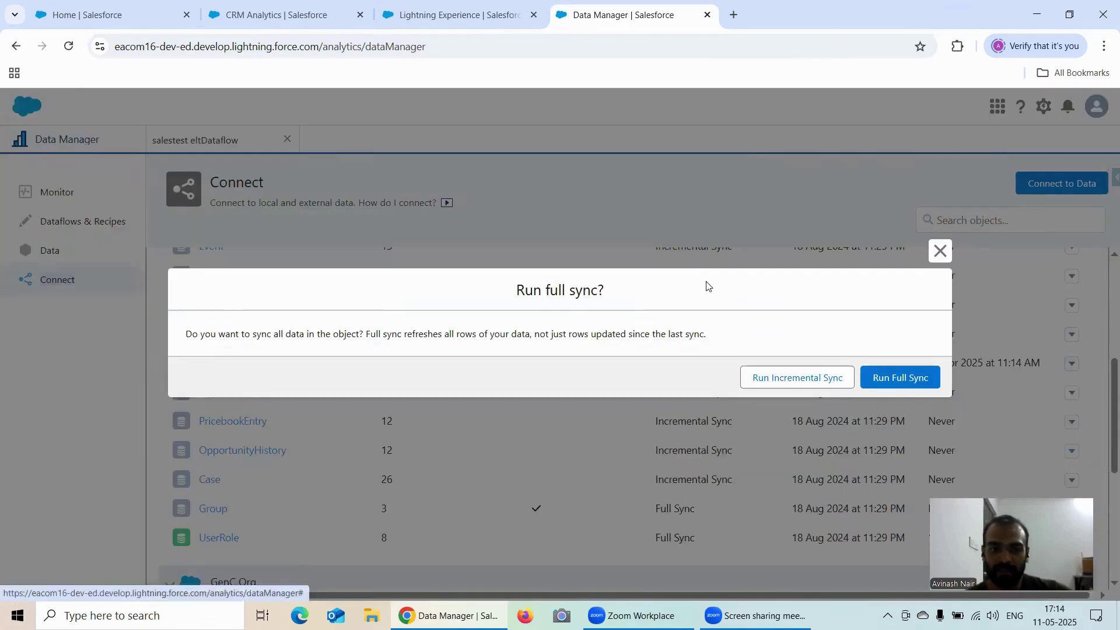
left_click(913, 382)
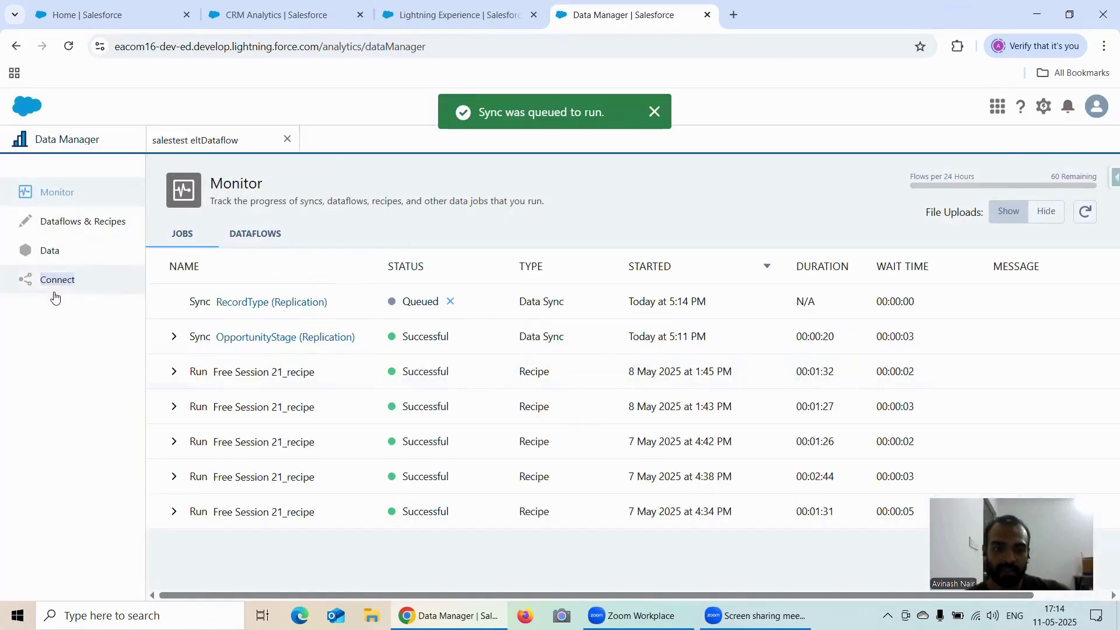
left_click(1094, 211)
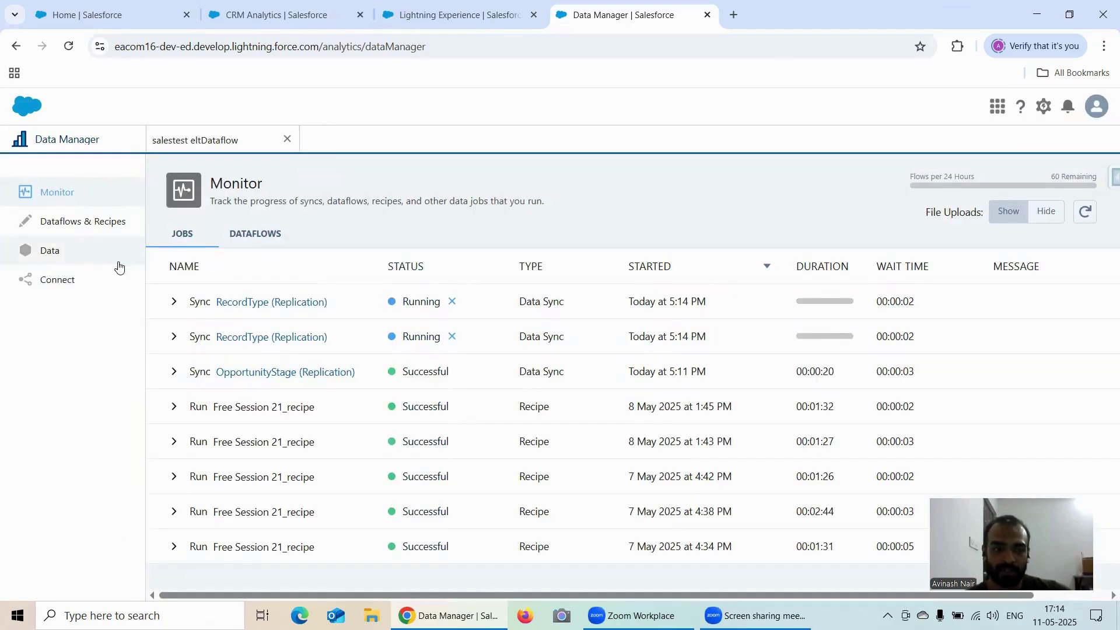
Step: Run a full data sync of the CaseHistory object in the SFDC_LOCAL connection and refresh the job list to follow its progress
left_click(63, 284)
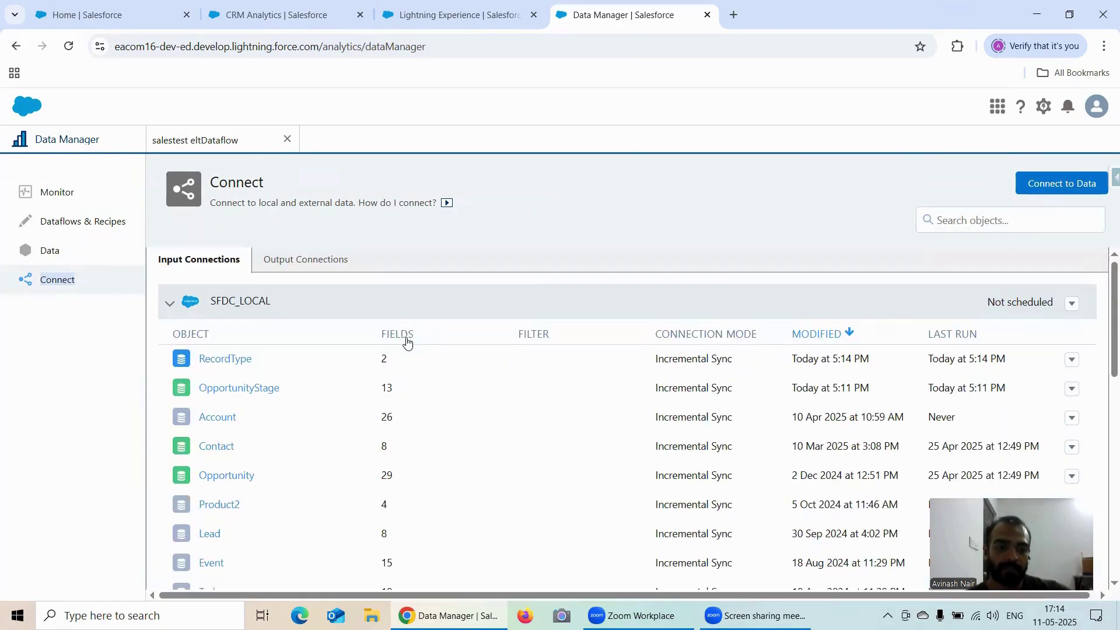
scroll(408, 341, "down", 7)
scroll(408, 342, "up", 2)
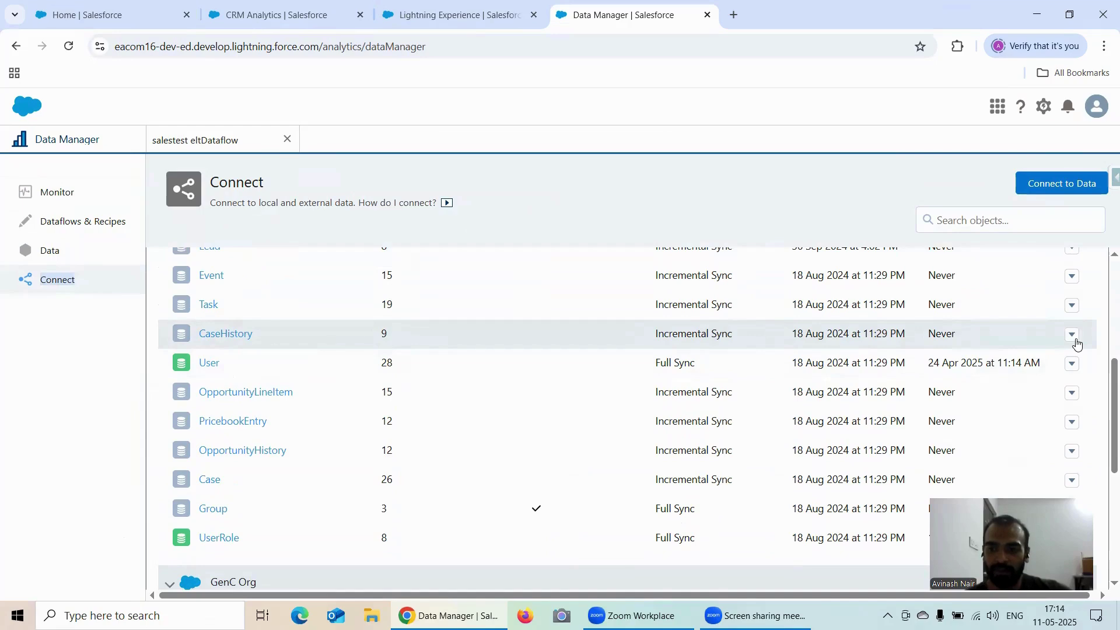
left_click(1072, 335)
left_click(917, 364)
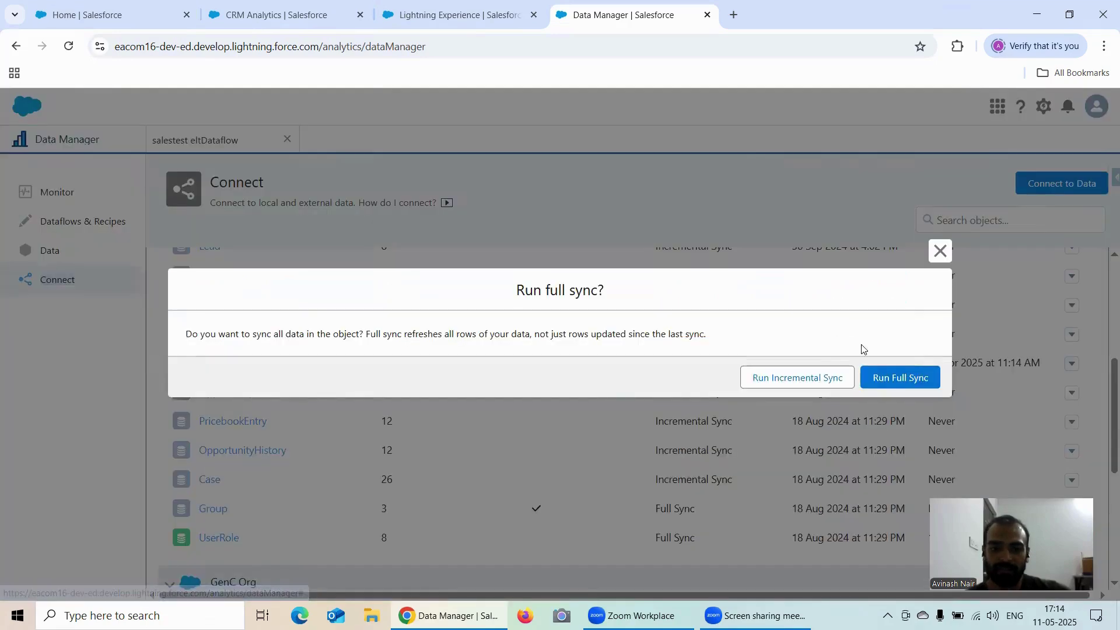
left_click(917, 376)
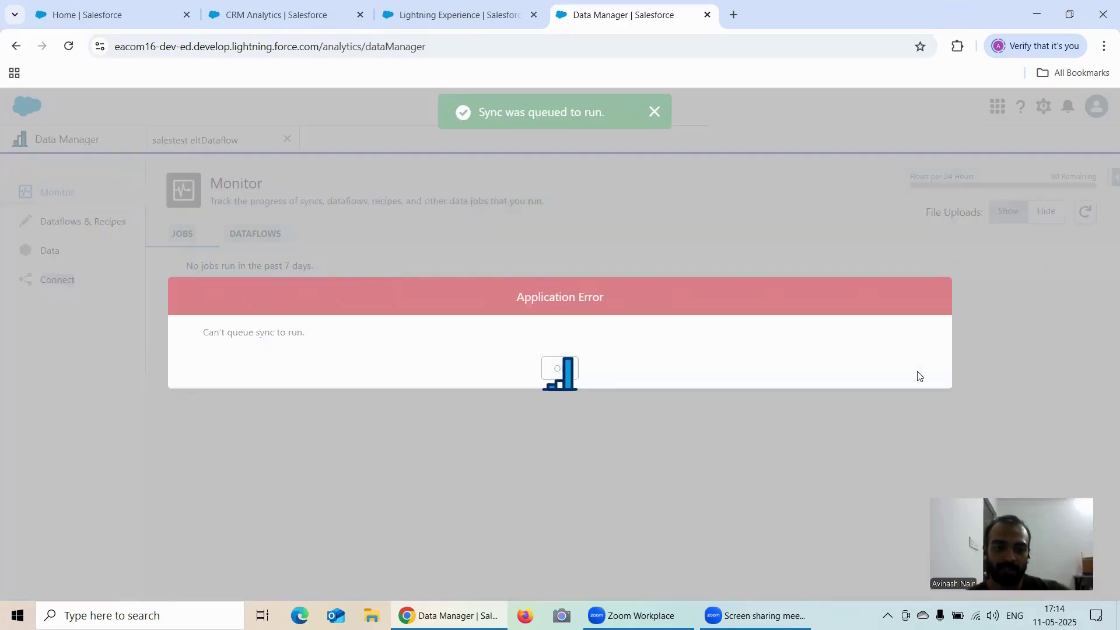
left_click(560, 367)
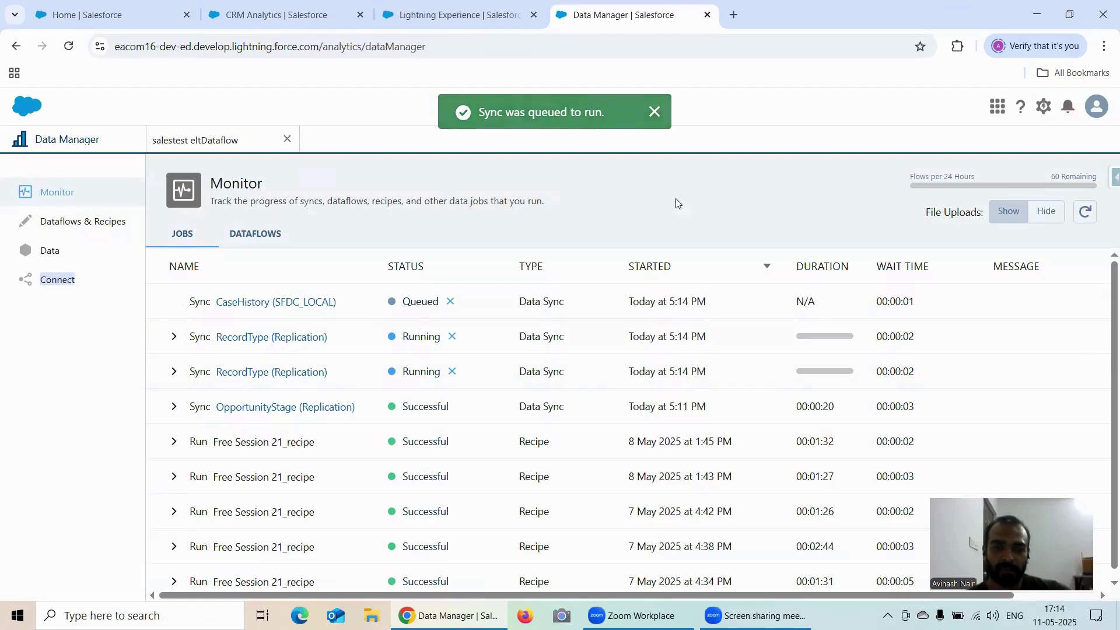
left_click(1086, 214)
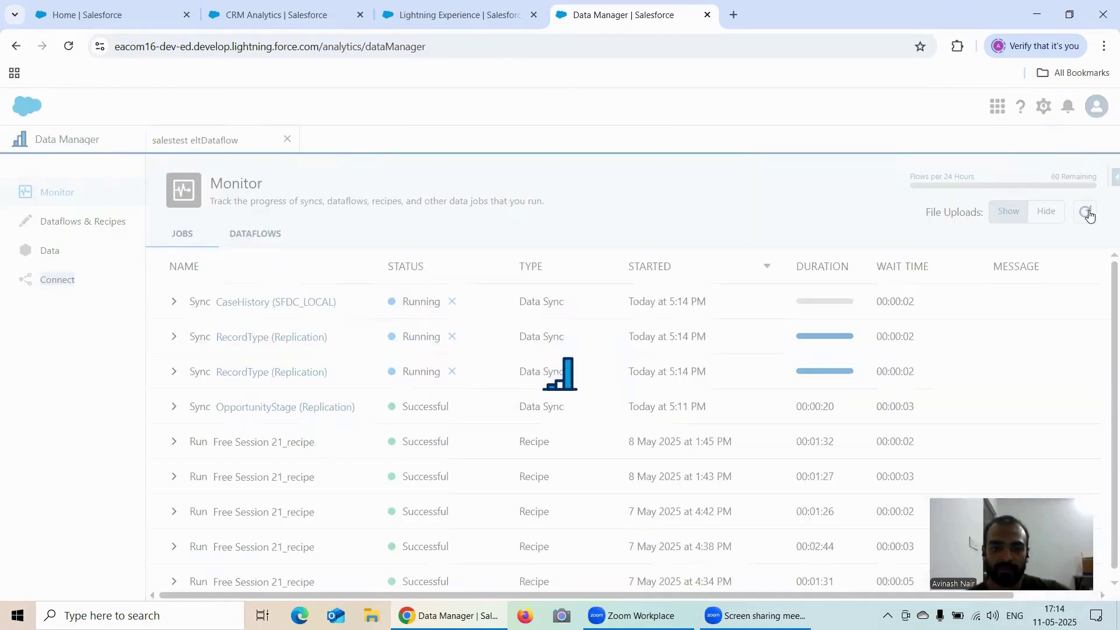
left_click(1086, 213)
left_click(1086, 213)
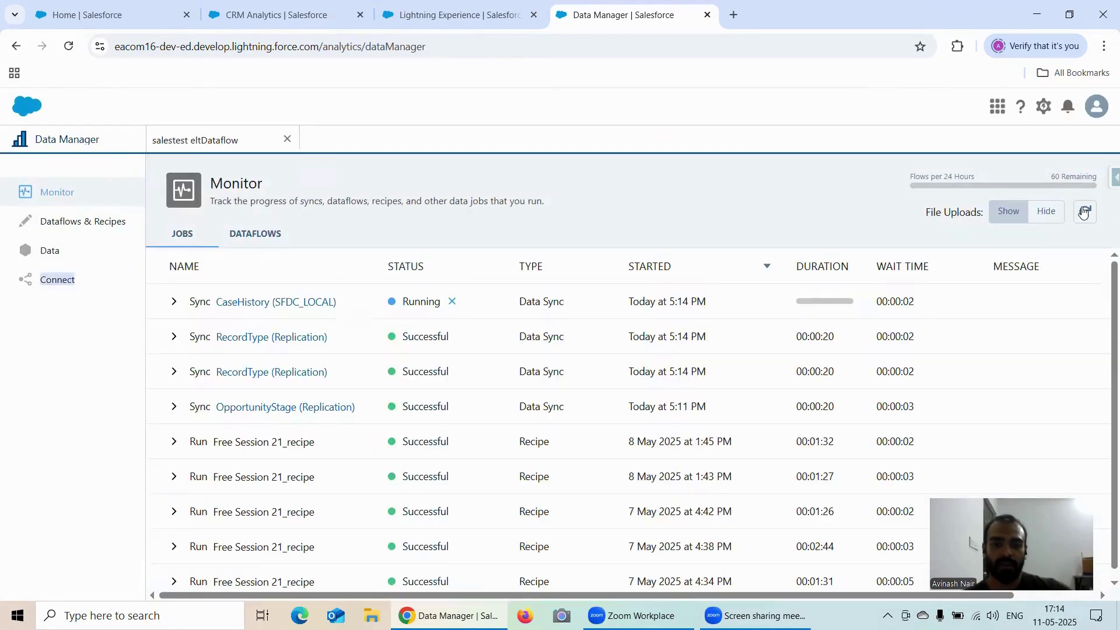
Step: Try to disconnect the RecordType object from the SFDC_LOCAL connection
left_click(100, 280)
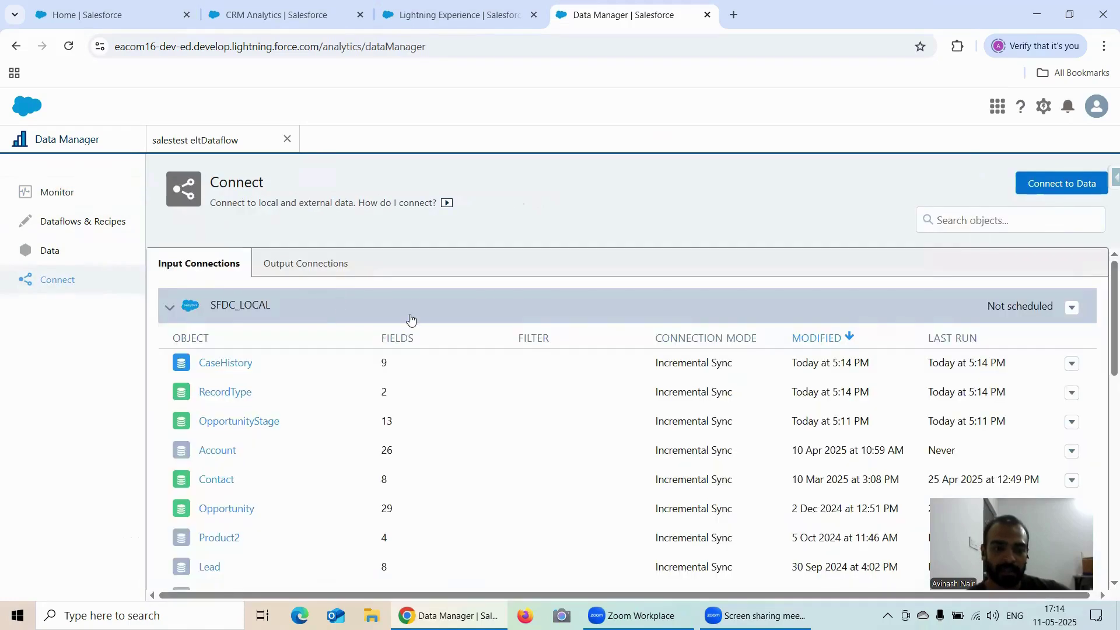
scroll(411, 318, "down", 1)
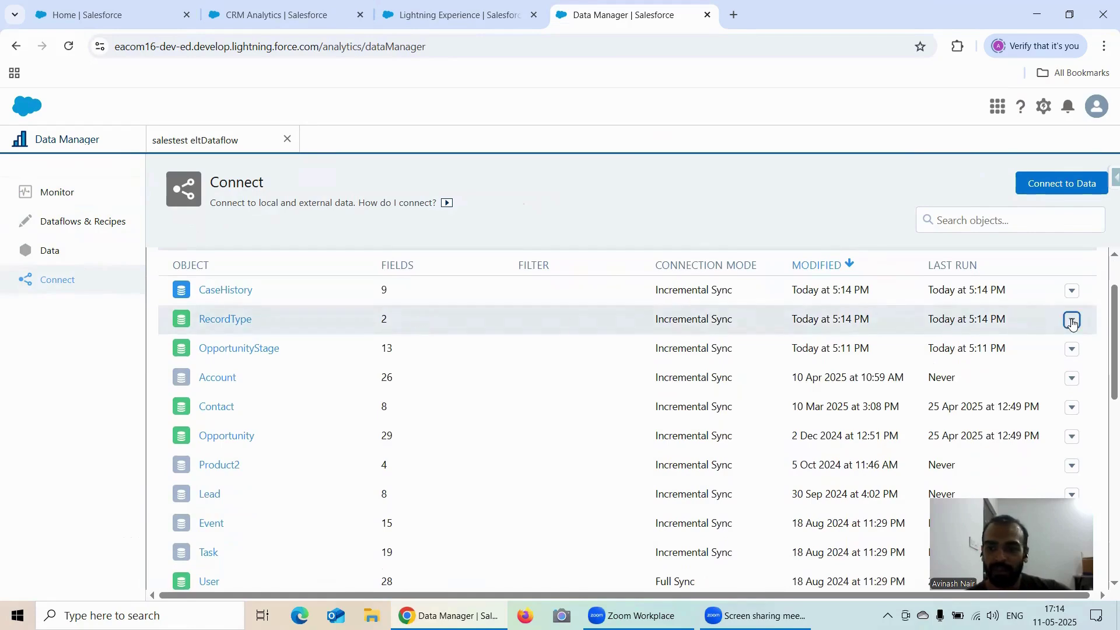
left_click(1072, 323)
left_click(900, 369)
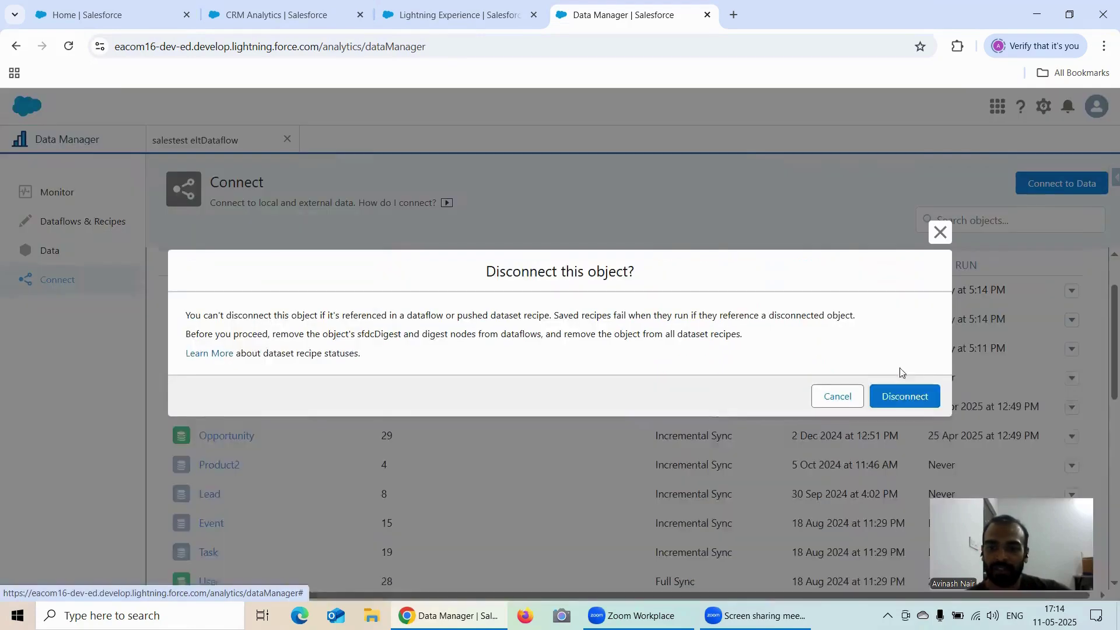
left_click(900, 389)
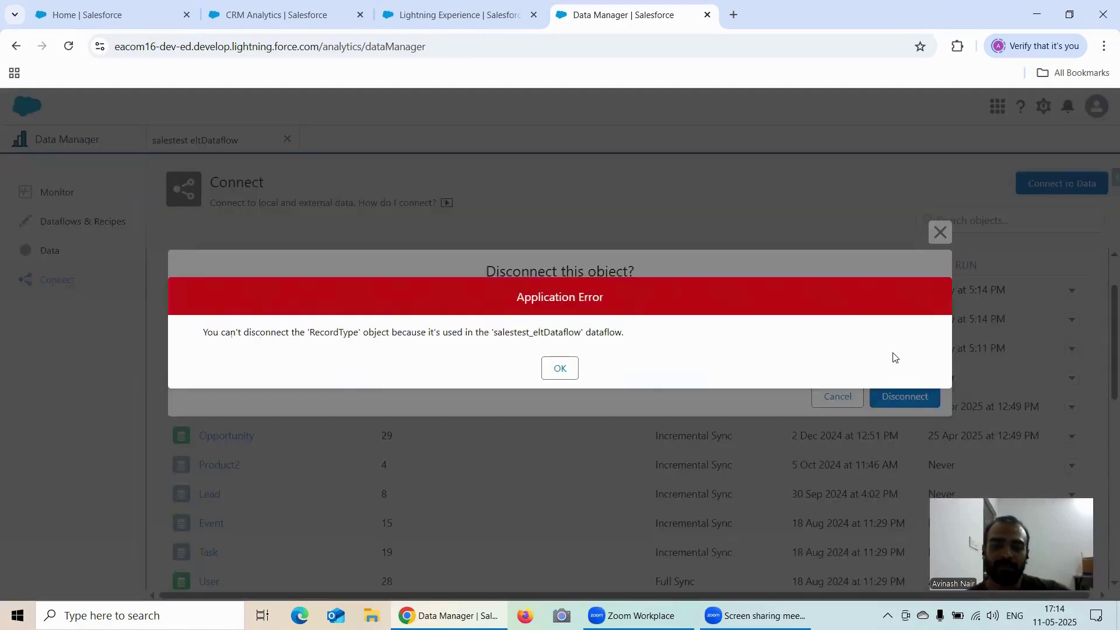
left_click(560, 369)
Step: Search the salestest eltDataflow nodes for "recor" and locate the Extract_RecordTypes node
left_click(203, 135)
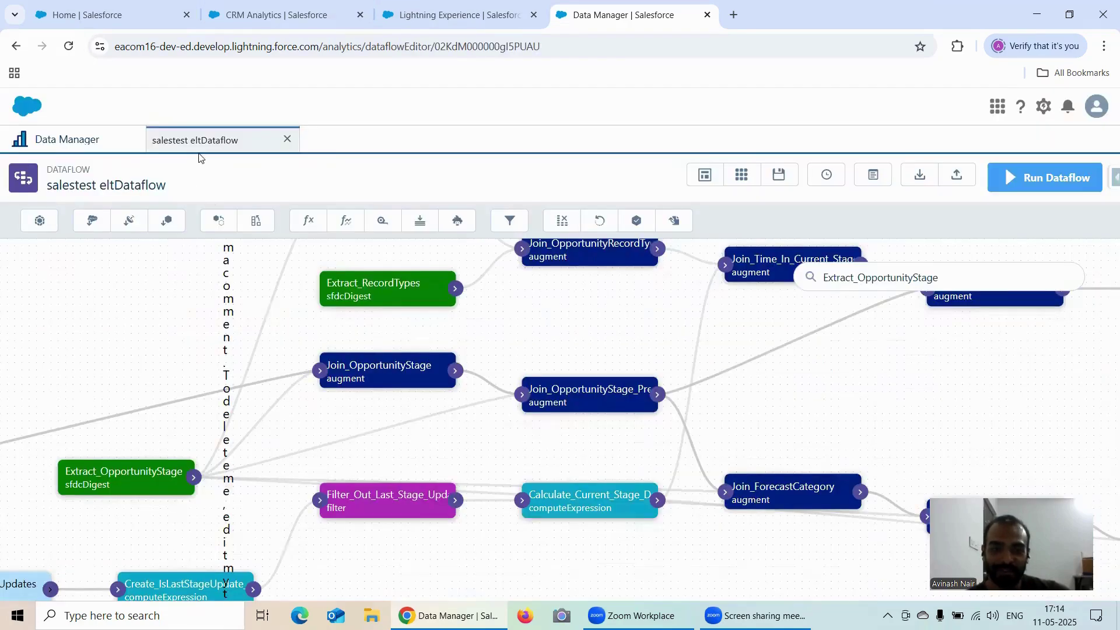
left_click(931, 279)
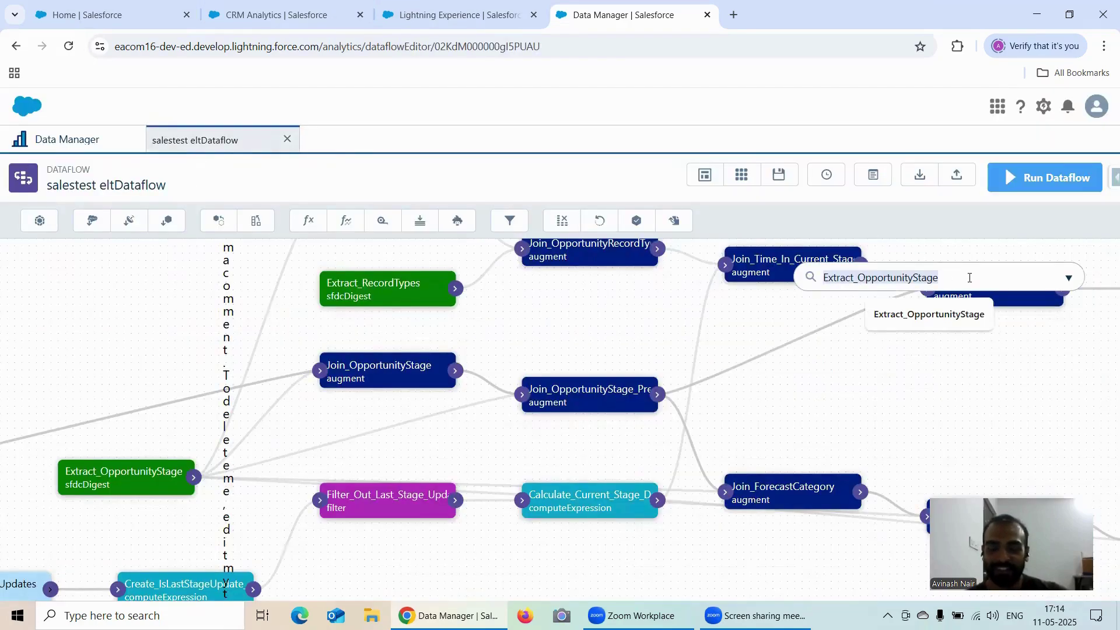
type("recor")
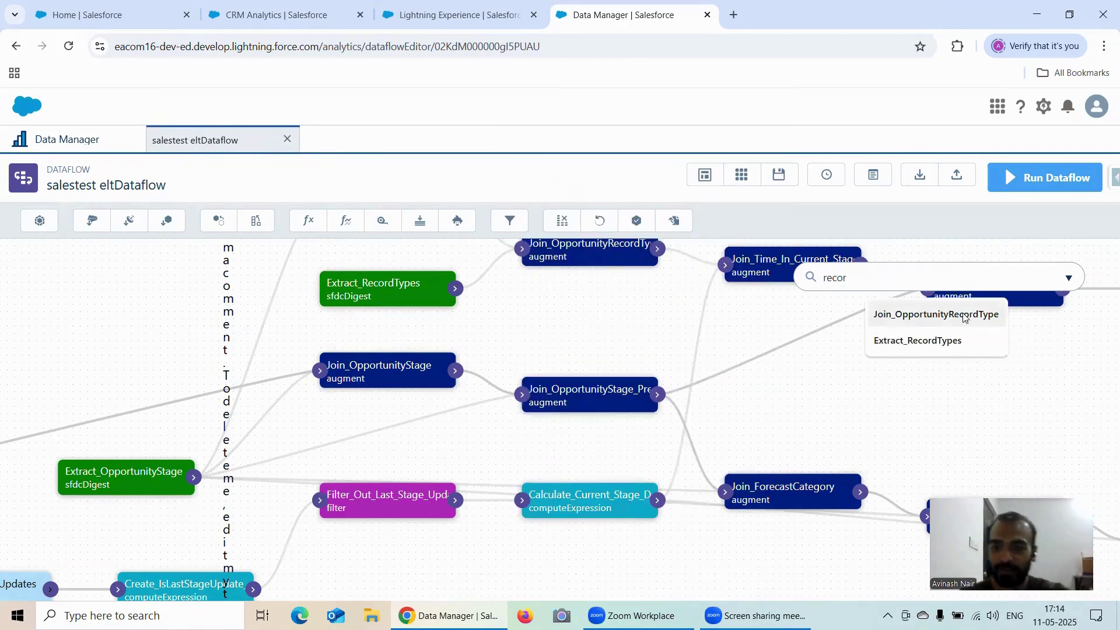
left_click(919, 341)
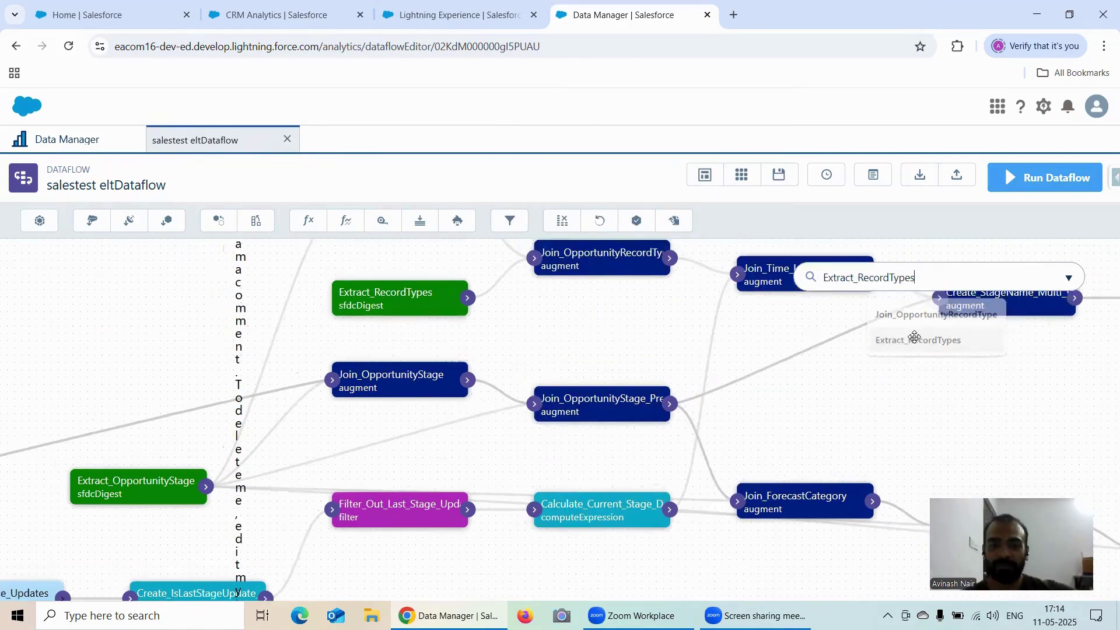
Step: Reposition the Extract_RecordTypes node between the Join_OpportunityOpportunityStage and Join_OpportunityStage nodes, beside the join it feeds
left_click_drag(304, 358, 354, 444)
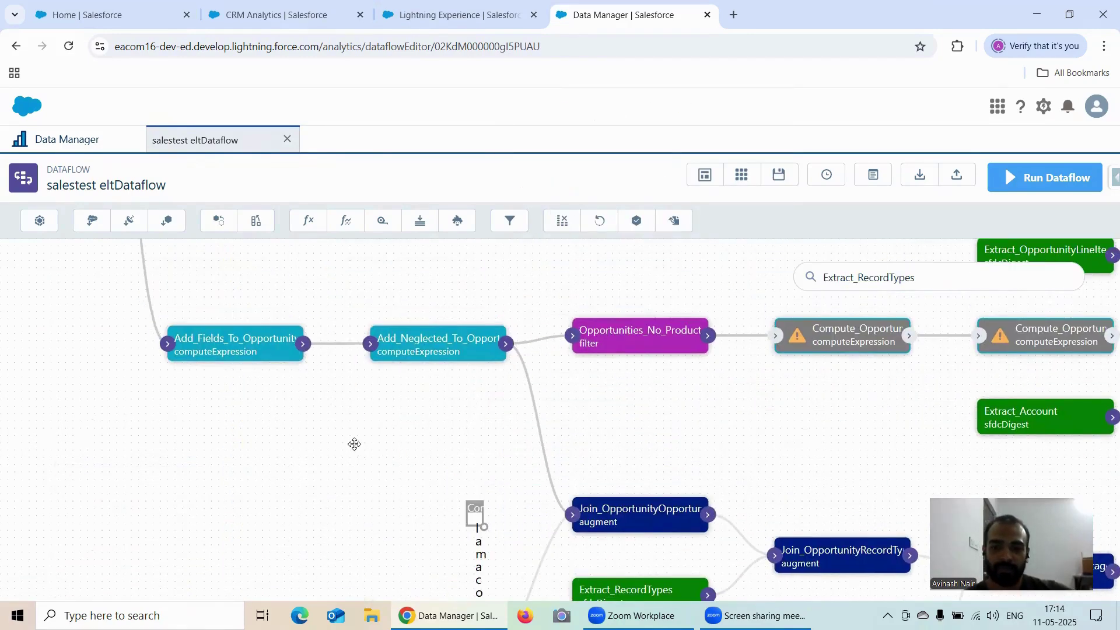
left_click_drag(741, 416, 681, 348)
left_click_drag(682, 401, 687, 349)
left_click_drag(617, 464, 697, 328)
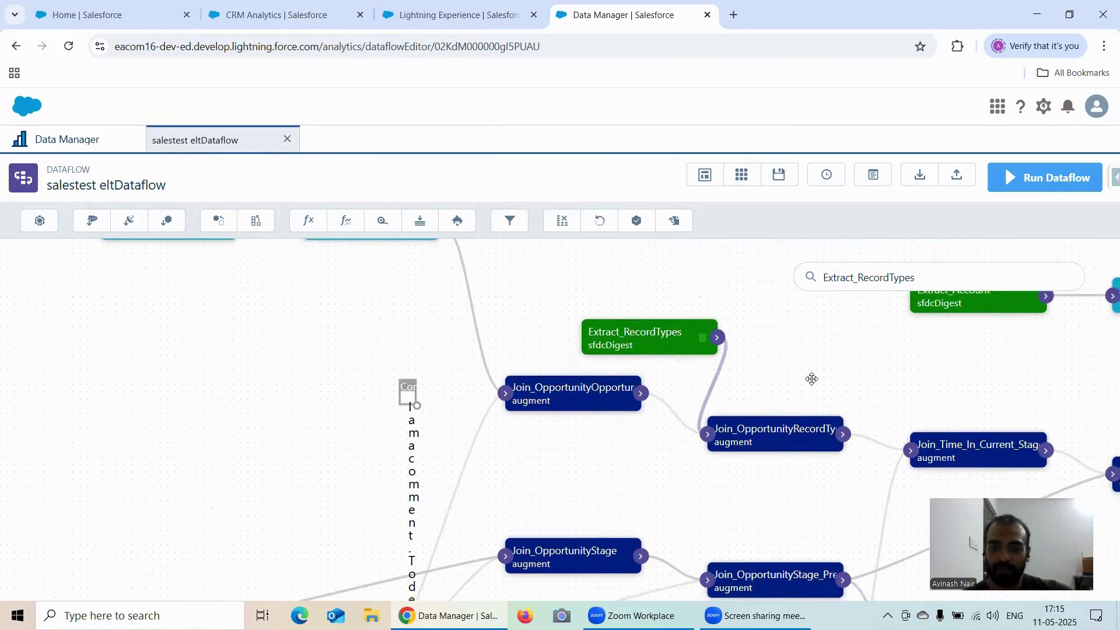
left_click_drag(808, 377, 680, 370)
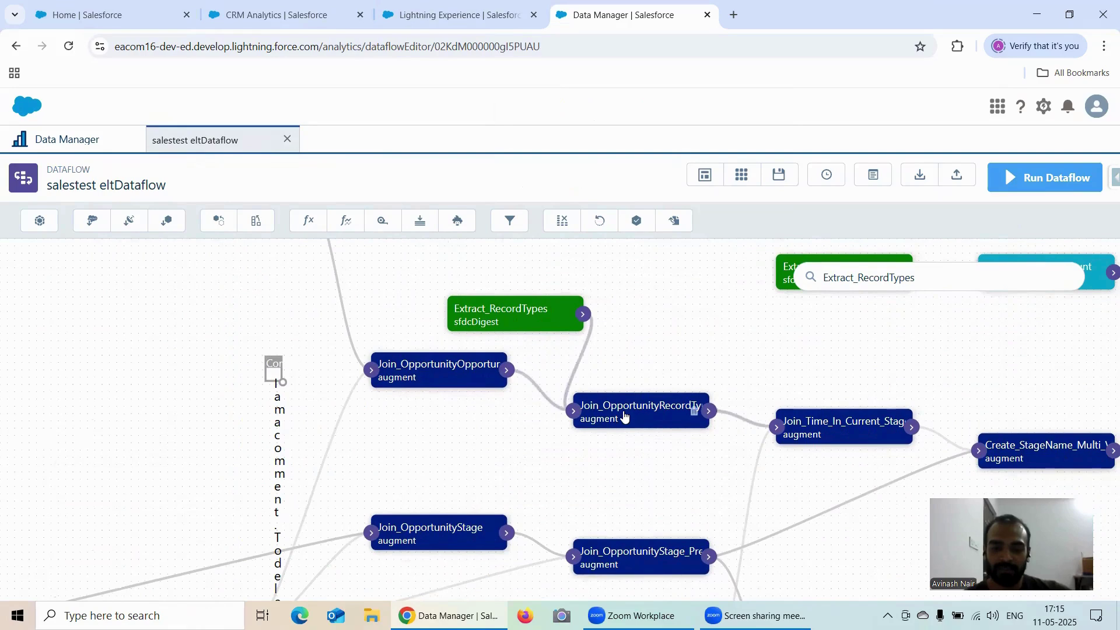
left_click_drag(549, 321, 499, 470)
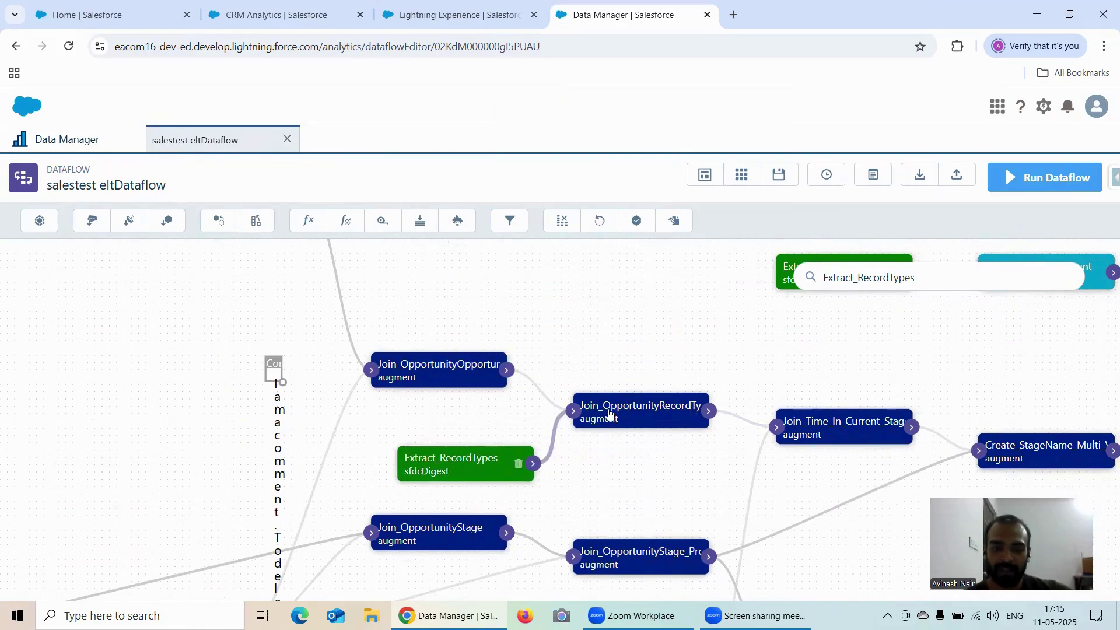
Step: Review the source and key attributes of the Join_OpportunityRecordType augment node without changing them
left_click(635, 418)
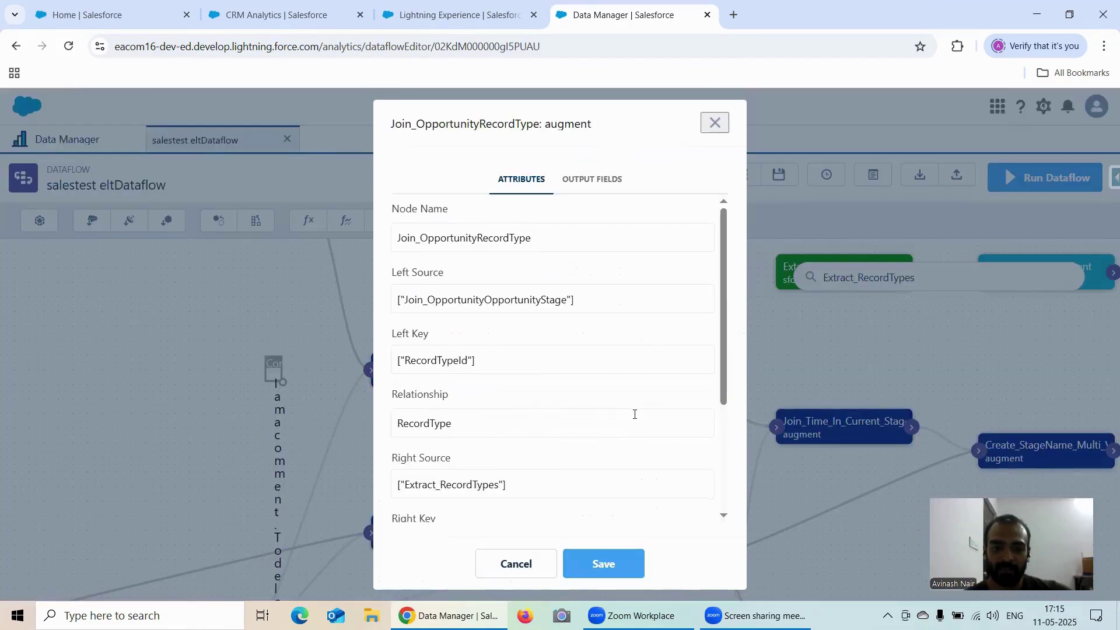
scroll(635, 414, "down", 3)
left_click(527, 565)
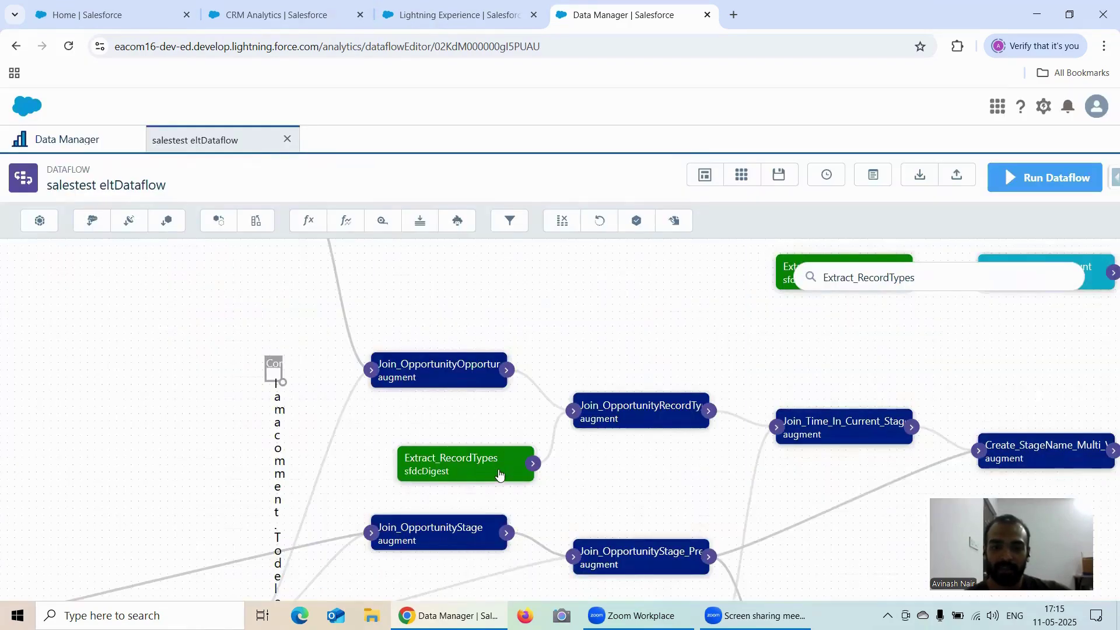
Step: Disconnect the CaseHistory object from the SFDC_LOCAL connection and close the salestest eltDataflow
left_click(94, 144)
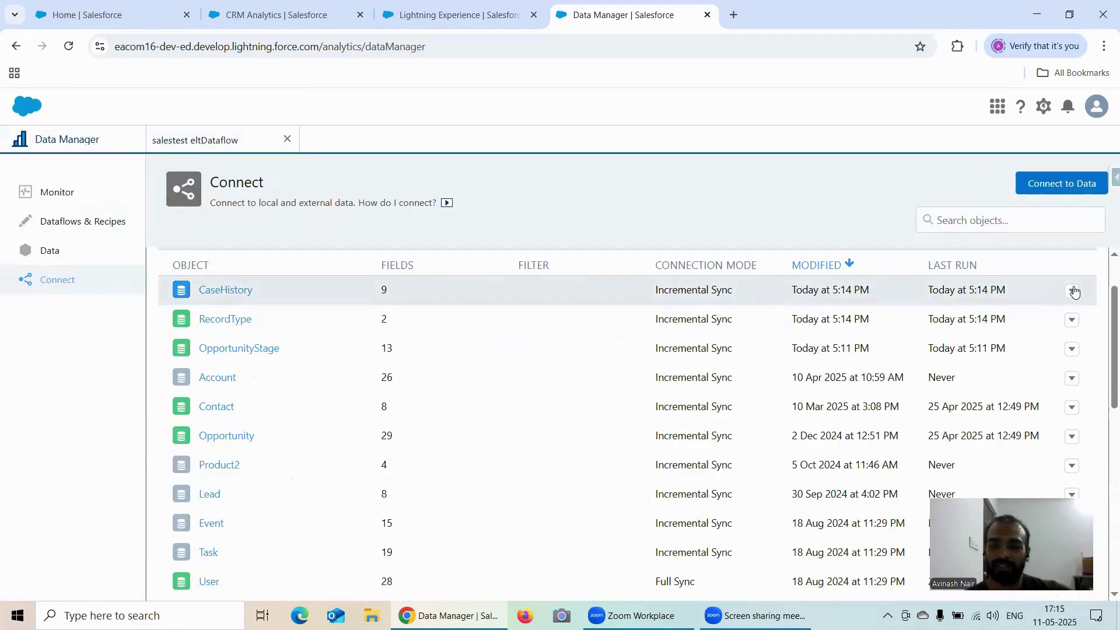
left_click(58, 203)
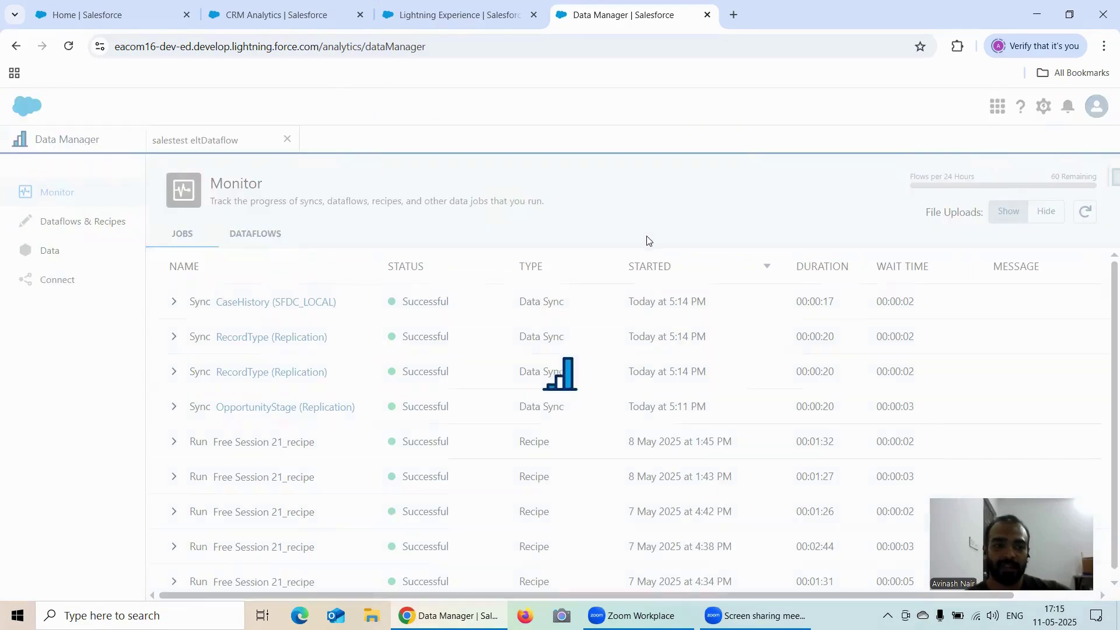
left_click(61, 286)
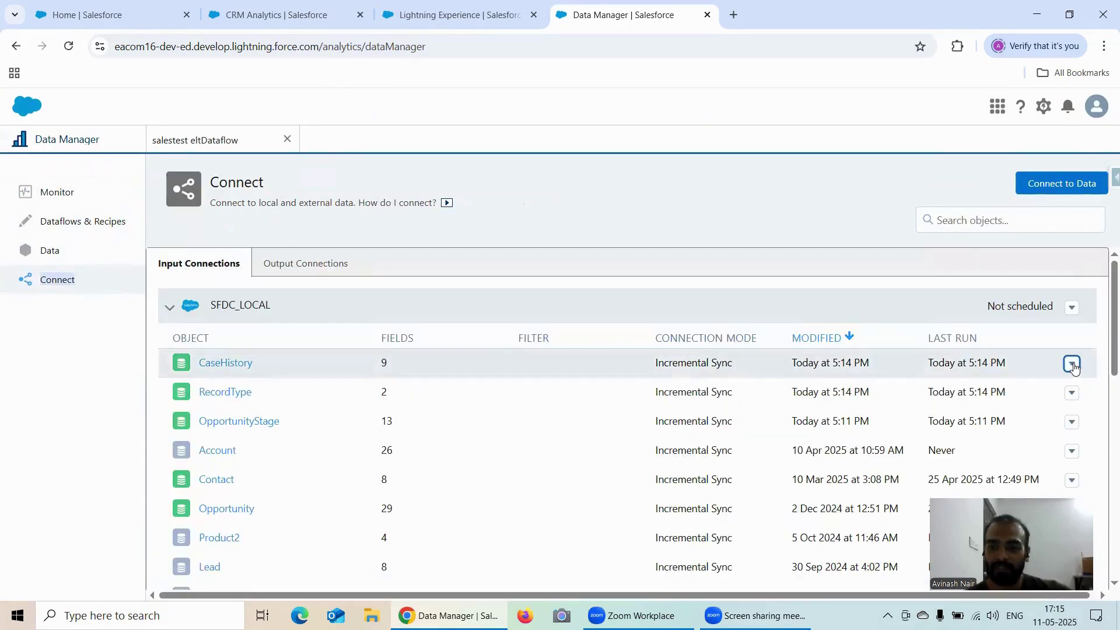
left_click(1073, 364)
left_click(908, 412)
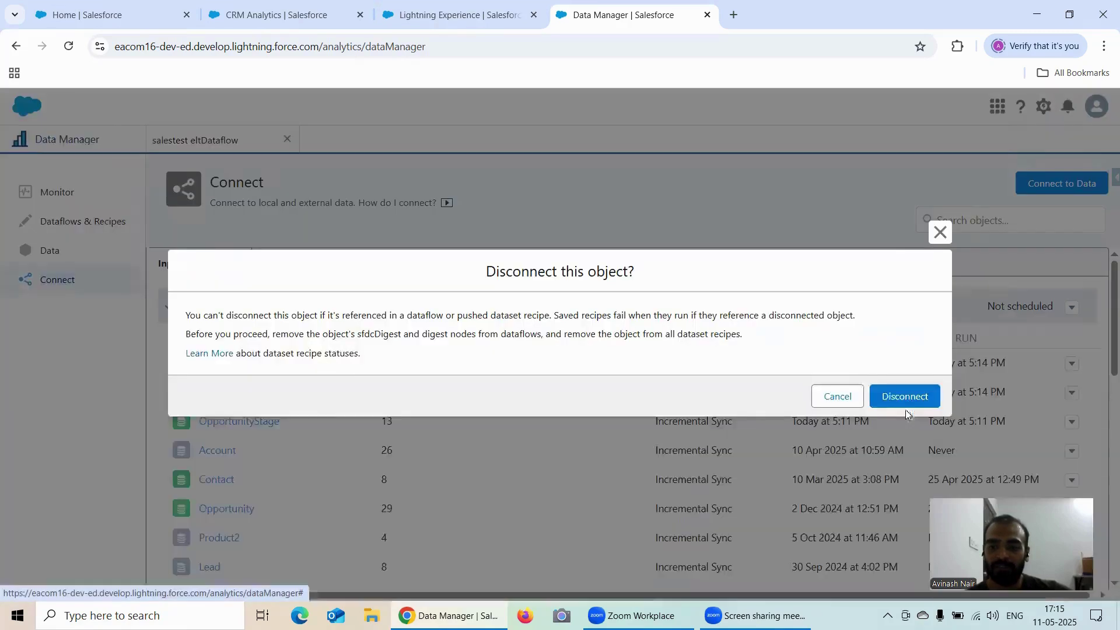
left_click(885, 397)
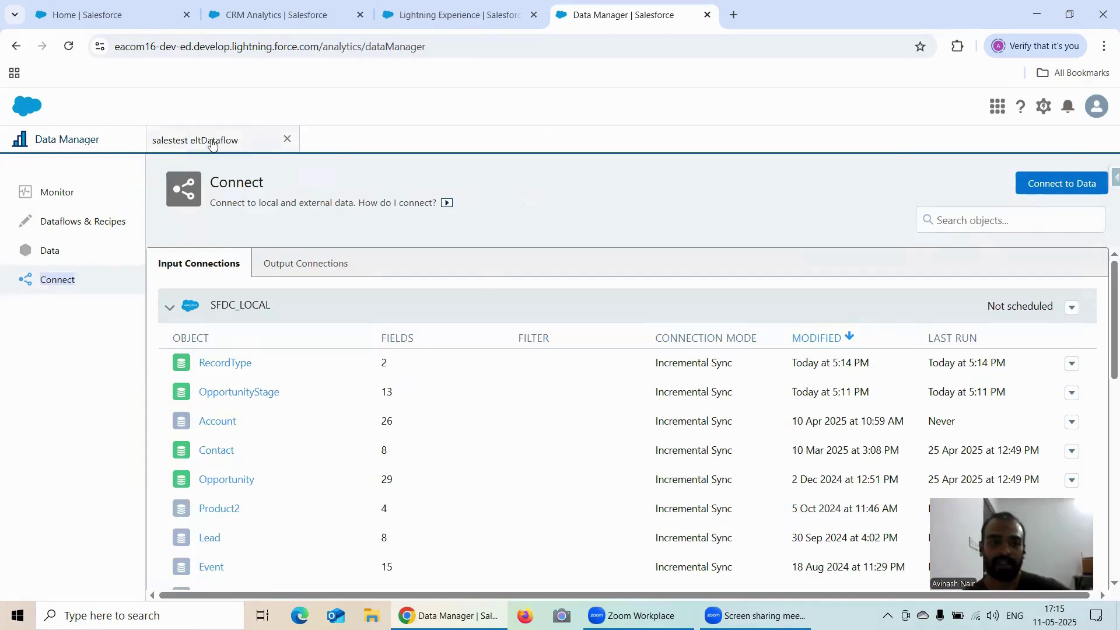
left_click(288, 139)
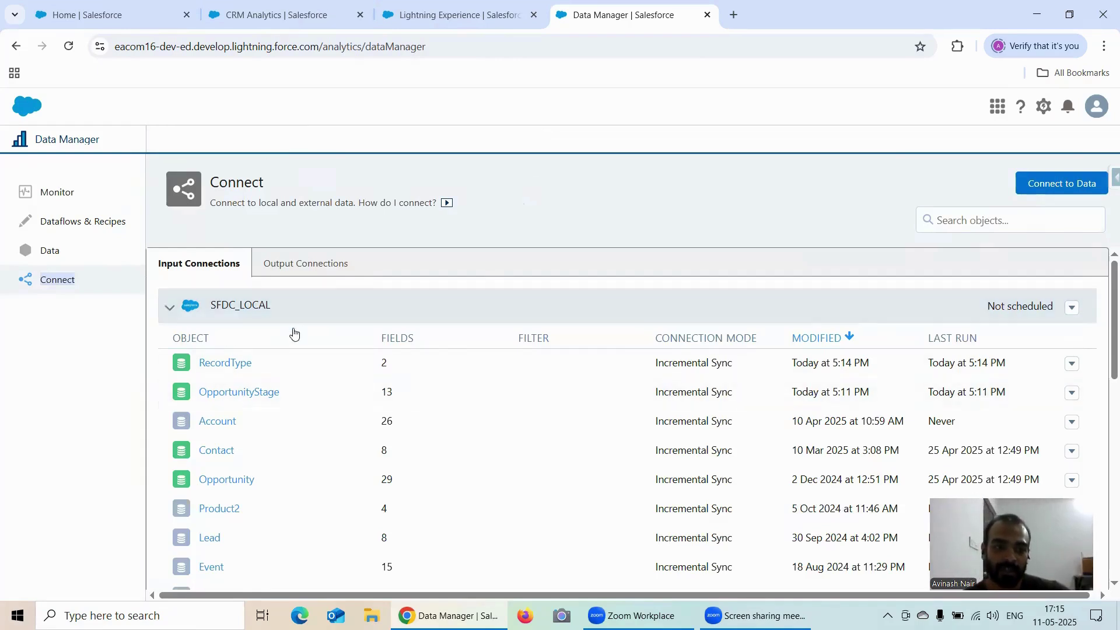
scroll(395, 286, "down", 3)
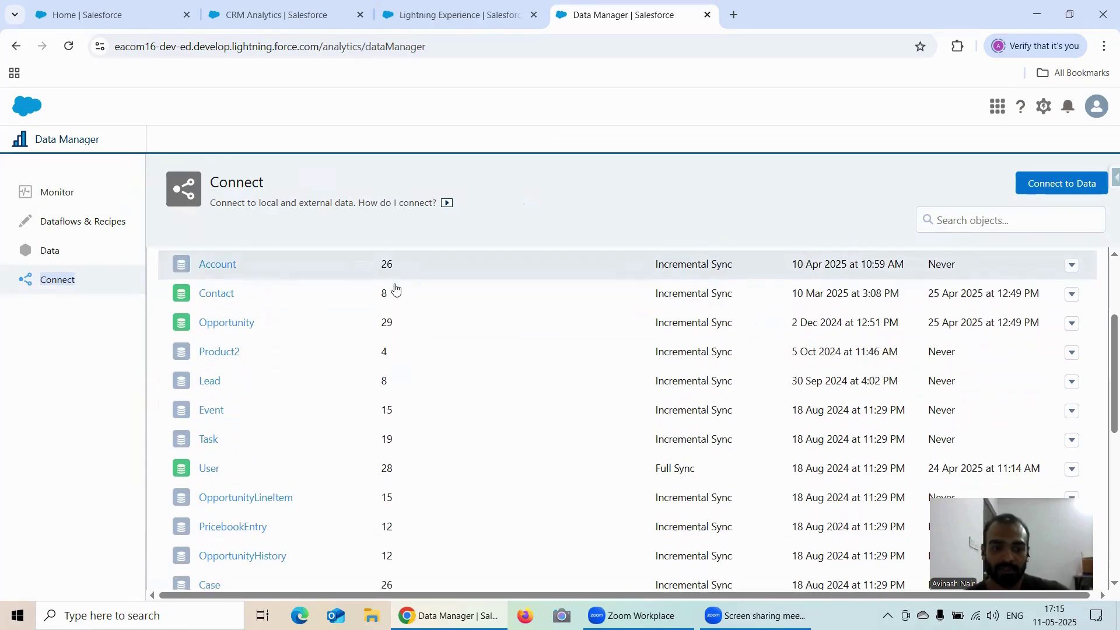
scroll(395, 288, "down", 1)
Step: Switch to the Salesforce Setup home and open Salesforce Inspector's Data Export in a new browser tab
left_click(126, 20)
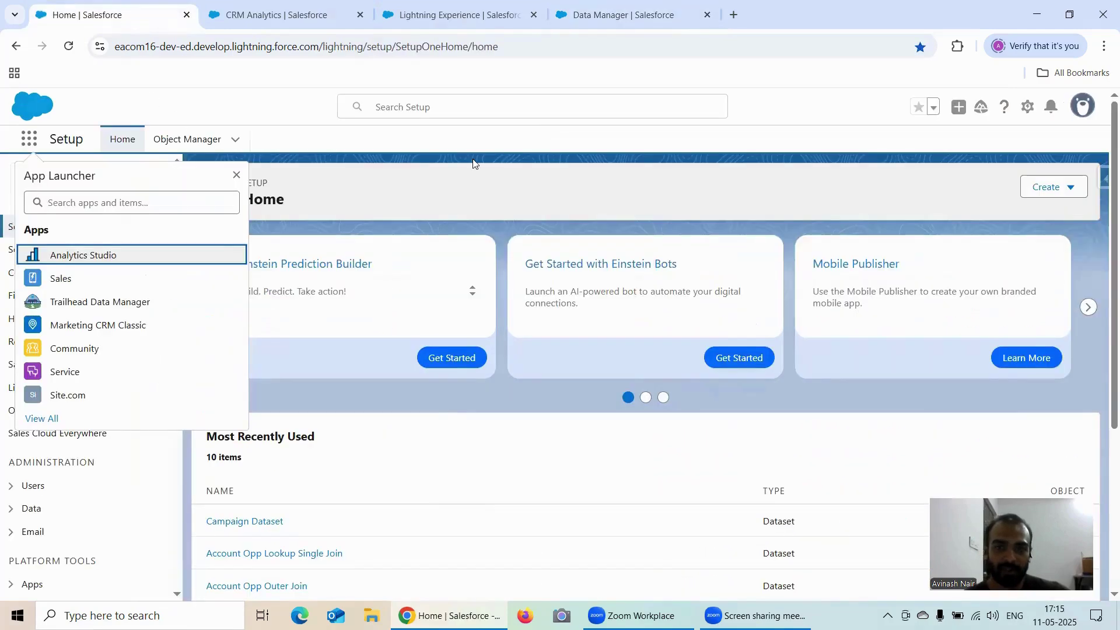
left_click(1101, 183)
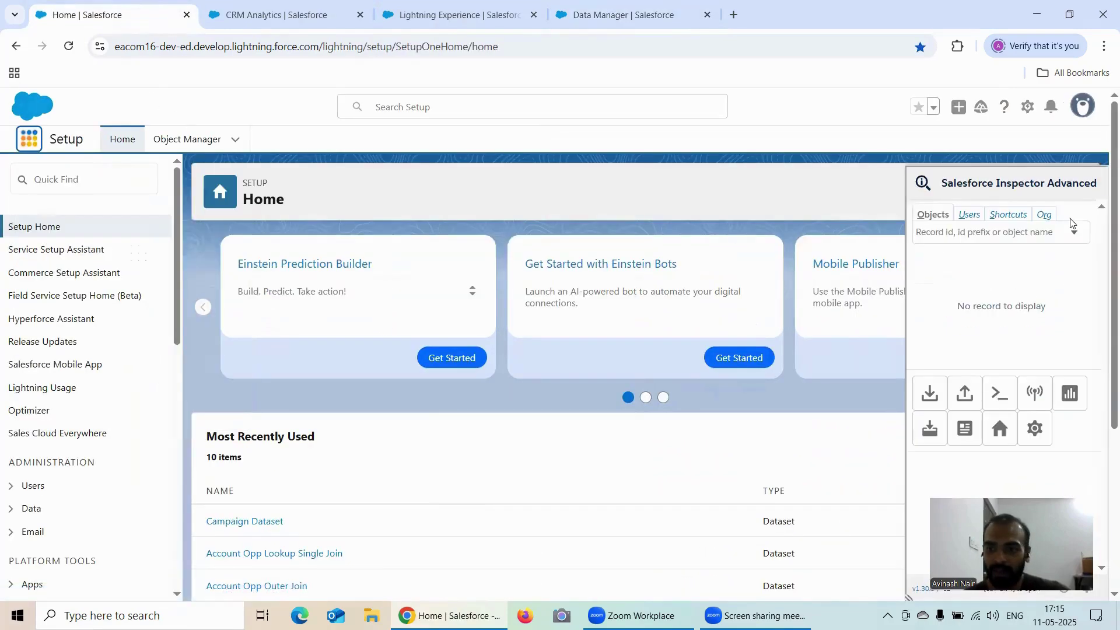
right_click(928, 401)
left_click(952, 423)
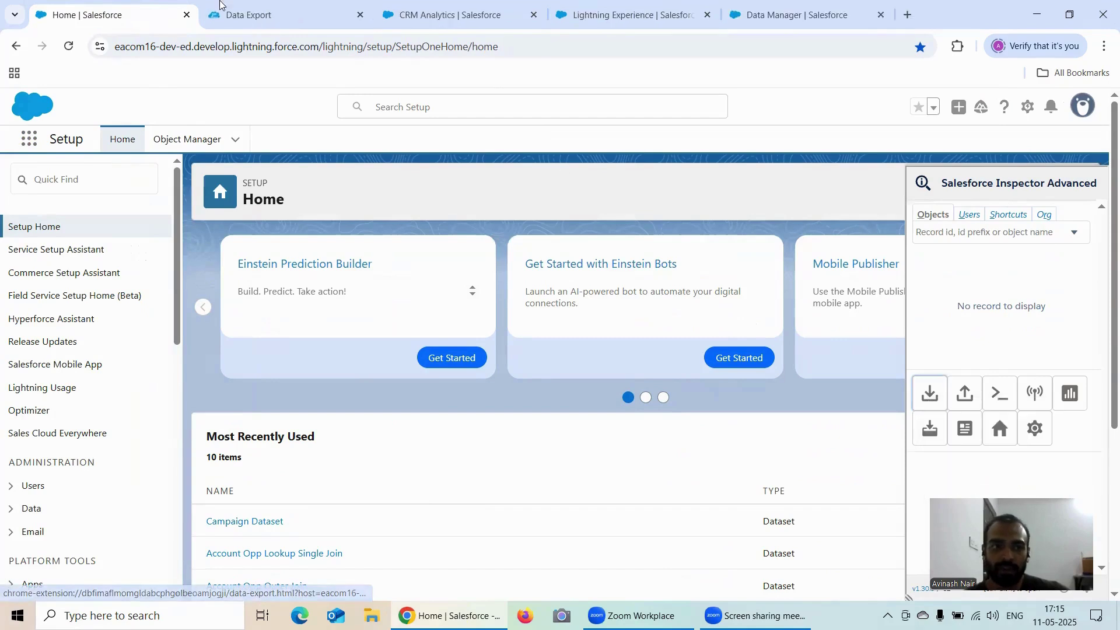
left_click(244, 18)
Step: Replace the Campaign query with "SELECT Id from CaseHistory" and run the export
left_click(265, 182)
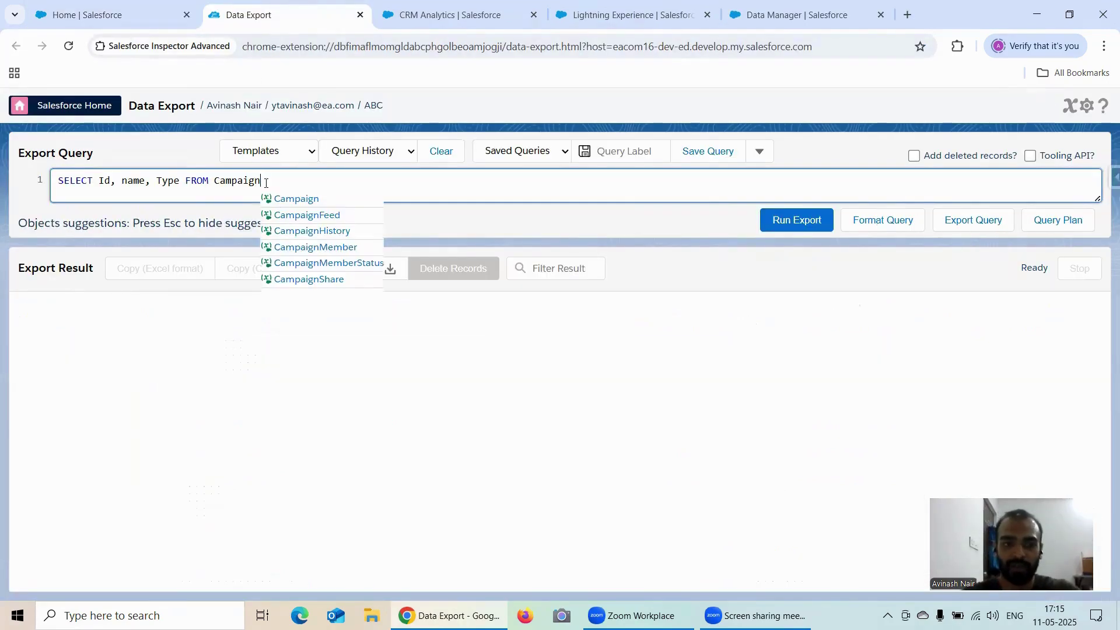
key("BackSpace")
key("BackSpace")
key("BackSpace")
key("BackSpace")
key("BackSpace")
key("BackSpace")
key("BackSpace")
key("BackSpace")
key("BackSpace")
key("BackSpace")
key("BackSpace")
key("BackSpace")
key("BackSpace")
key("BackSpace")
key("BackSpace")
key("BackSpace")
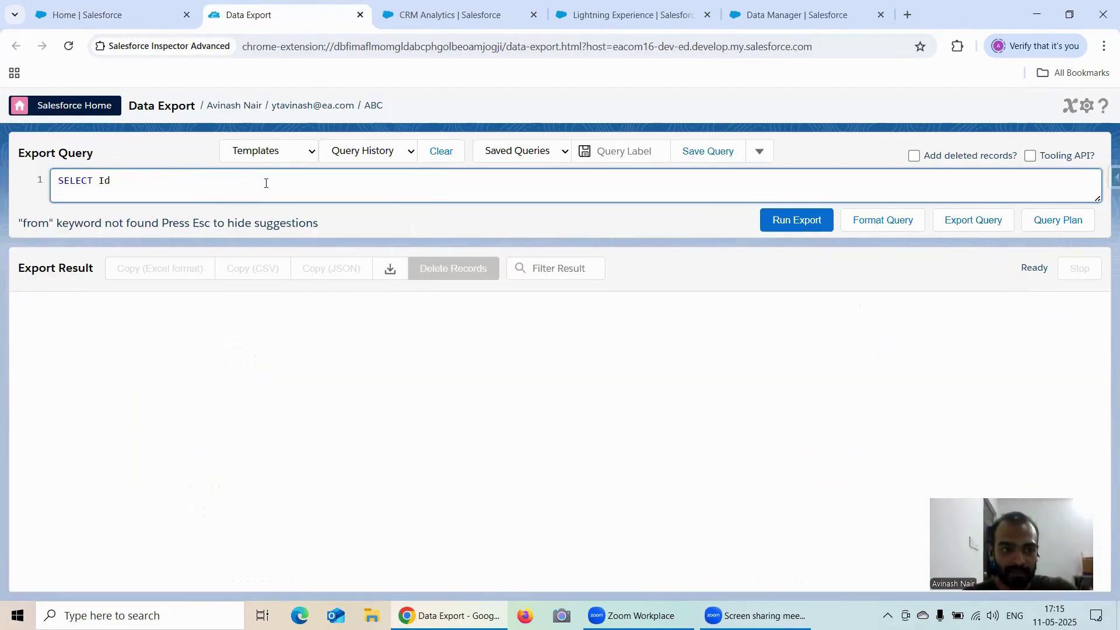
type("from C")
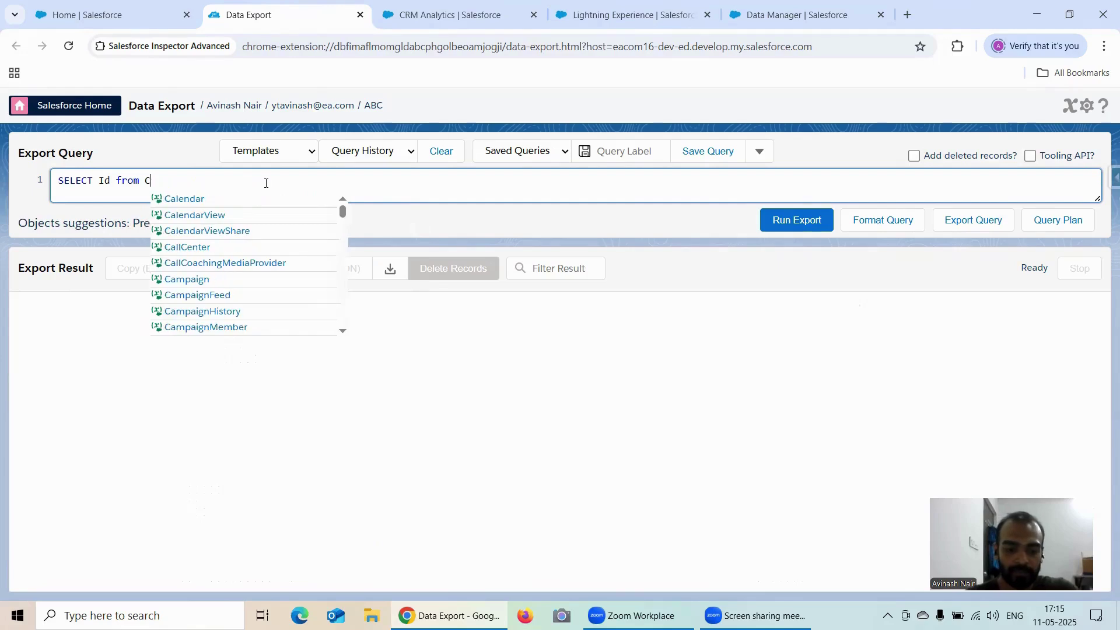
type("aseH")
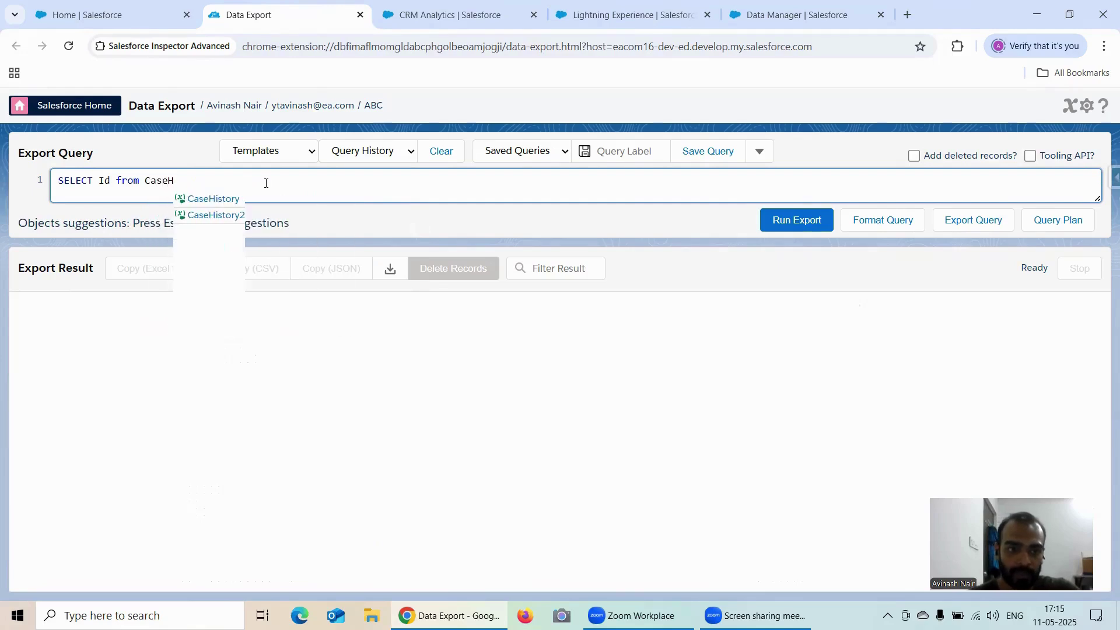
left_click(231, 200)
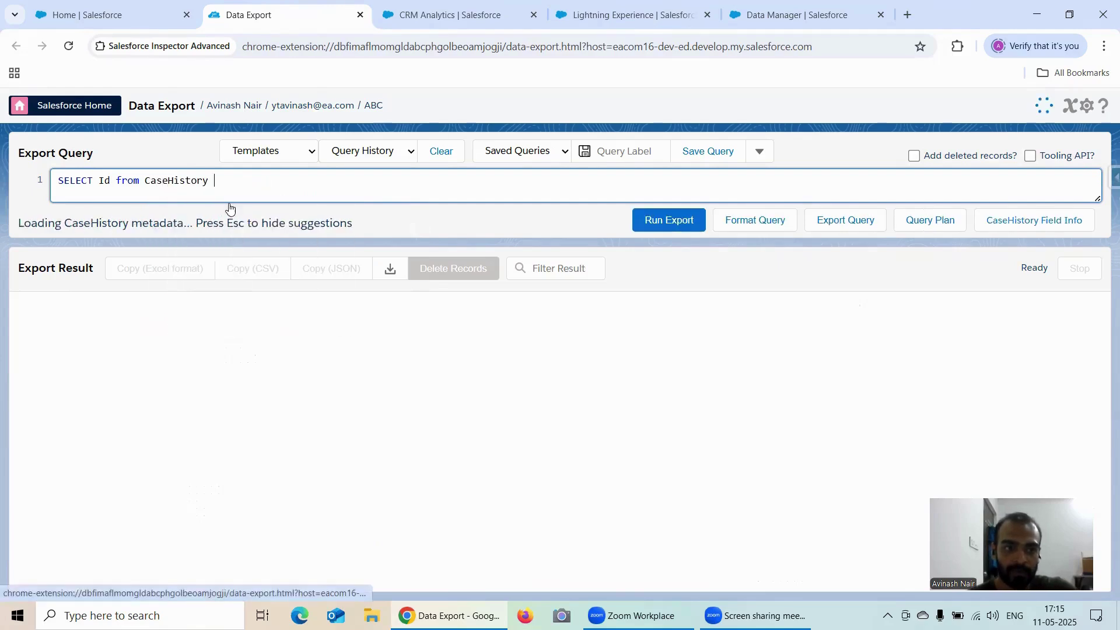
left_click(649, 225)
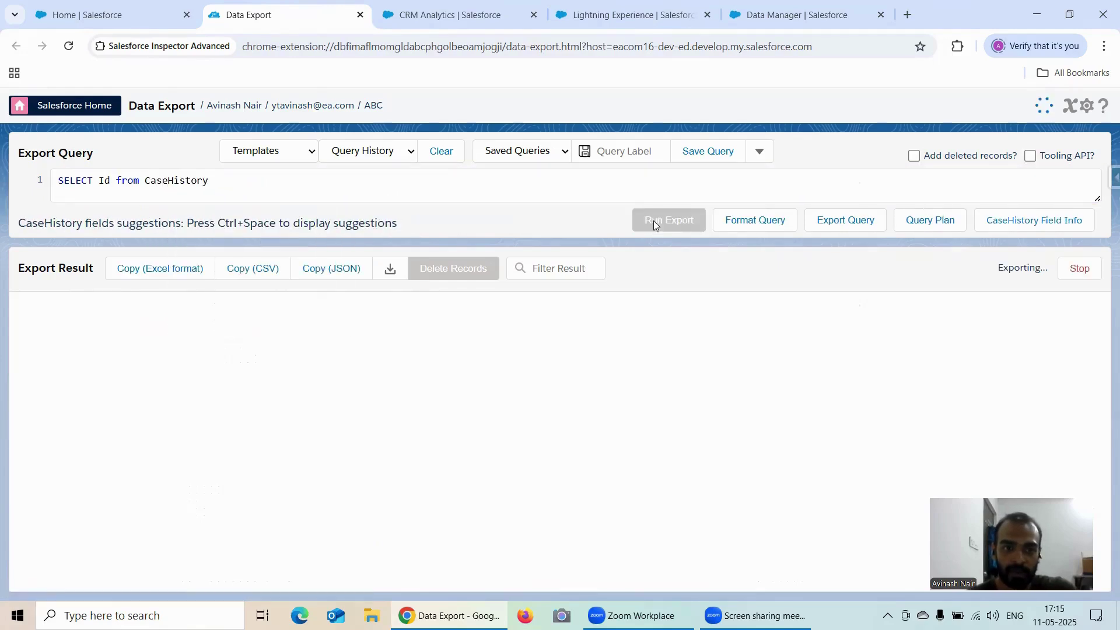
Step: Add the Case.SuppliedName and CaseId fields to the CaseHistory query and run the export again
double_click(113, 183)
type(", name")
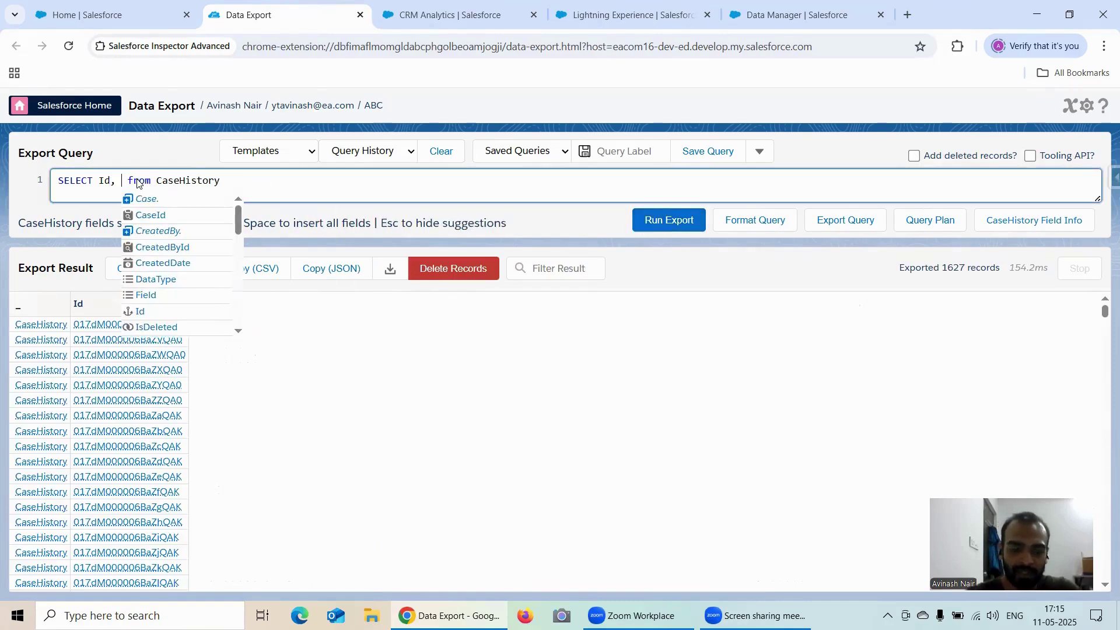
key("BackSpace")
key("BackSpace")
key("BackSpace")
key("BackSpace")
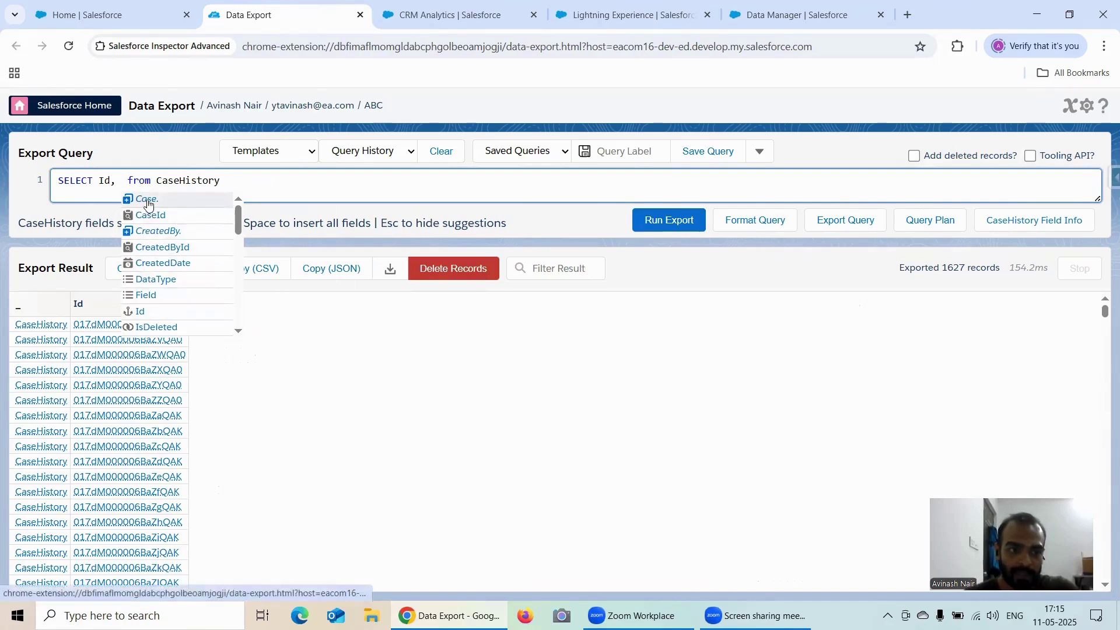
left_click(148, 203)
type("Nam")
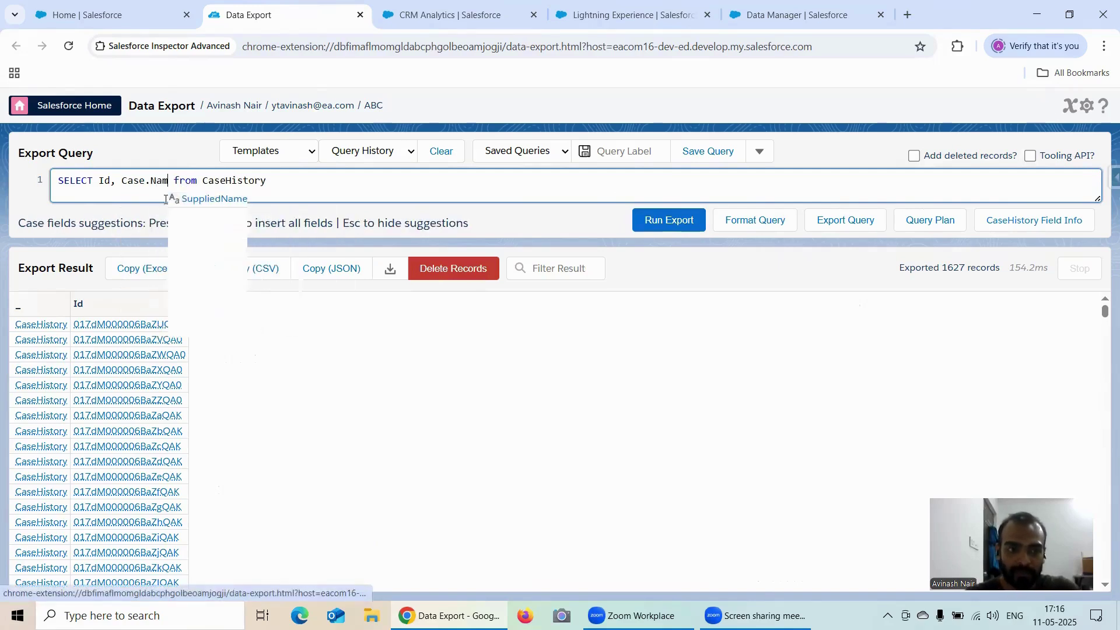
left_click(212, 200)
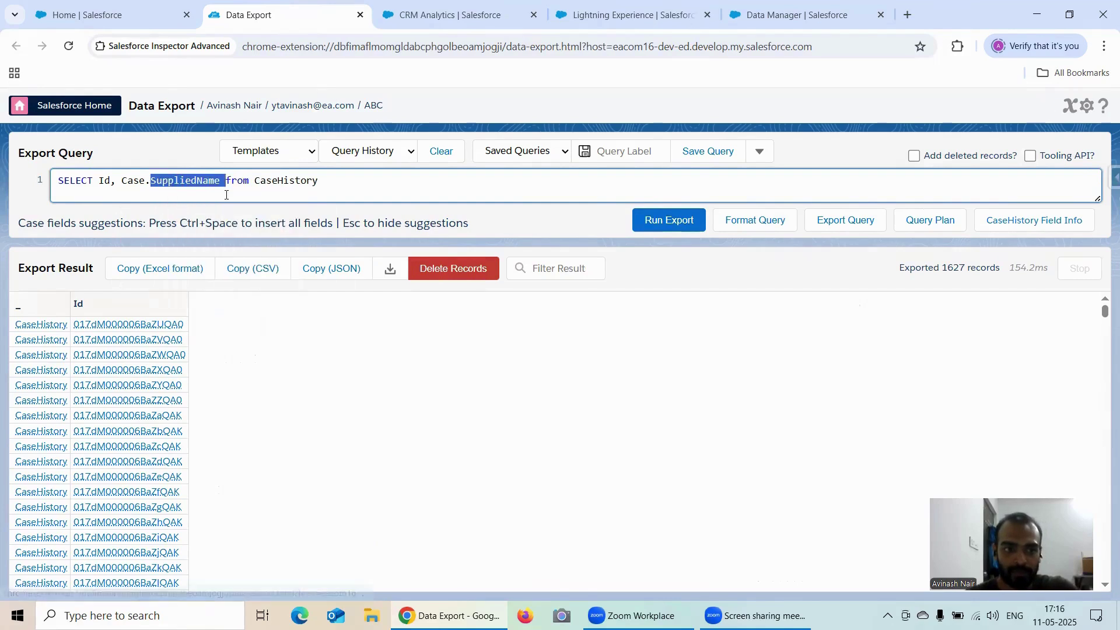
left_click(221, 183)
type(",")
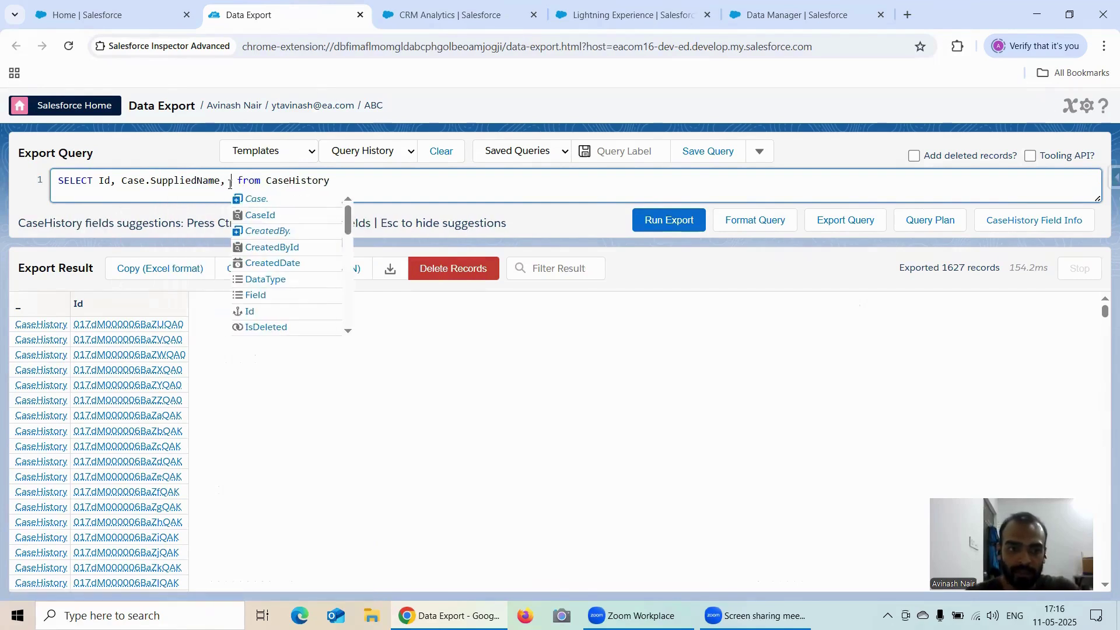
left_click(256, 216)
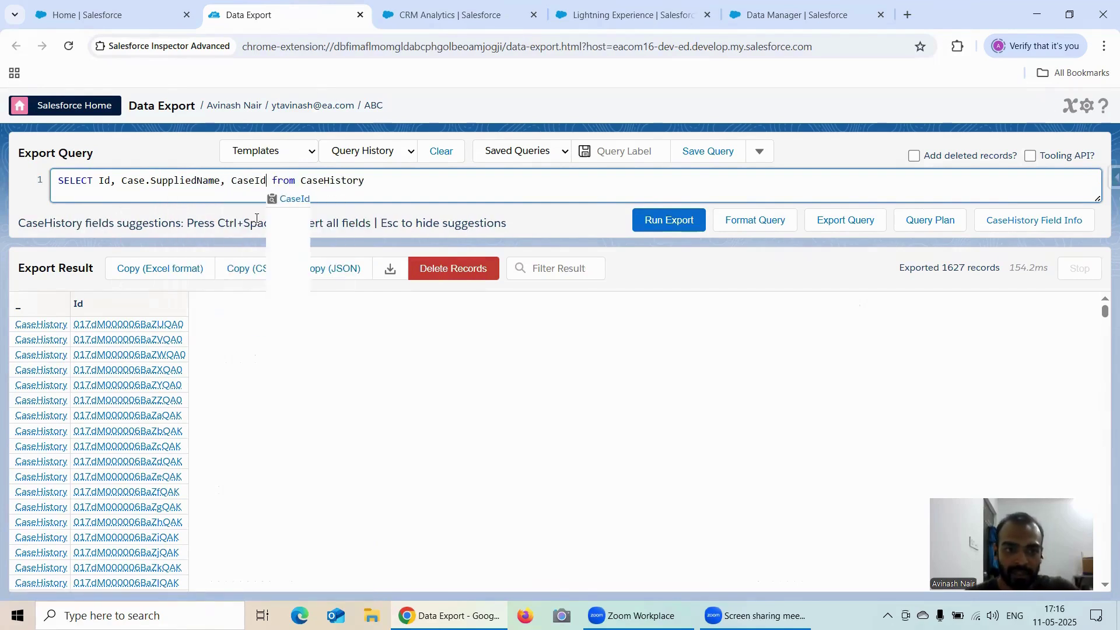
left_click(690, 213)
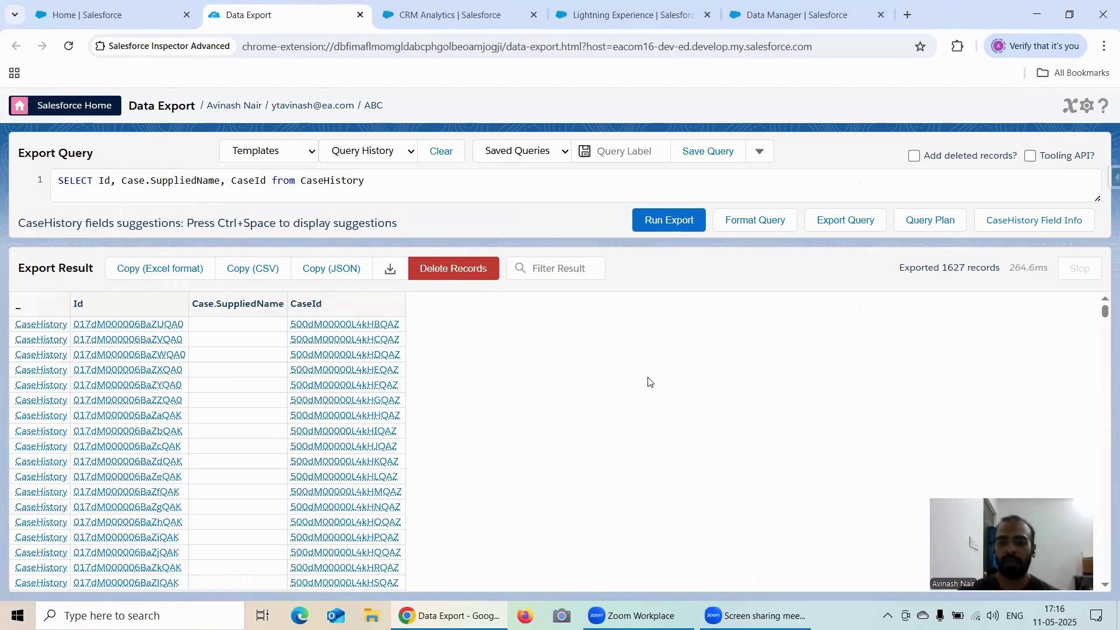
Step: Switch back to the Connect page of the CRM Analytics Data Manager
left_click(487, 23)
left_click(595, 16)
left_click(775, 17)
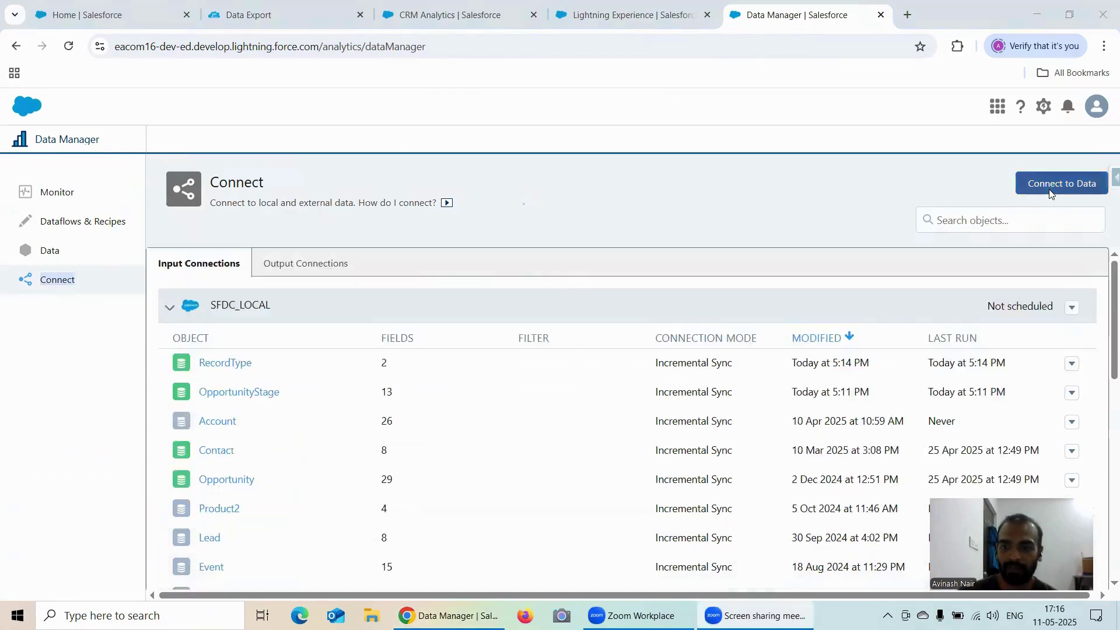
left_click(1050, 186)
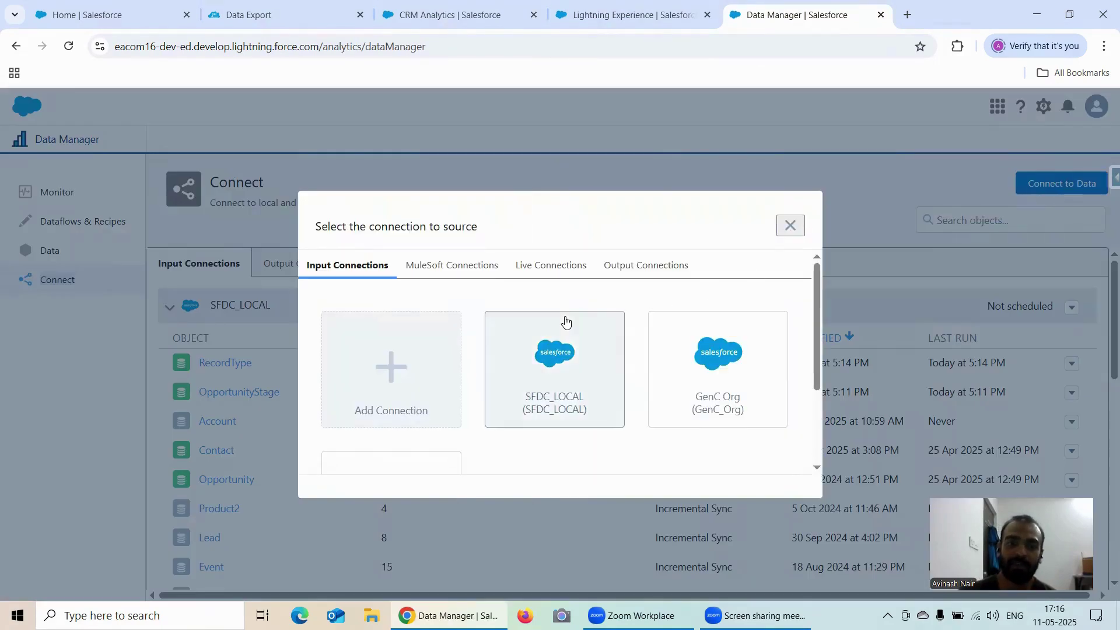
scroll(563, 321, "down", 1)
left_click(791, 225)
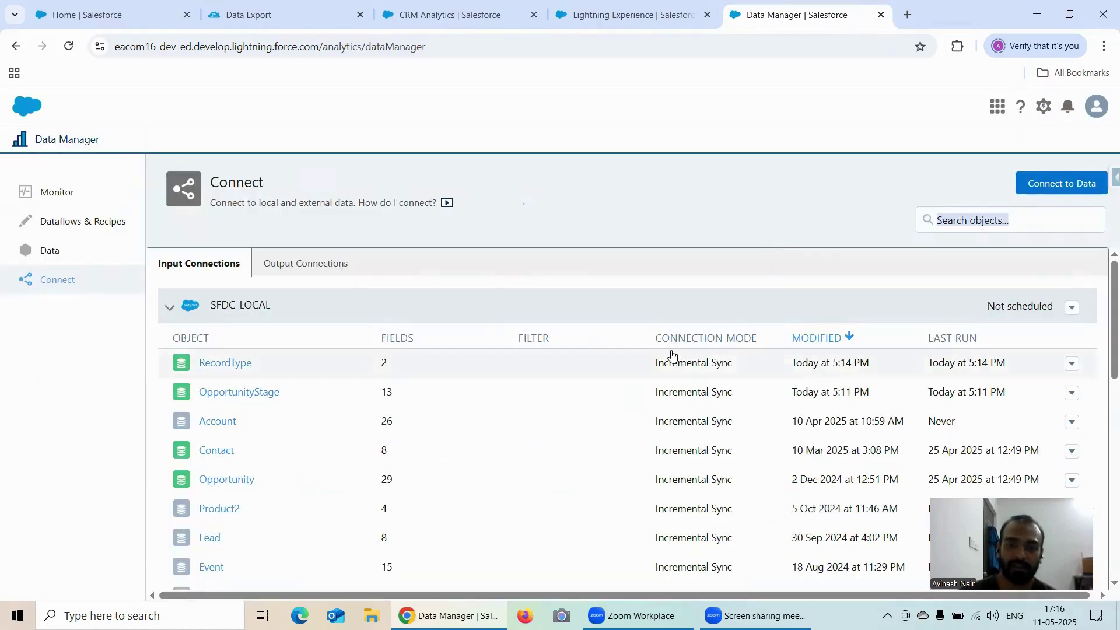
Step: Start a new data connection through SFDC_LOCAL with CaseHistory as the object and continue to its field selection
left_click(1047, 183)
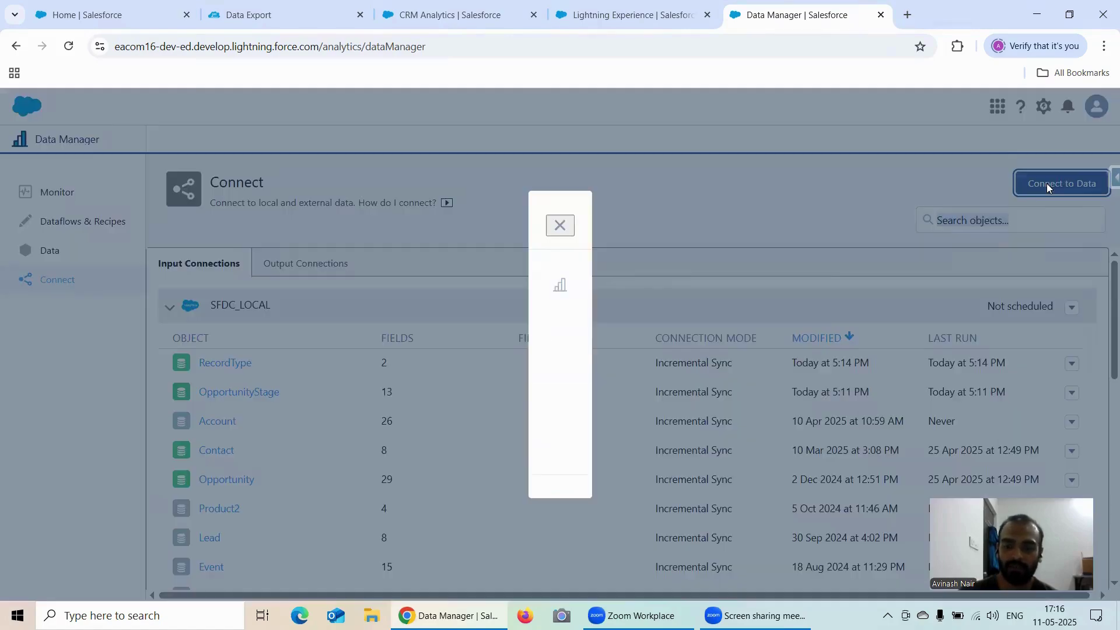
left_click(545, 364)
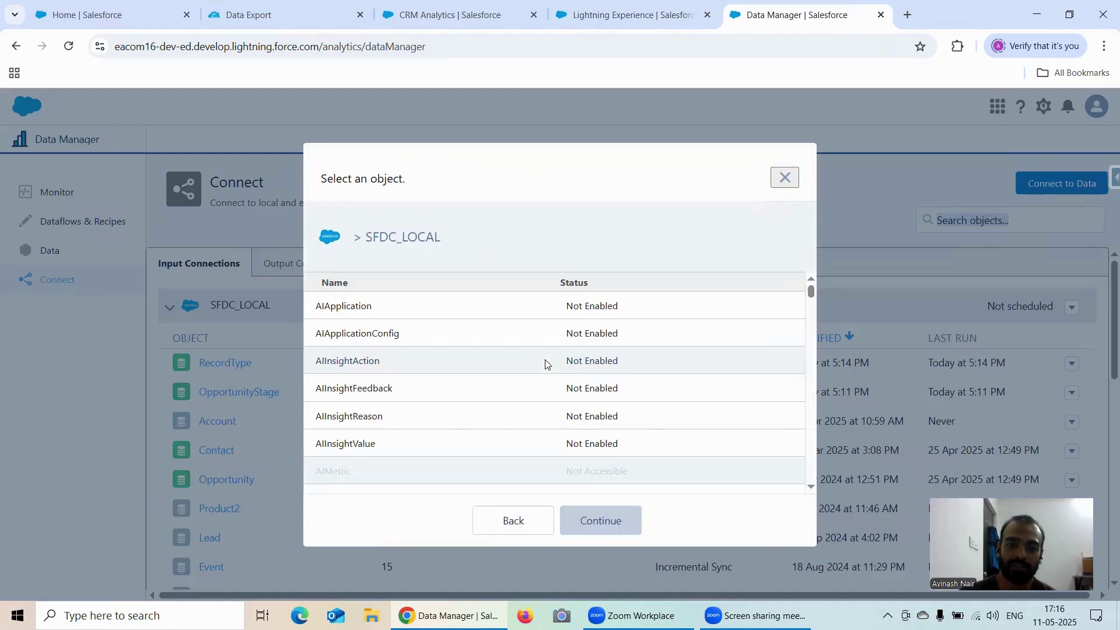
scroll(694, 326, "down", 3)
scroll(698, 364, "down", 12)
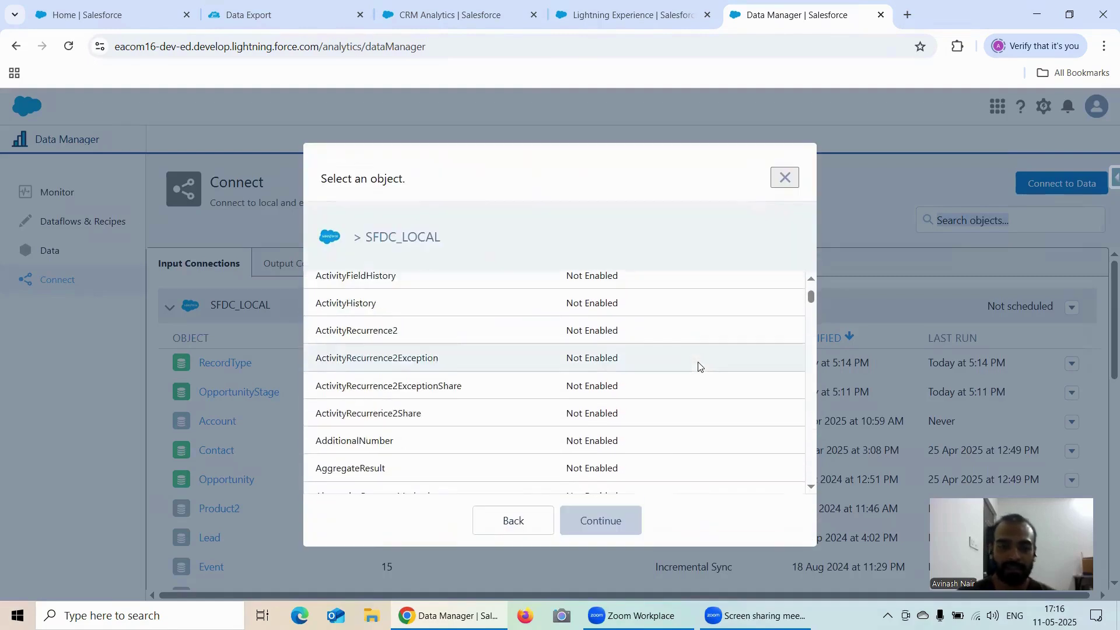
scroll(699, 364, "down", 15)
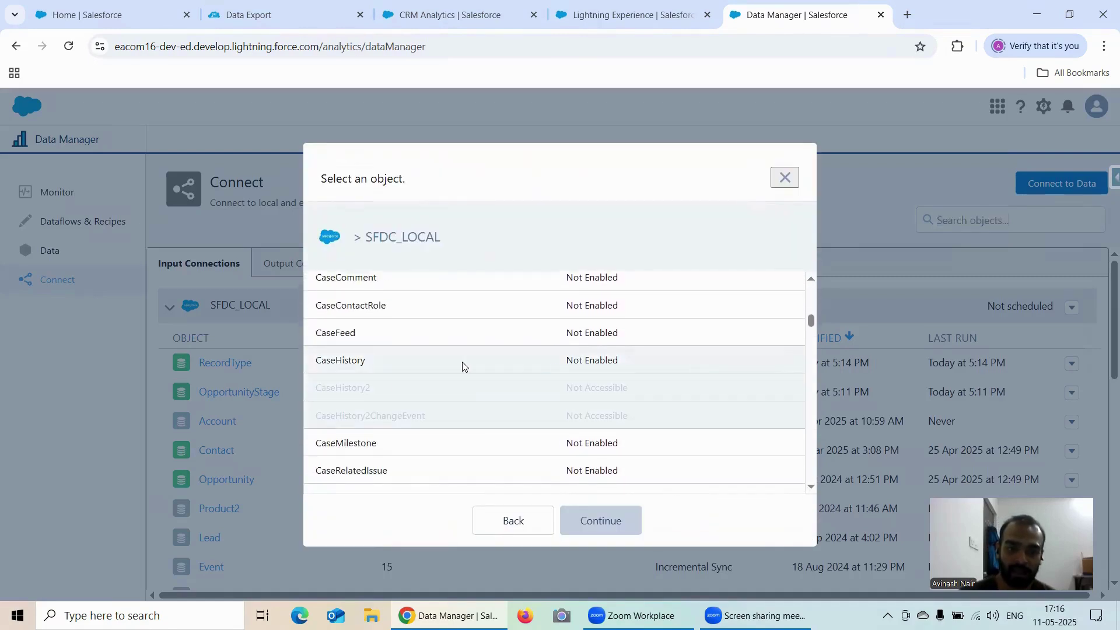
left_click(462, 361)
left_click(613, 521)
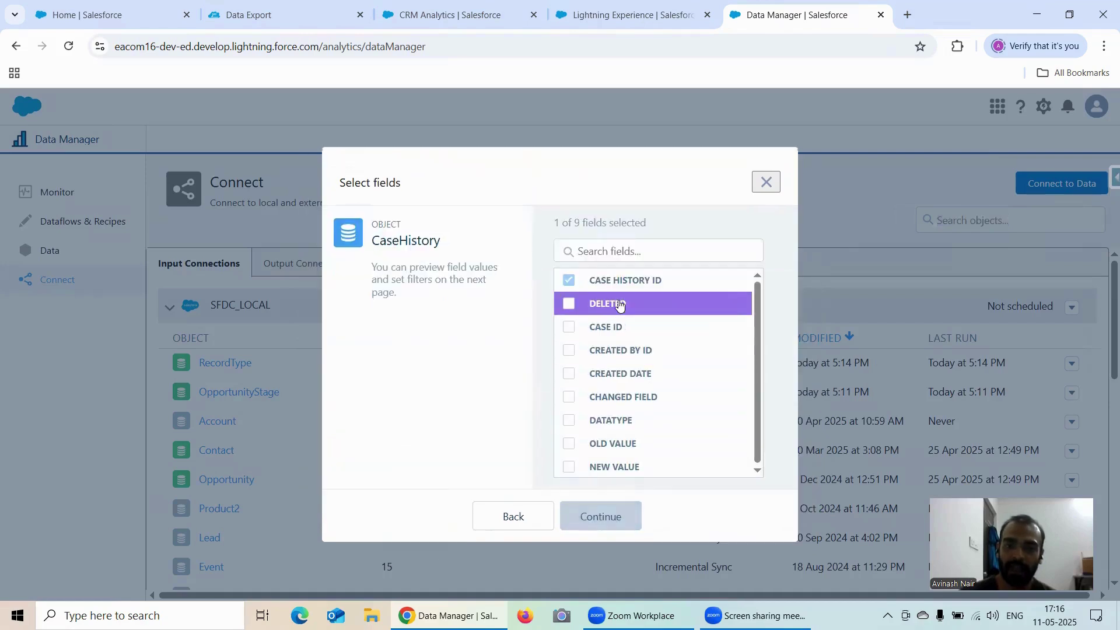
Step: Select the Case ID and Datatype fields of CaseHistory for syncing
left_click(610, 331)
scroll(712, 324, "down", 1)
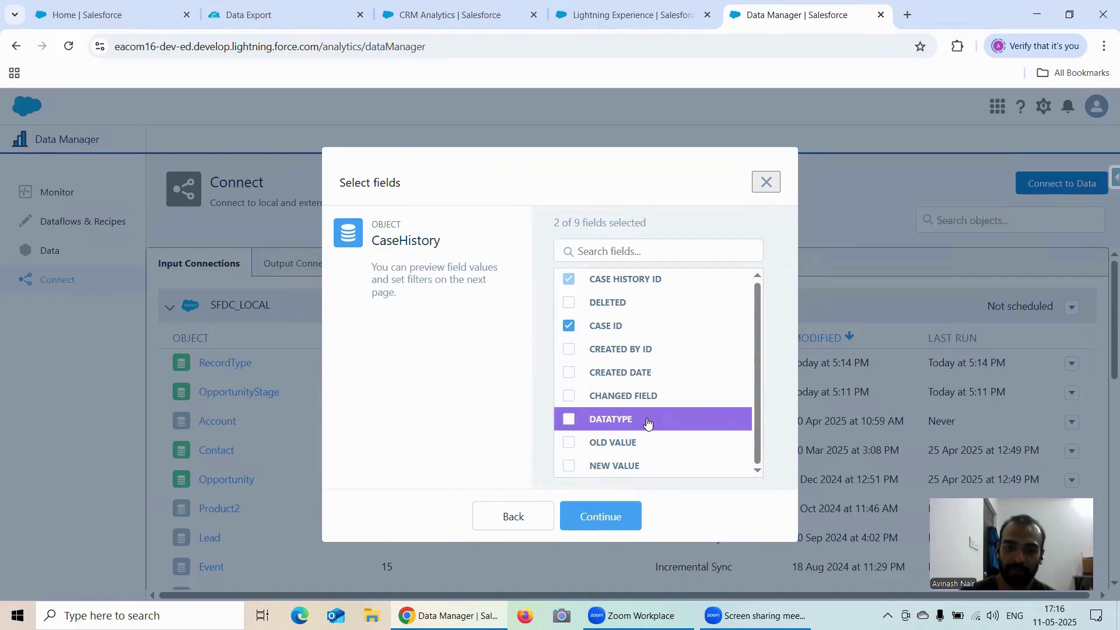
left_click(627, 421)
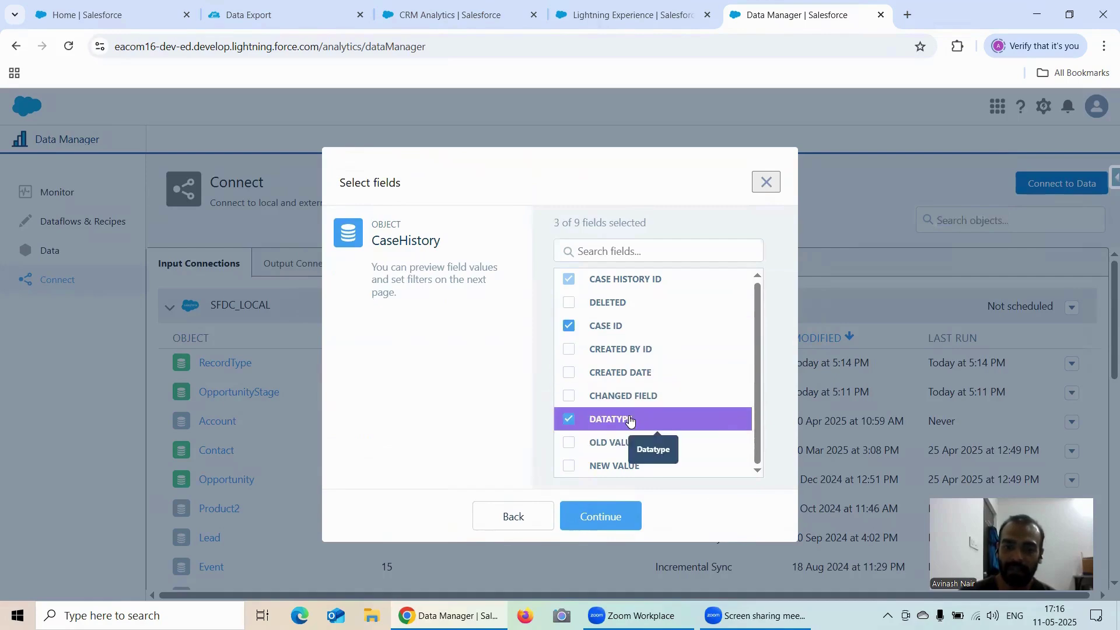
Step: Switch to the Salesforce Inspector Data Export page, add the DataType field before CaseId in the CaseHistory query and run the export
left_click(257, 15)
left_click(236, 184)
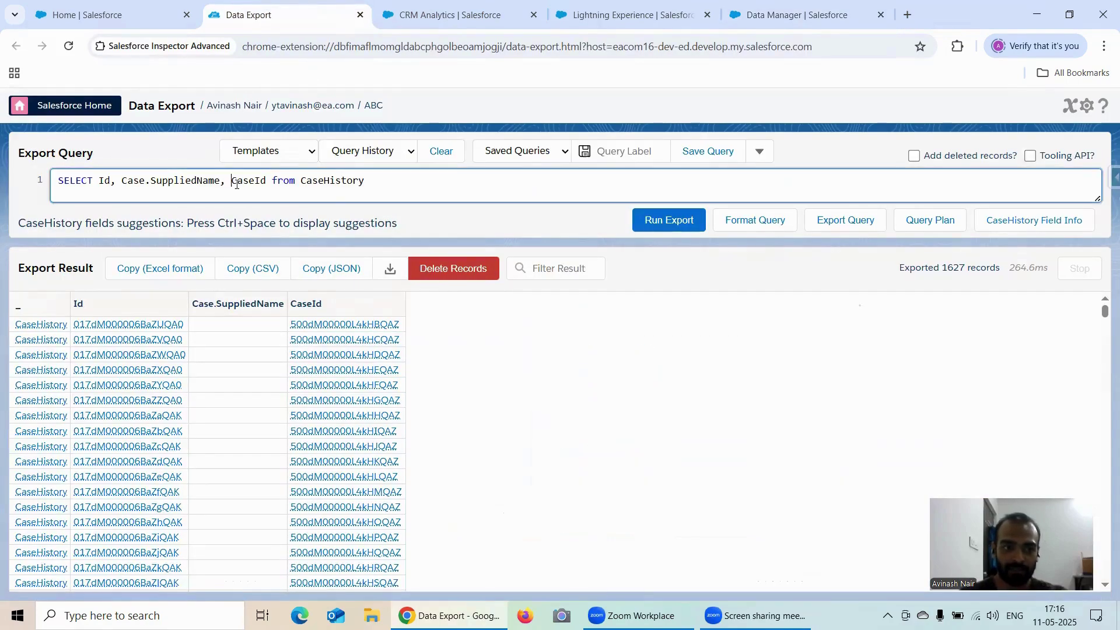
type("data")
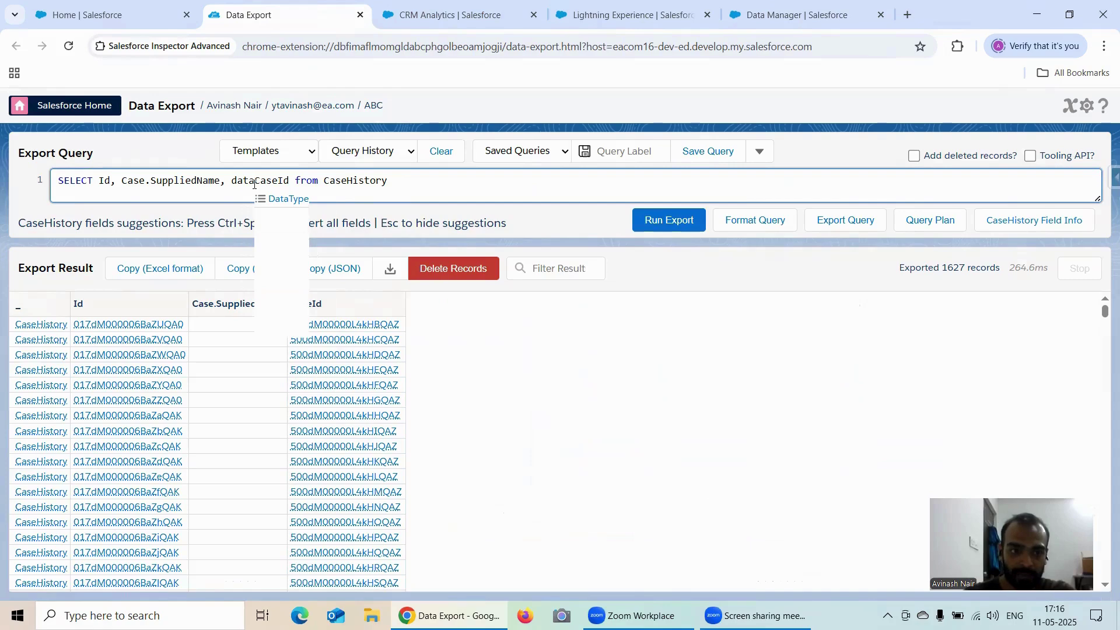
left_click(257, 201)
left_click(633, 190)
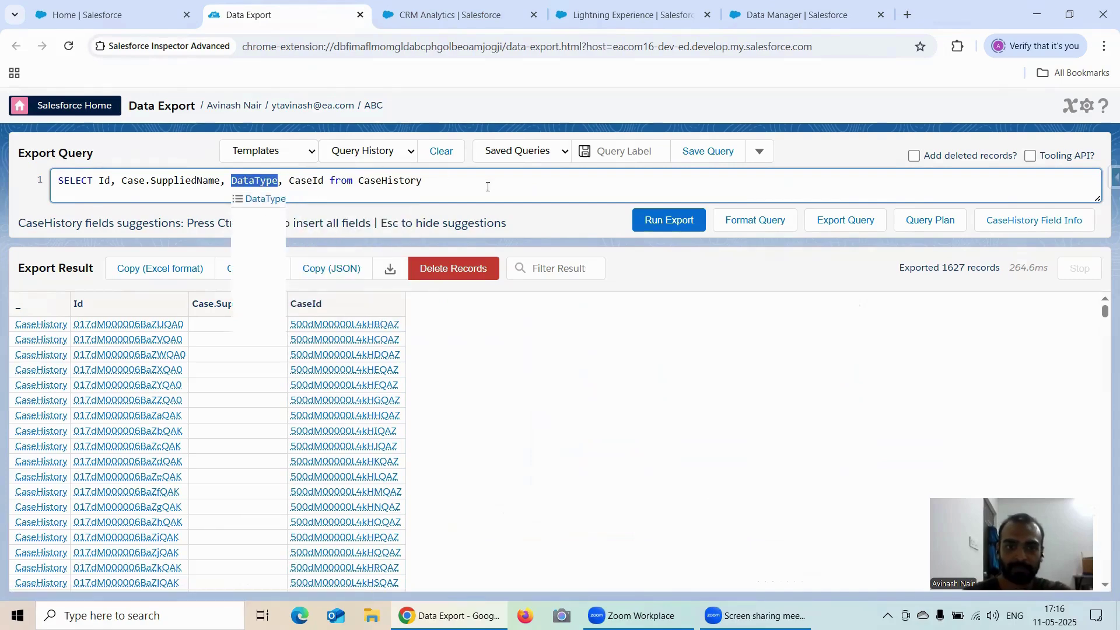
left_click(661, 218)
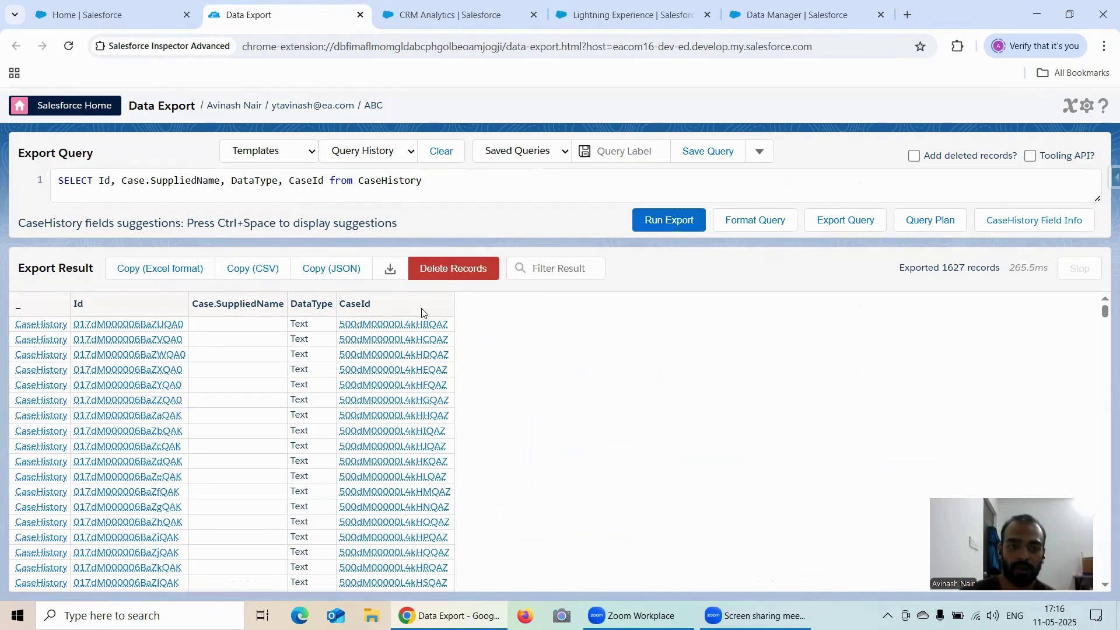
Step: Return to the Data Manager connection setup, add Created Date to the selected CaseHistory fields, and save the object settings
left_click(583, 22)
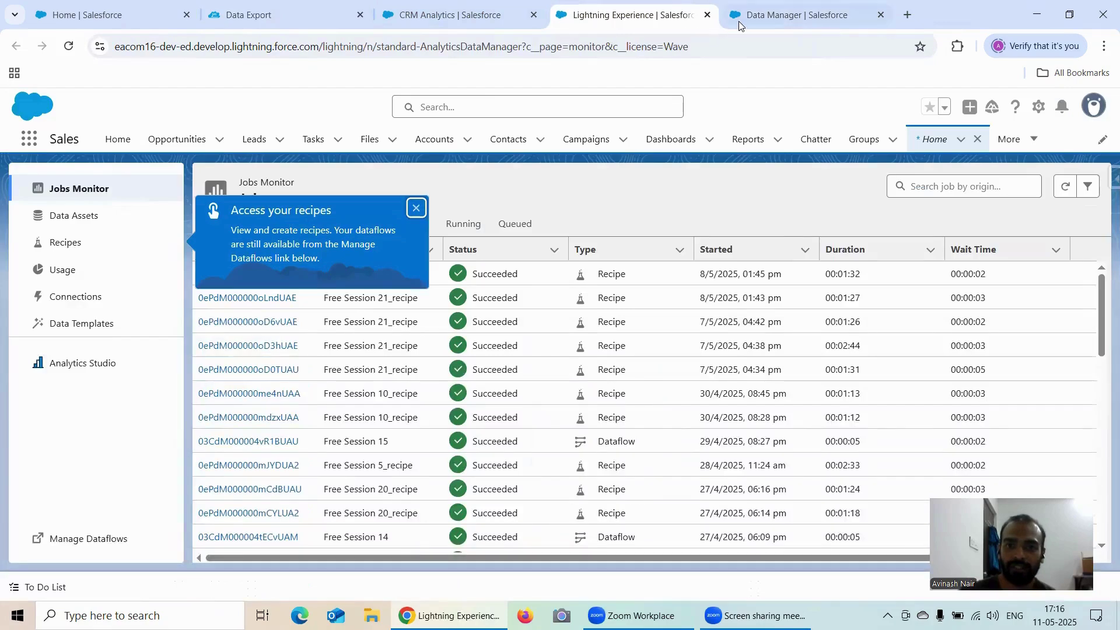
left_click(738, 21)
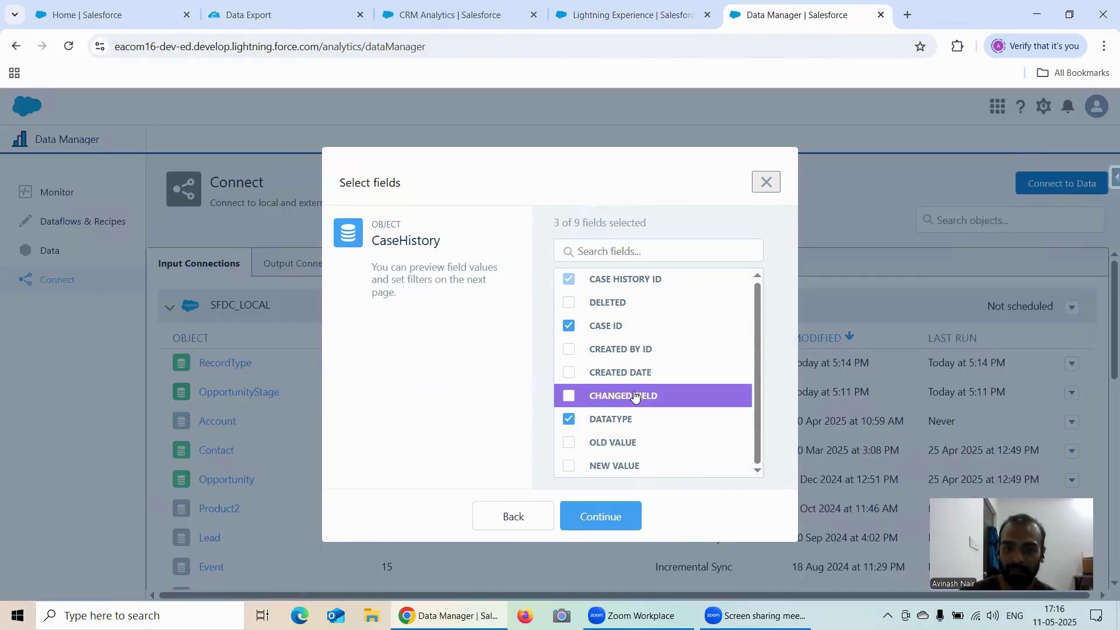
double_click(620, 373)
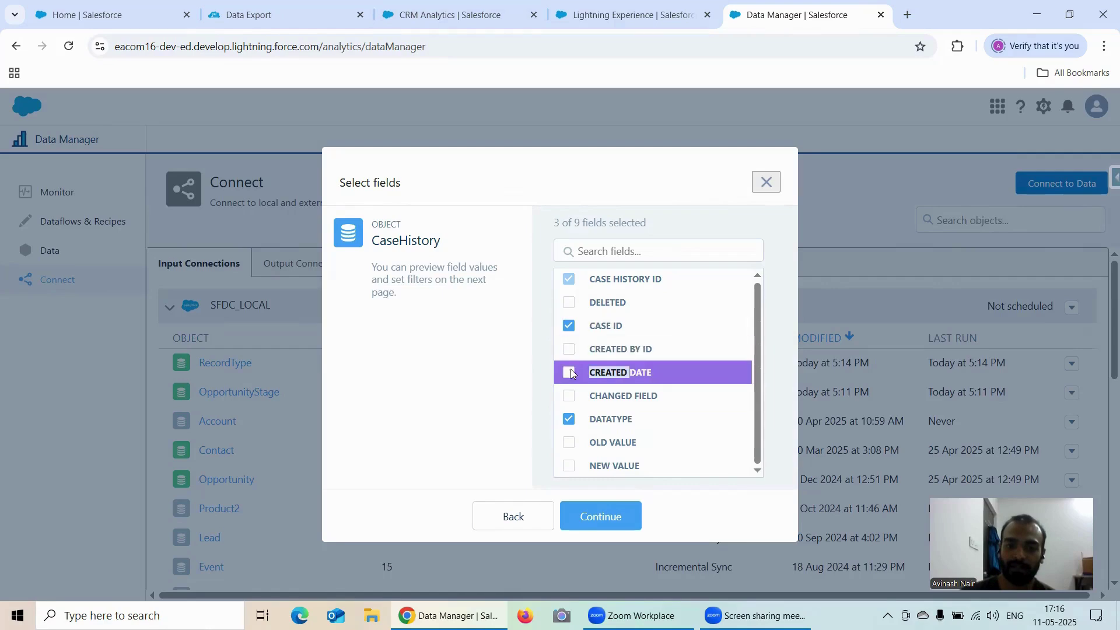
left_click(601, 517)
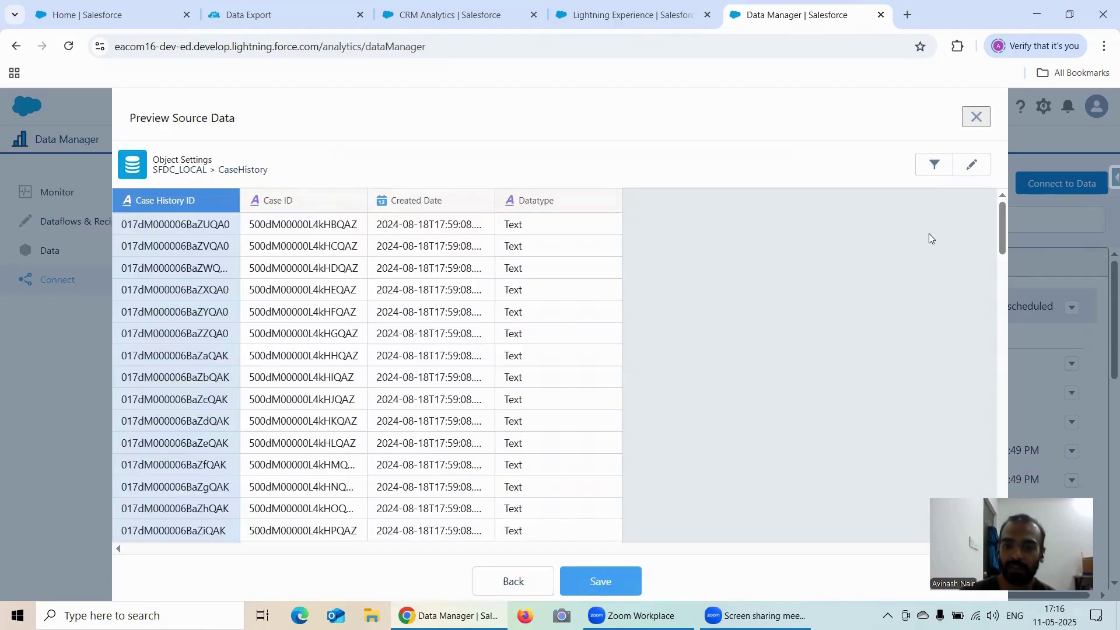
left_click(606, 582)
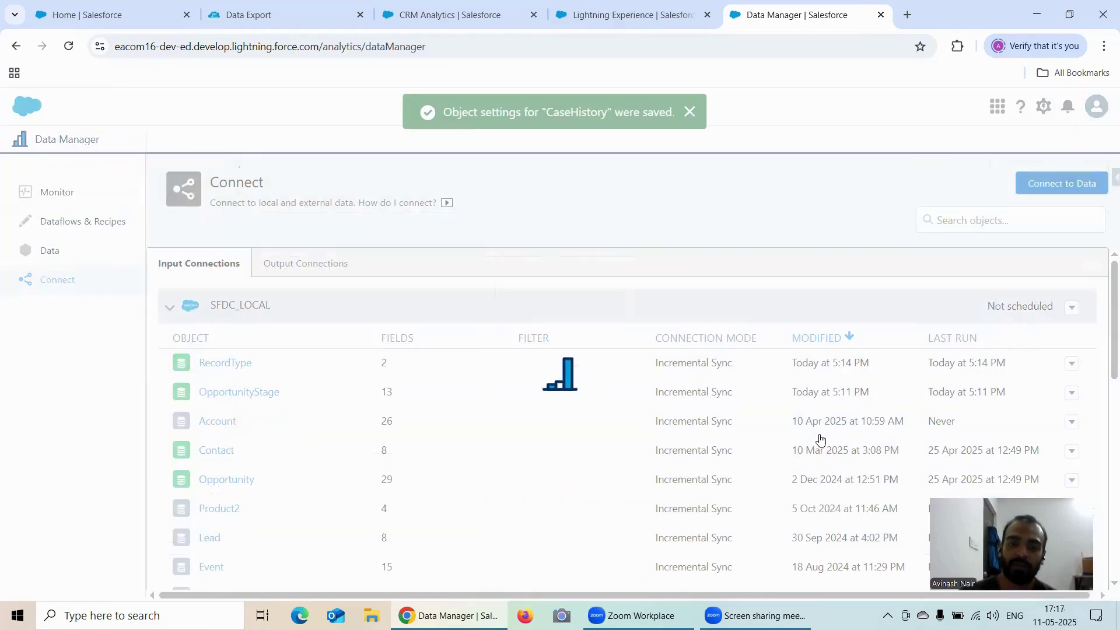
Step: Run a full sync of the CaseHistory object under SFDC_LOCAL
scroll(887, 381, "down", 5)
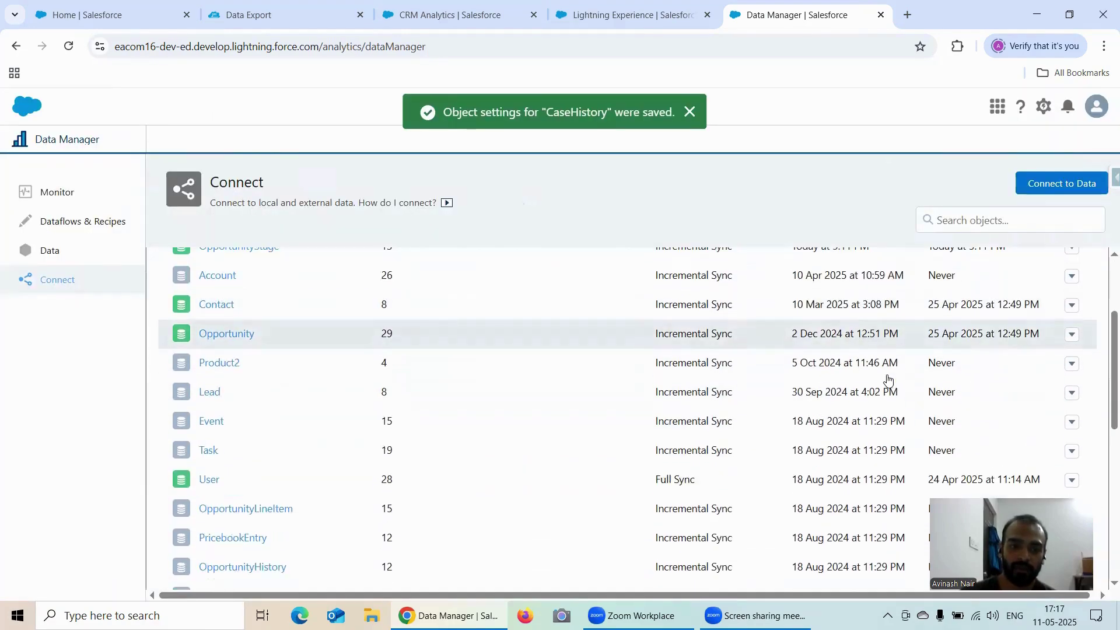
scroll(887, 381, "down", 2)
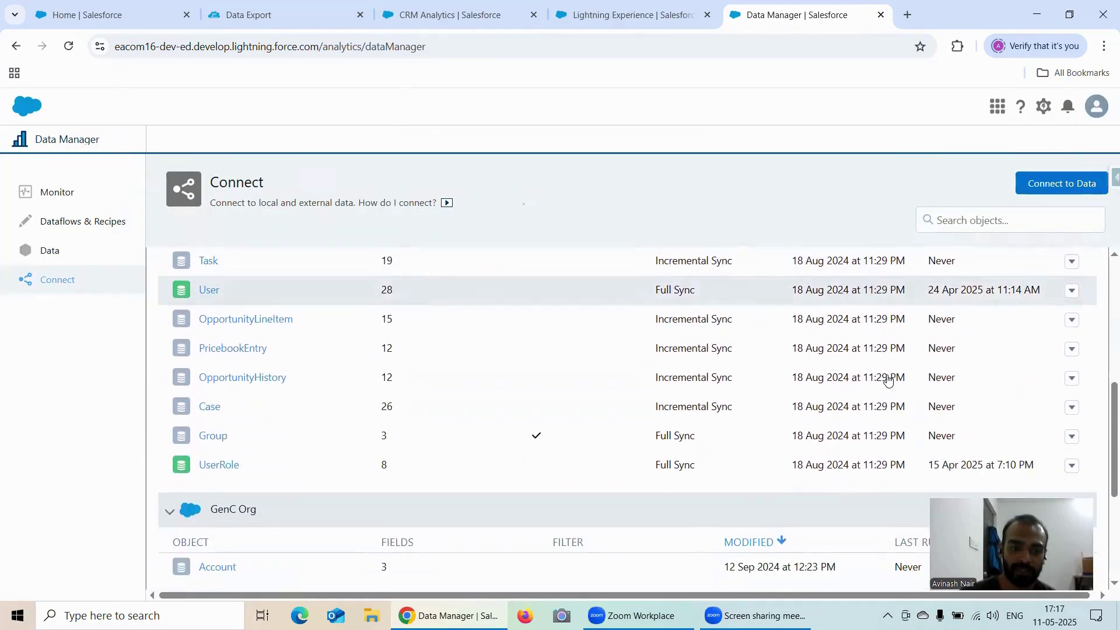
scroll(887, 381, "up", 8)
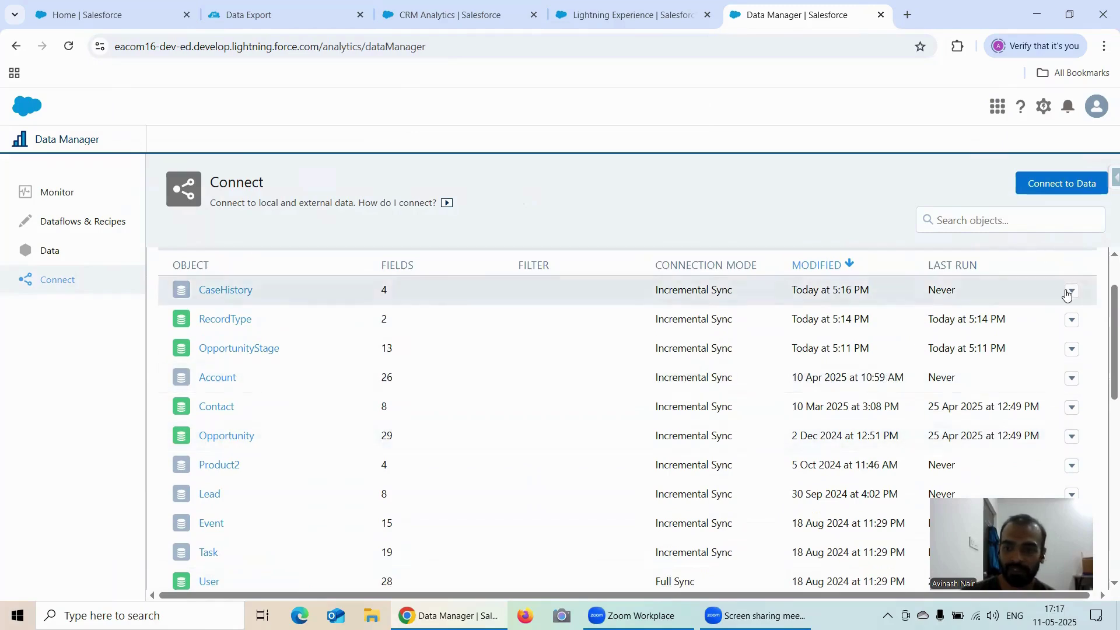
left_click(1072, 291)
left_click(935, 320)
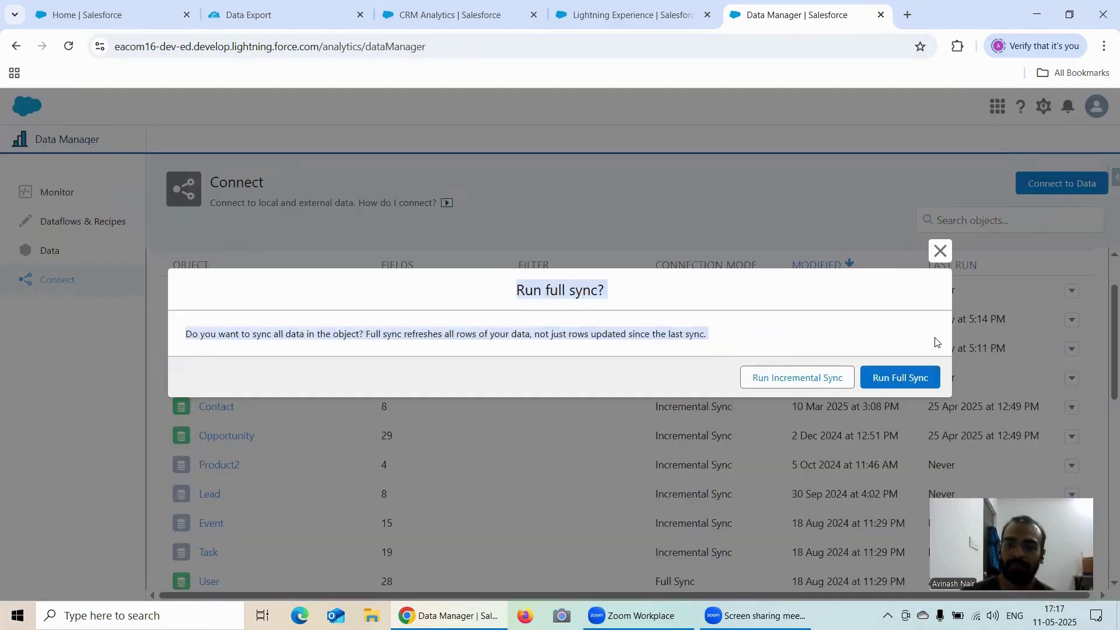
left_click(887, 383)
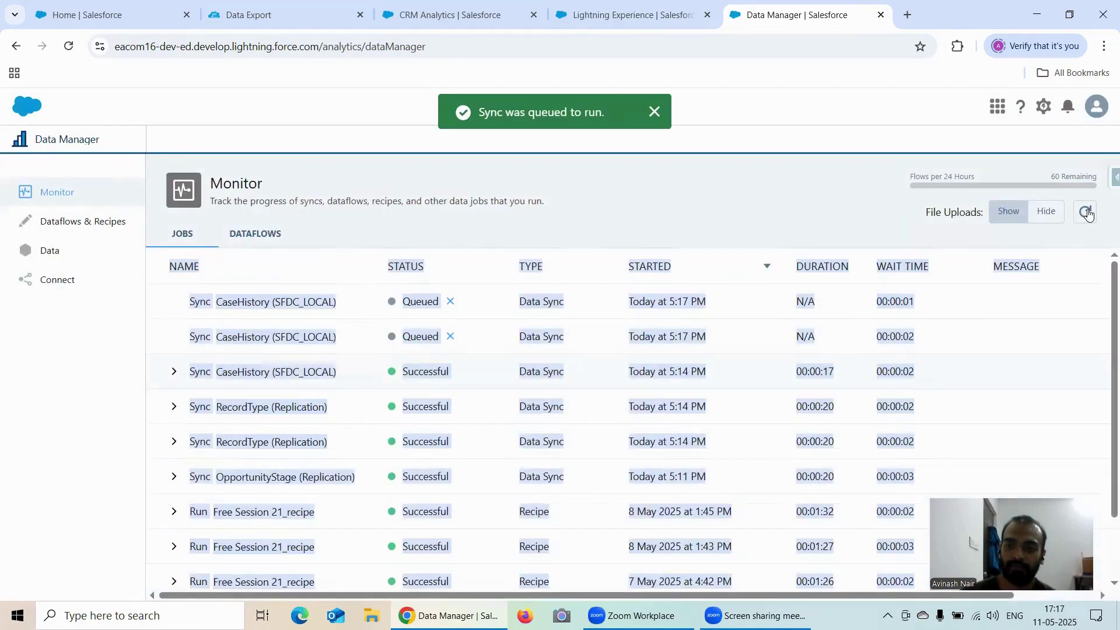
Step: Refresh the job monitor repeatedly to follow the progress of the CaseHistory syncs
left_click(1088, 213)
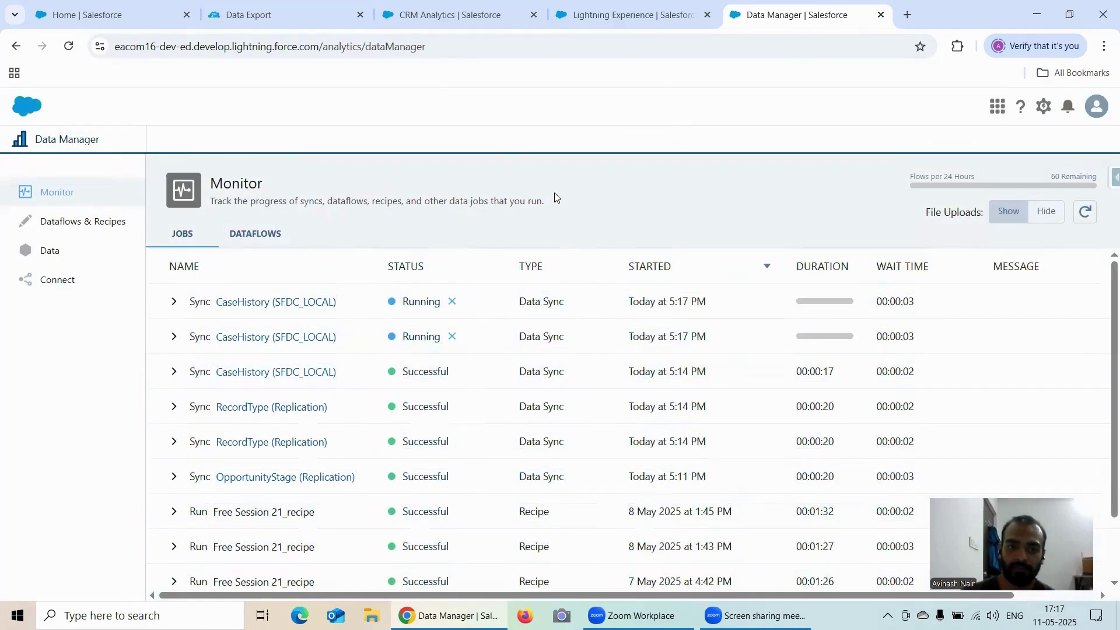
left_click(1088, 213)
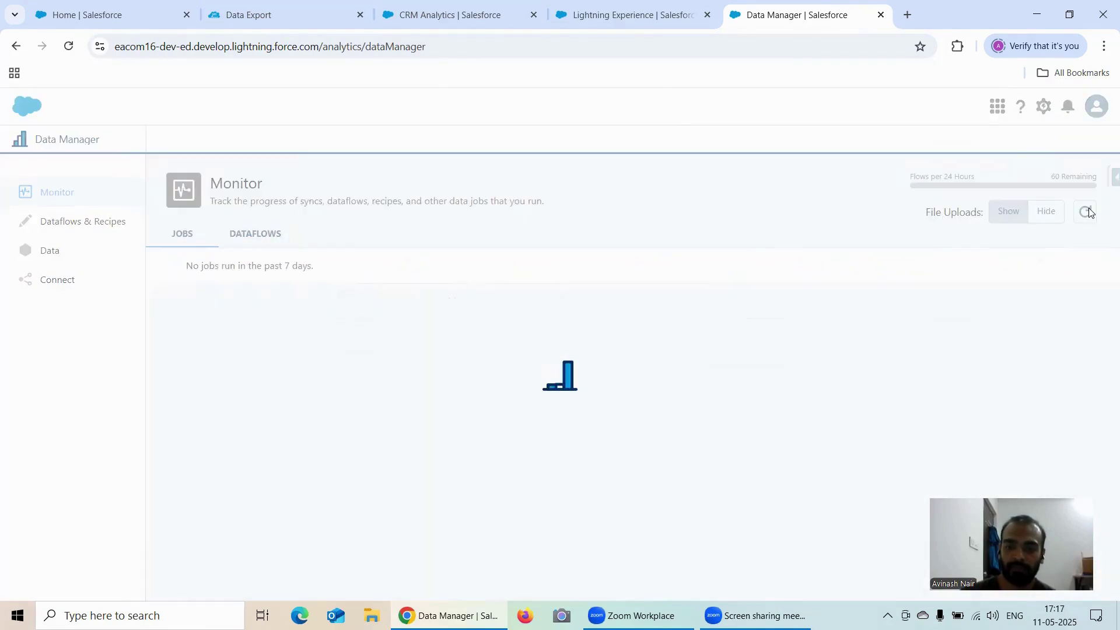
left_click(1088, 213)
left_click(1088, 213)
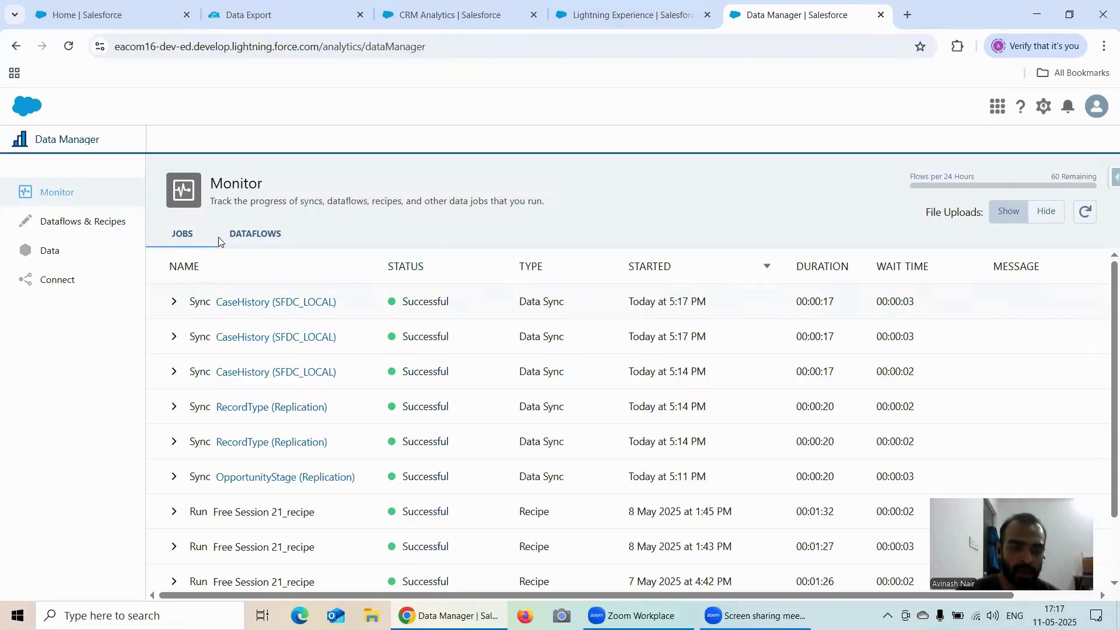
Step: Look through the existing recipes in Dataflows & Recipes and create a new recipe
left_click(95, 228)
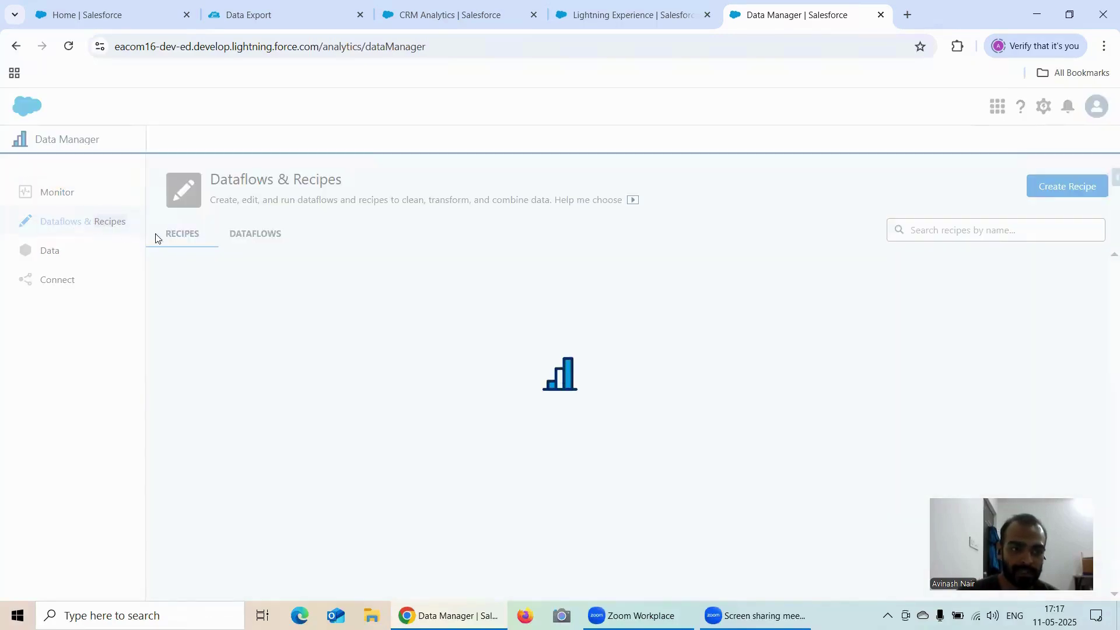
scroll(403, 317, "down", 6)
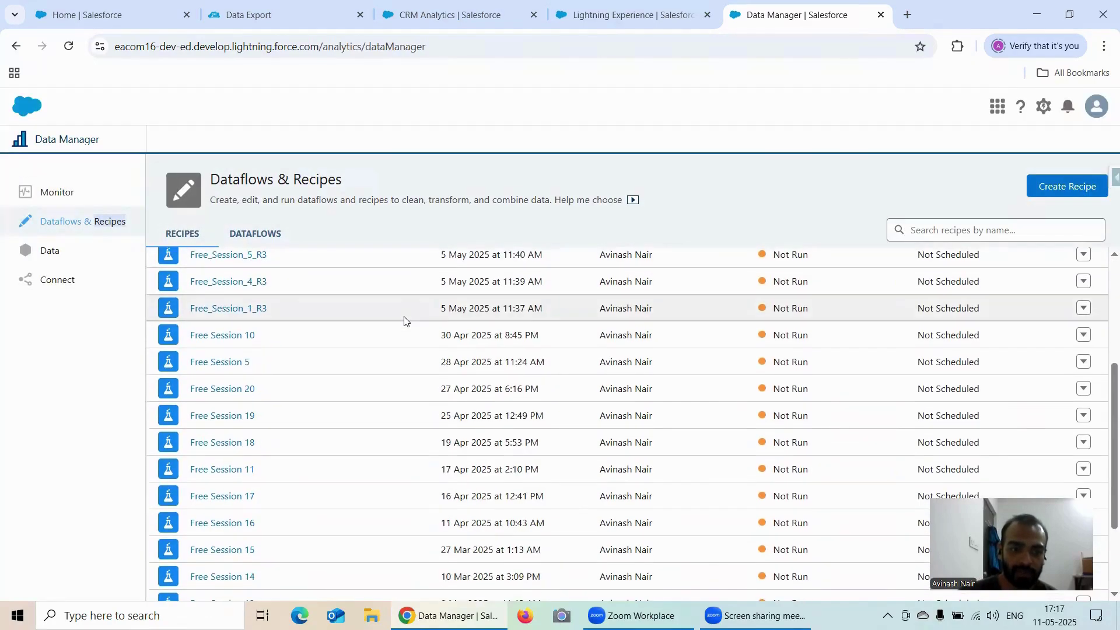
scroll(404, 318, "up", 5)
scroll(404, 320, "up", 1)
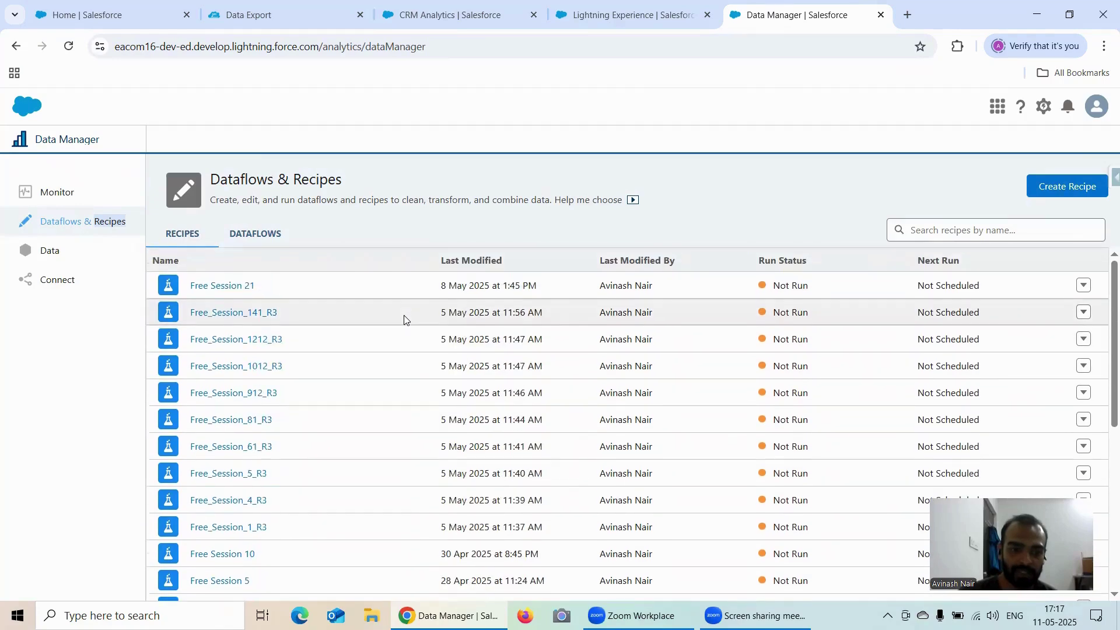
scroll(404, 320, "down", 6)
scroll(404, 320, "up", 6)
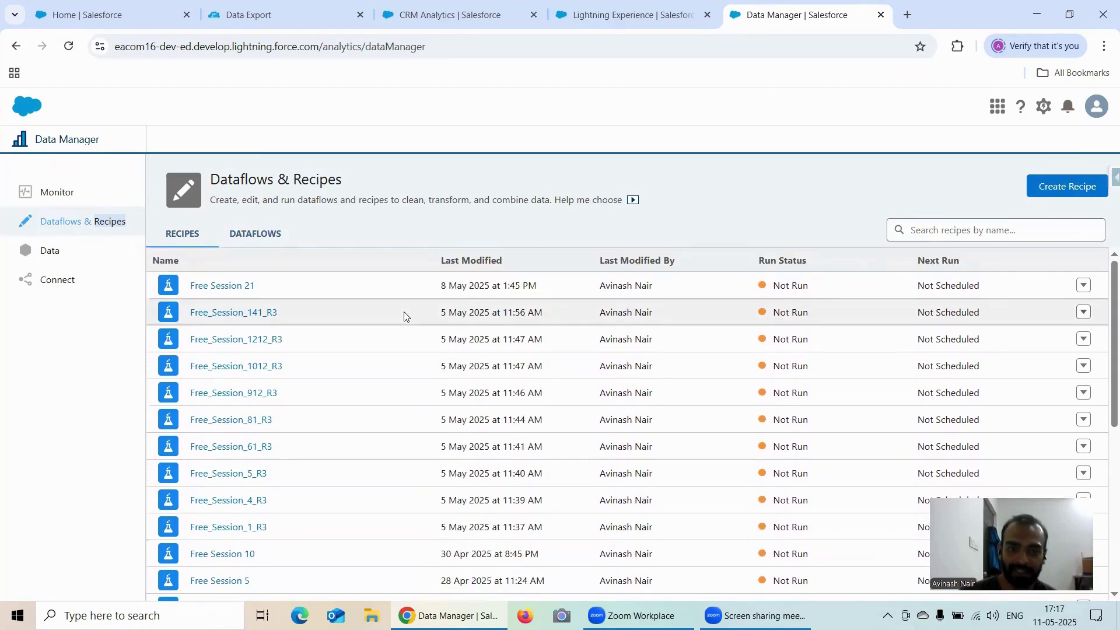
left_click(1051, 187)
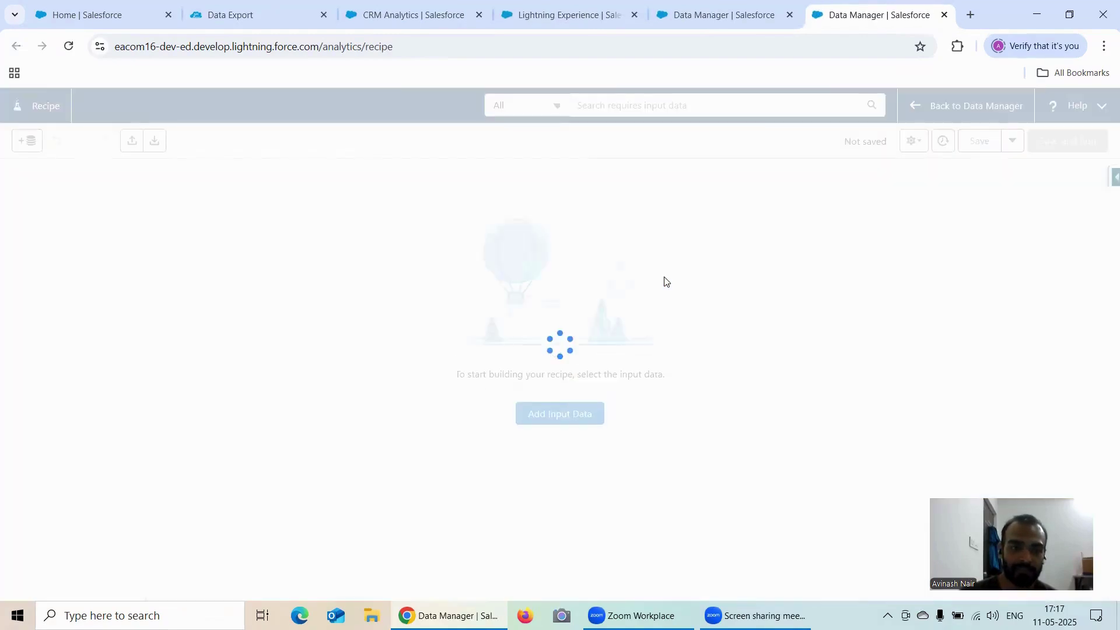
Step: Start adding input data to the recipe and filter the sources to Salesforce Objects only
left_click(581, 414)
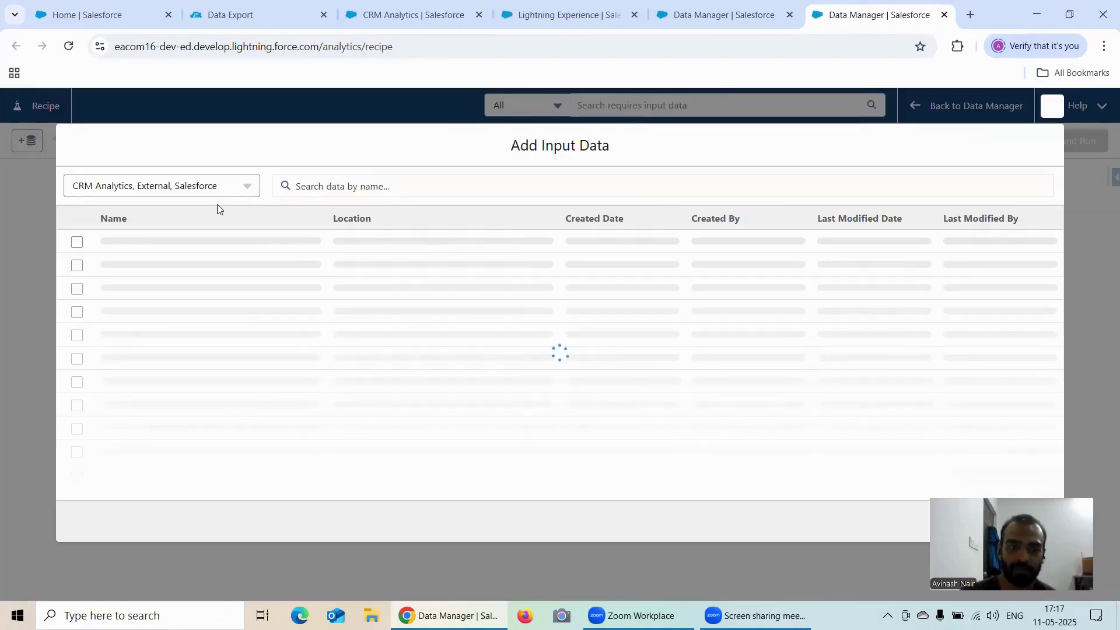
left_click(196, 182)
left_click(137, 236)
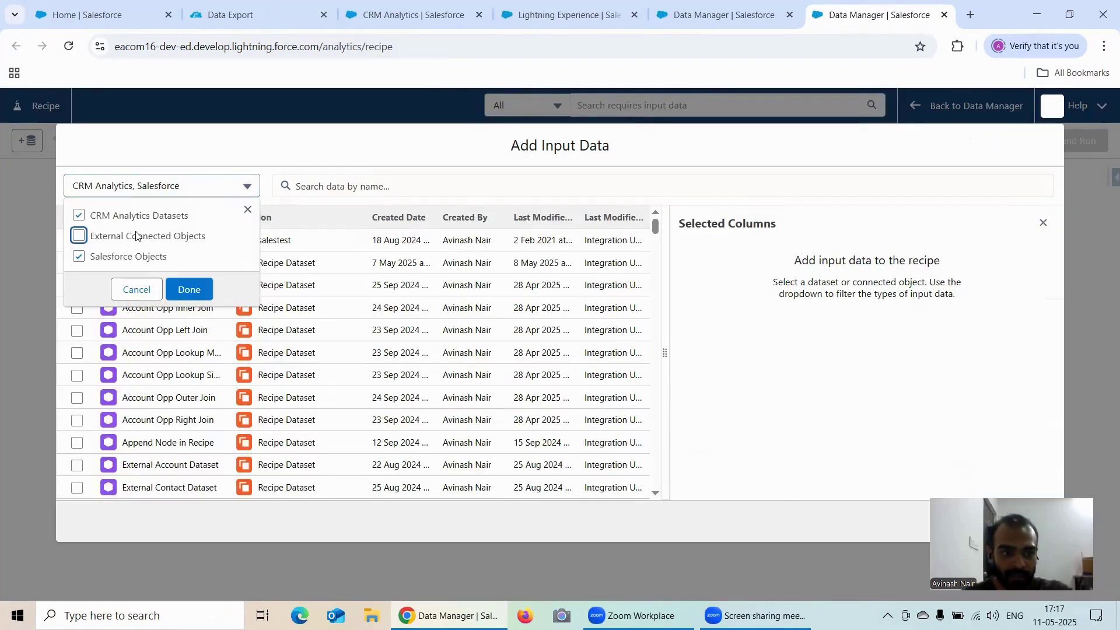
left_click(135, 217)
left_click(189, 290)
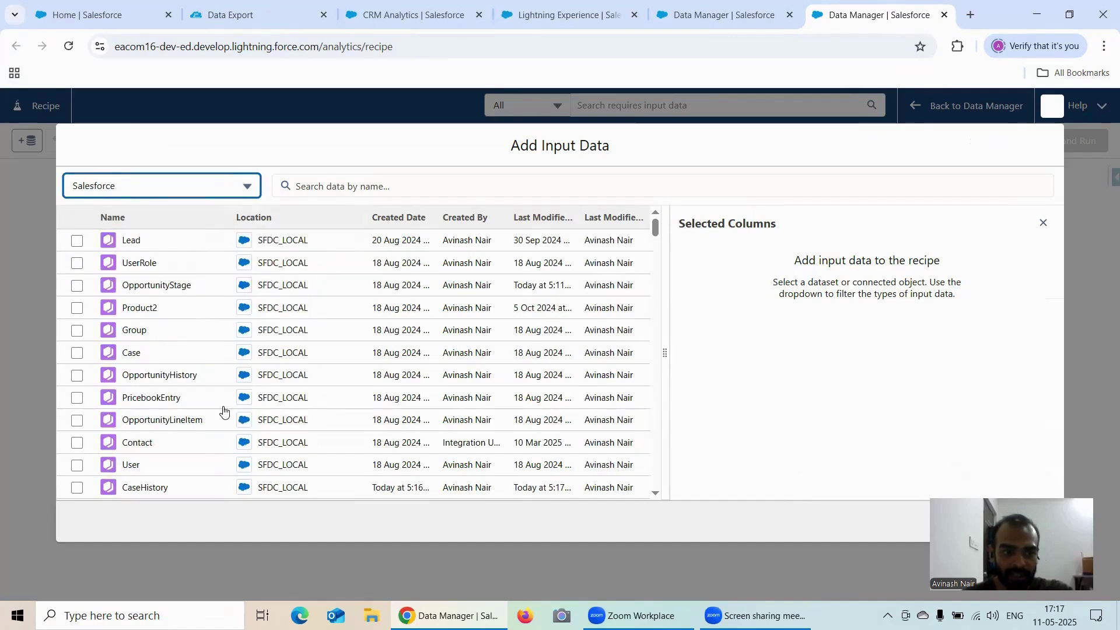
Step: Add the CaseHistory object from SFDC_LOCAL as recipe input with its Case History ID, Case ID, Created Date and Datatype columns
left_click(79, 492)
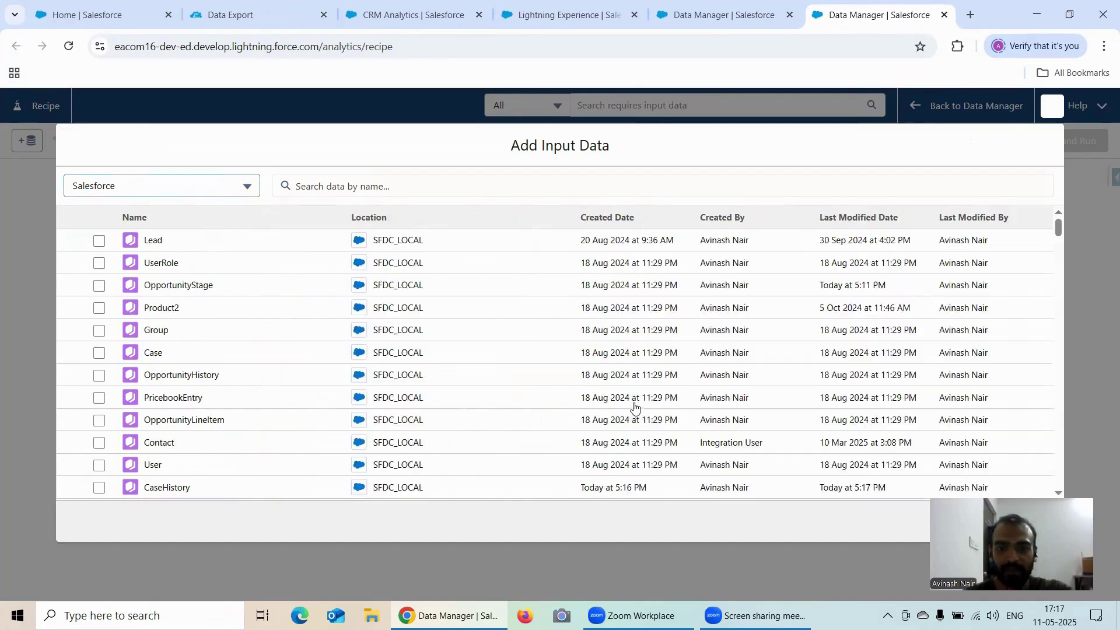
scroll(227, 461, "down", 1)
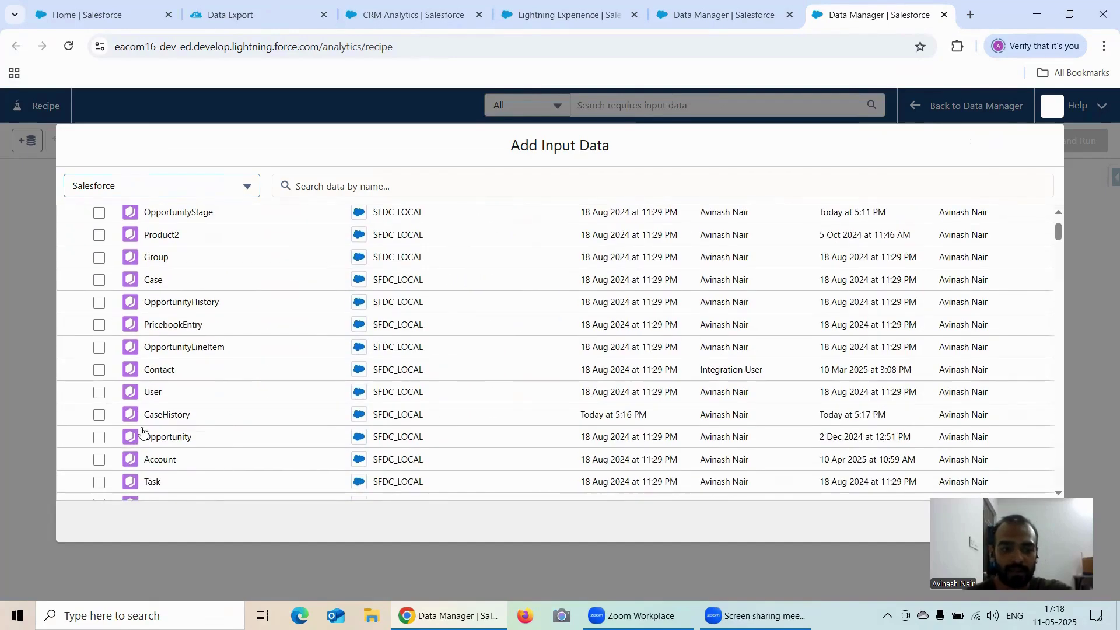
left_click(100, 416)
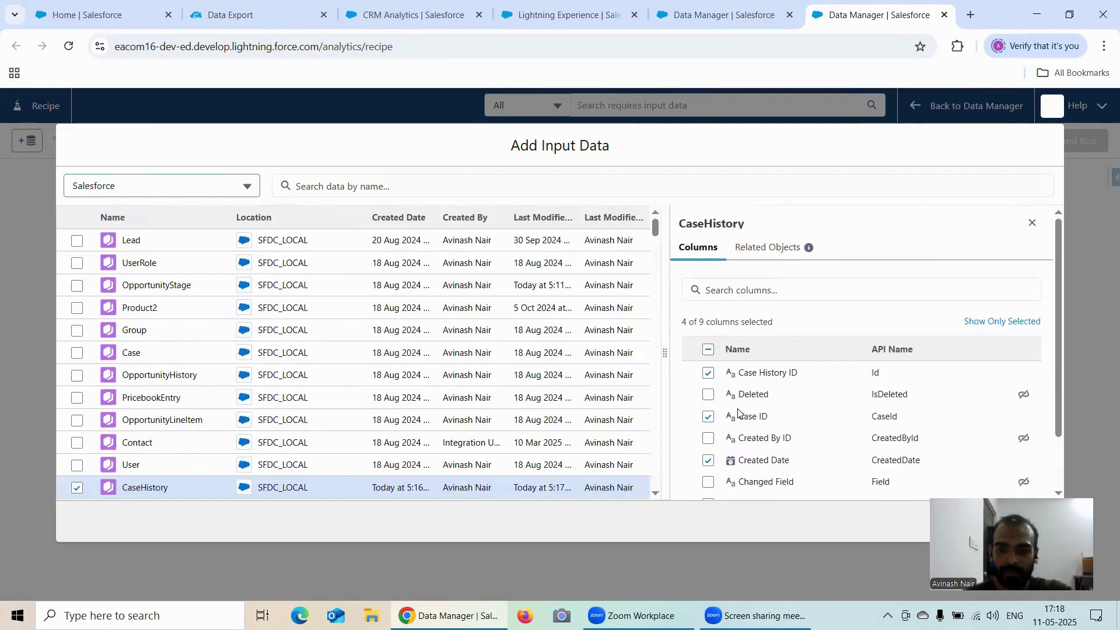
scroll(873, 409, "down", 2)
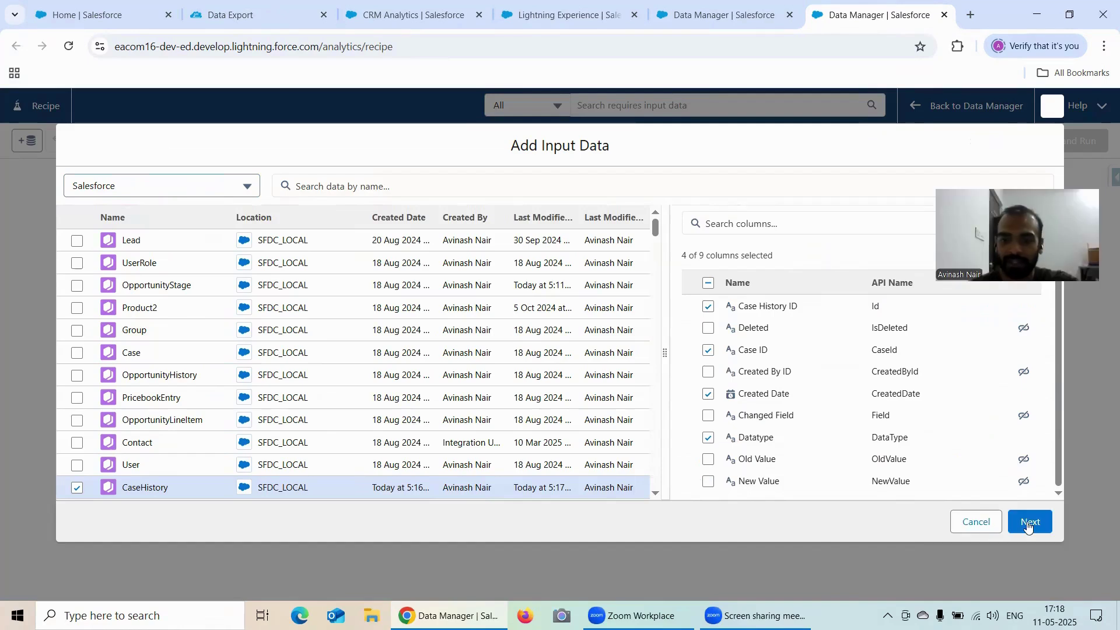
left_click(1028, 524)
Step: Add an Output node after the CaseHistory input and rename the node to CaseHistory Dataset
left_click(90, 225)
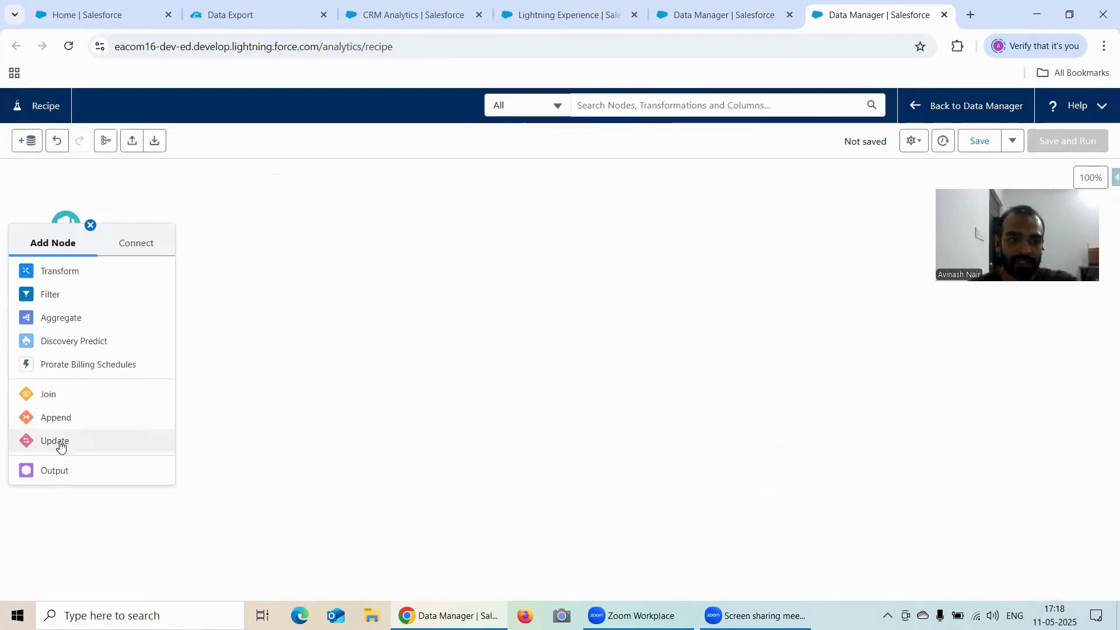
left_click(59, 472)
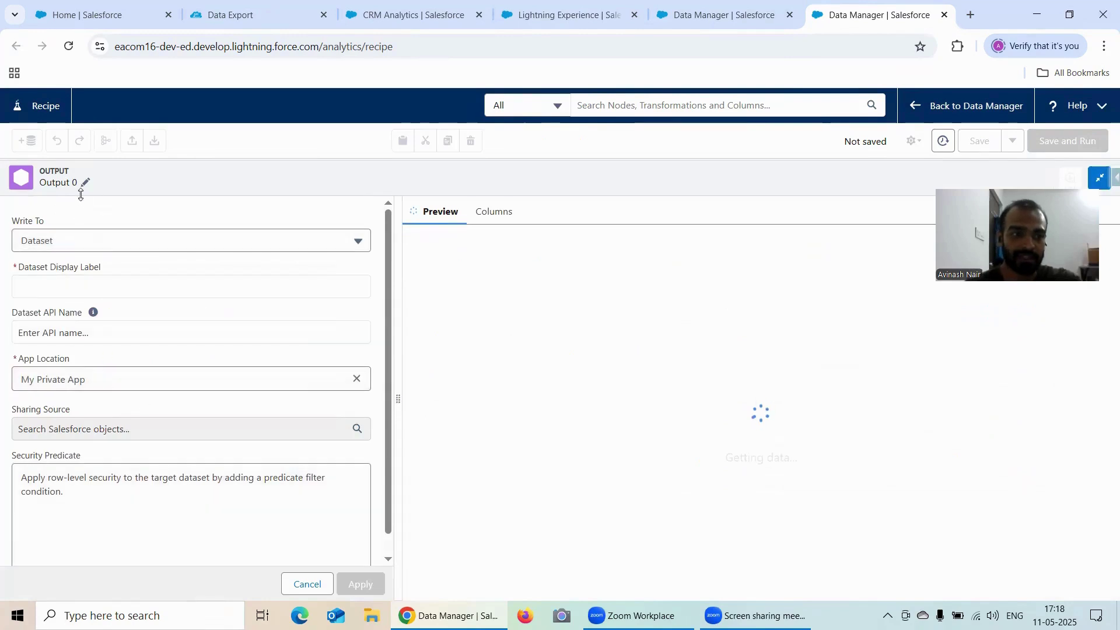
left_click(85, 182)
left_click(137, 236)
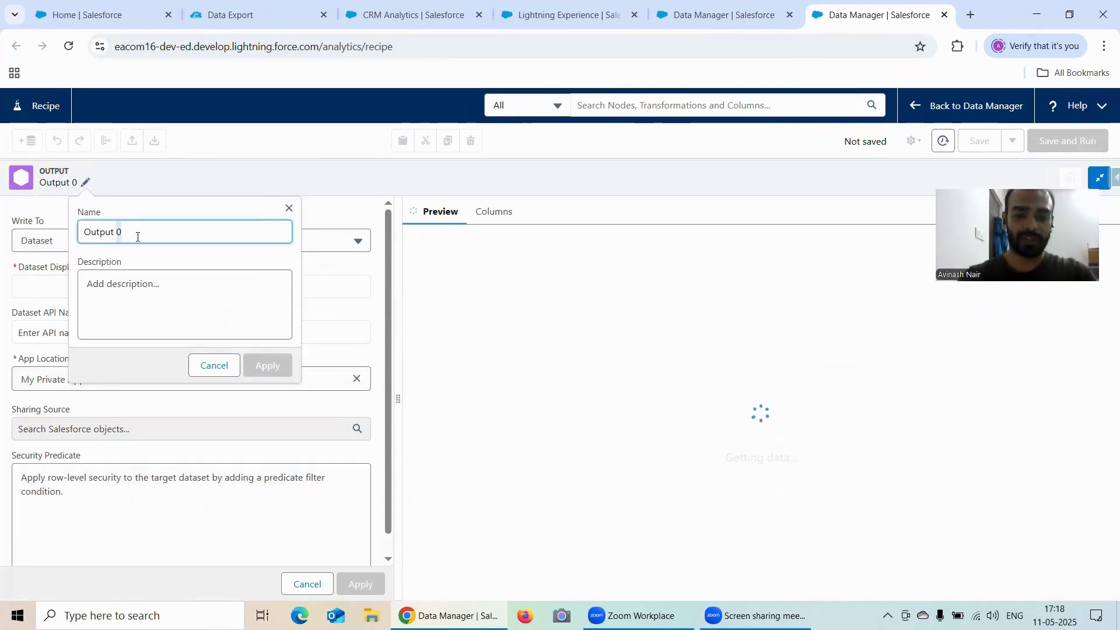
key("BackSpace")
key("BackSpace")
key("BackSpace")
key("BackSpace")
key("BackSpace")
key("BackSpace")
key("BackSpace")
key("BackSpace")
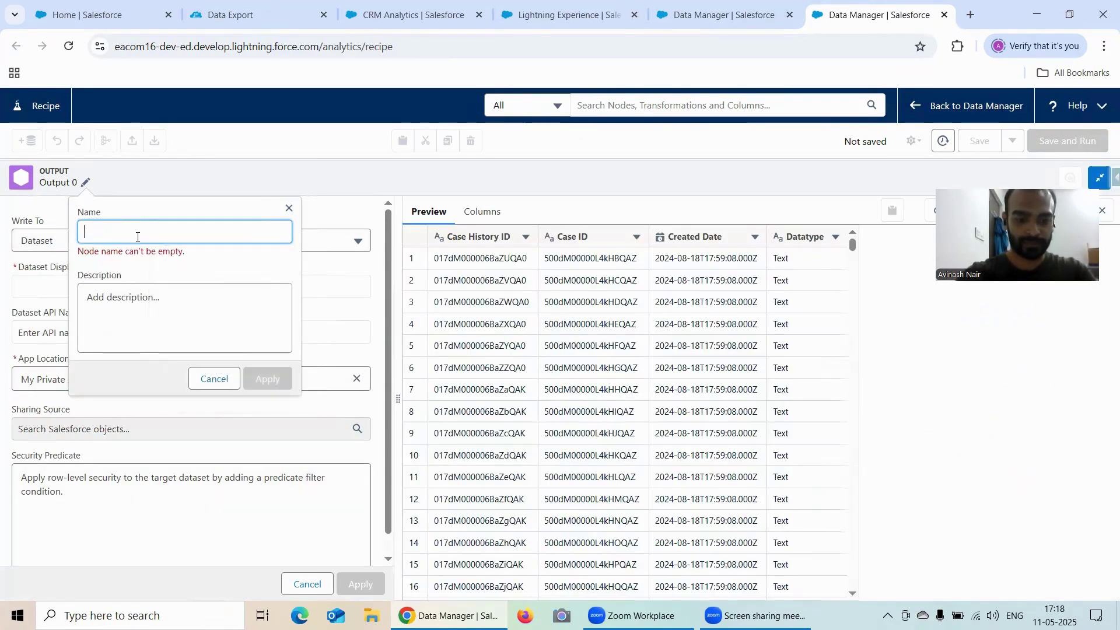
type("CaseHistory Dataset")
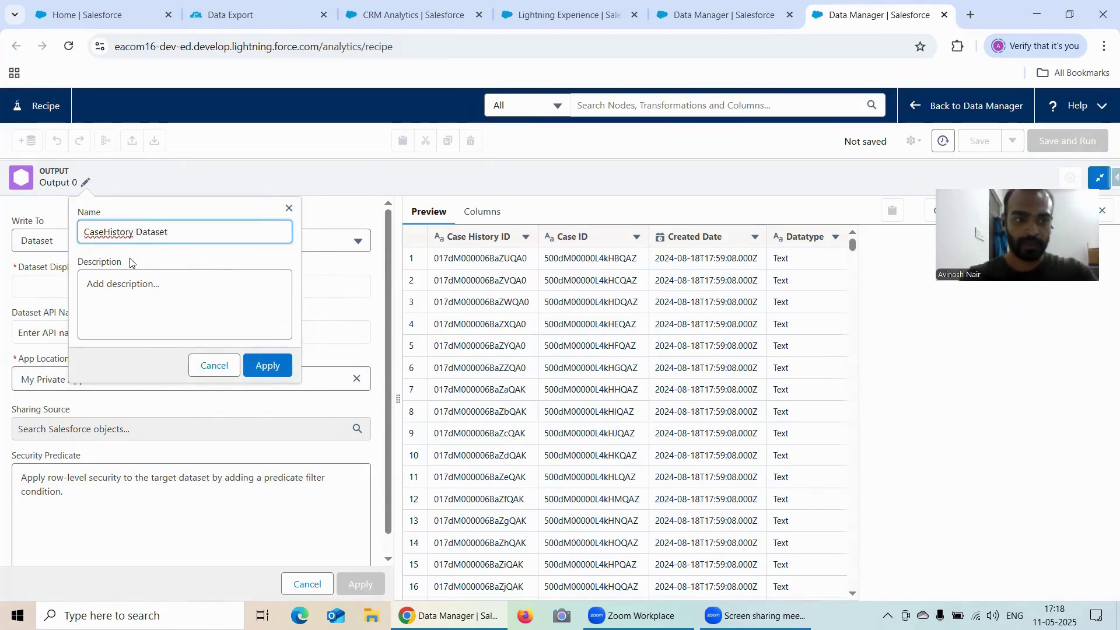
triple_click(169, 231)
key("ctrl+c")
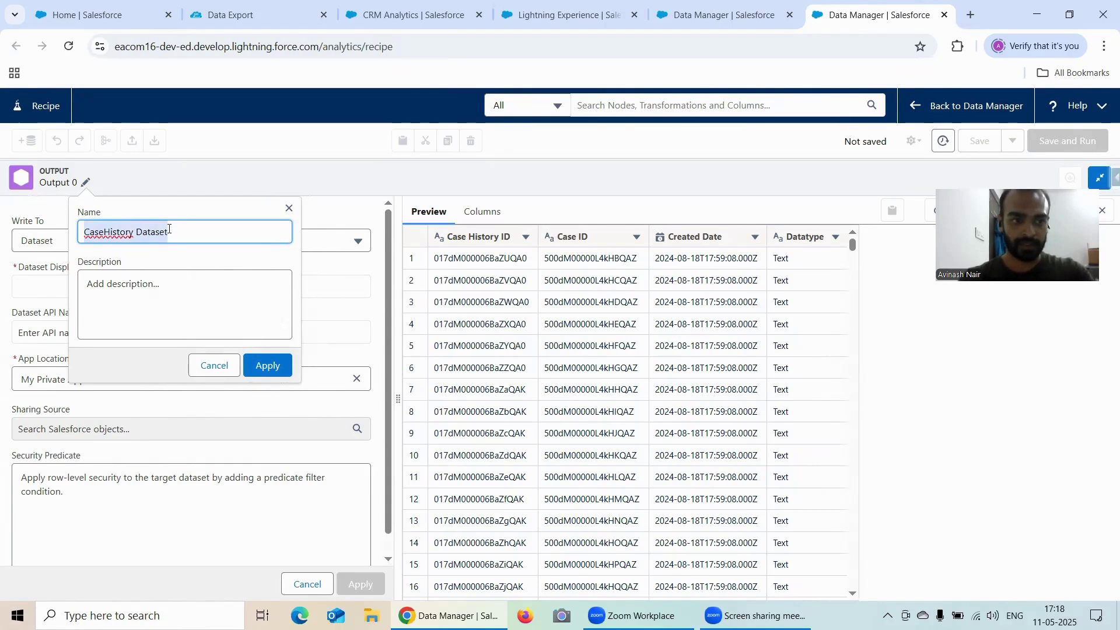
left_click(267, 365)
Step: Set the output's dataset display label to CaseHistory Dataset and its app location to Recipe Dataset, and apply the settings
left_click(74, 283)
key("ctrl+v")
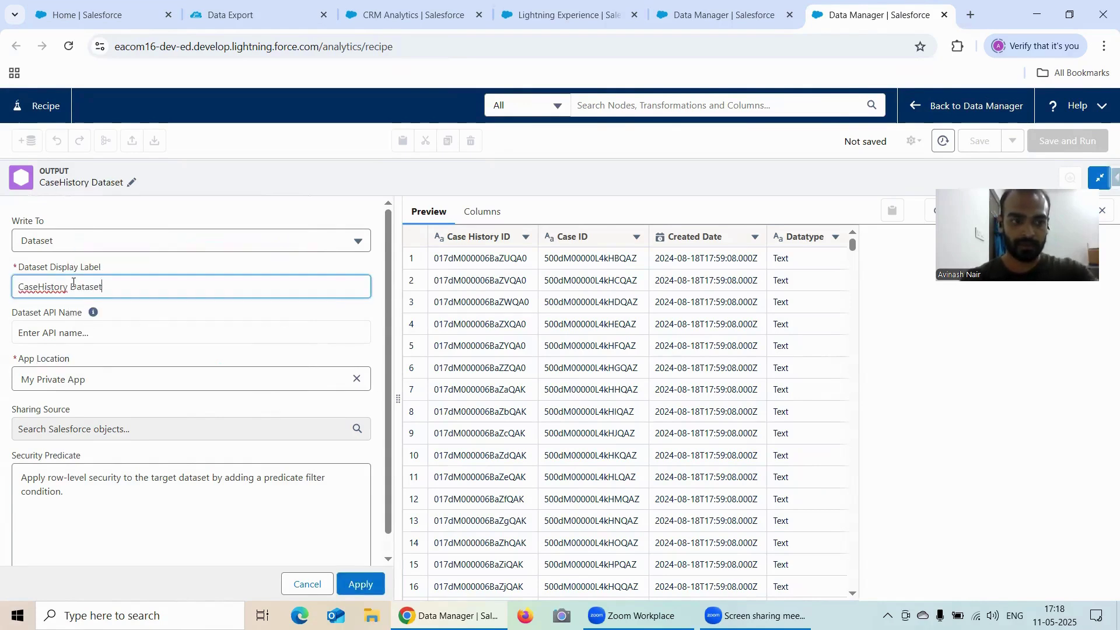
left_click(357, 379)
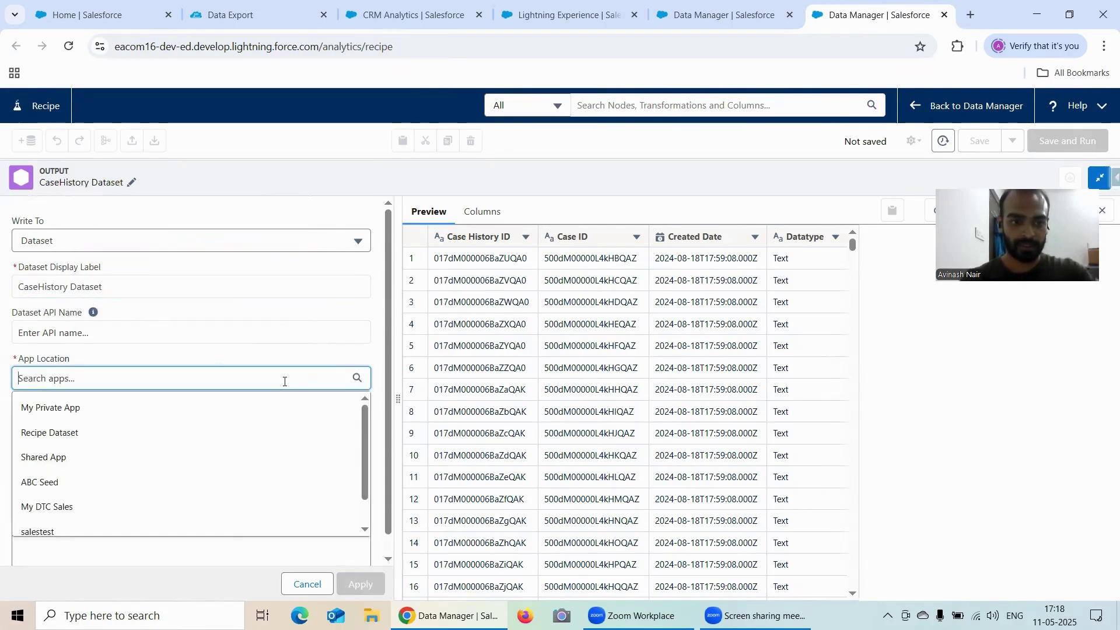
left_click(98, 432)
left_click(361, 584)
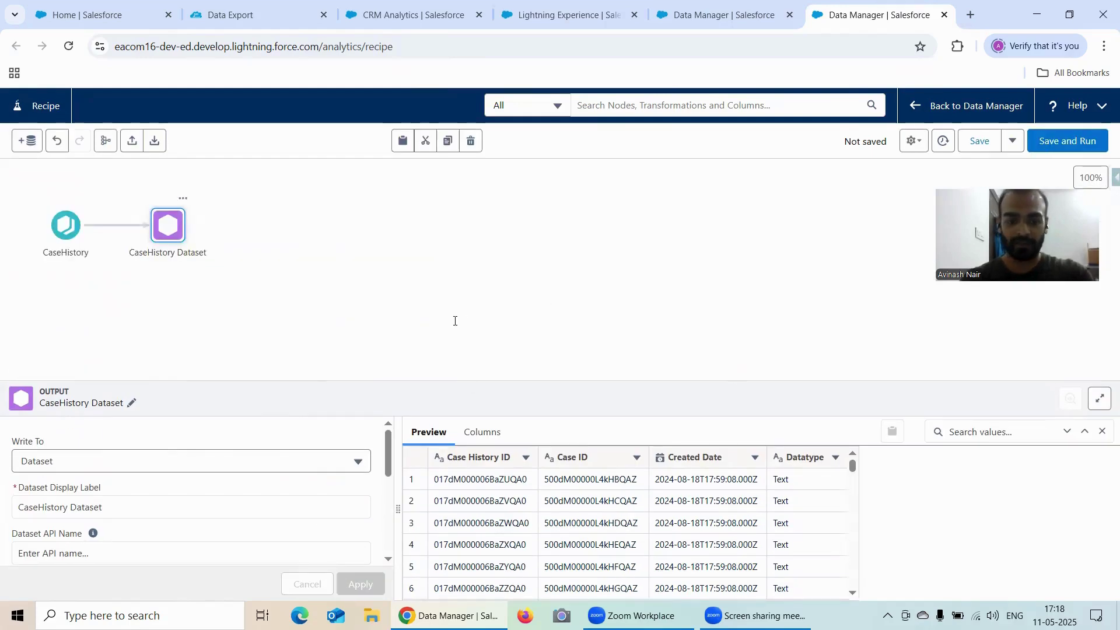
Step: Save the recipe as Free Session 22 after checking the names of the existing recipes
key("ctrl+s")
type("Free Sessio")
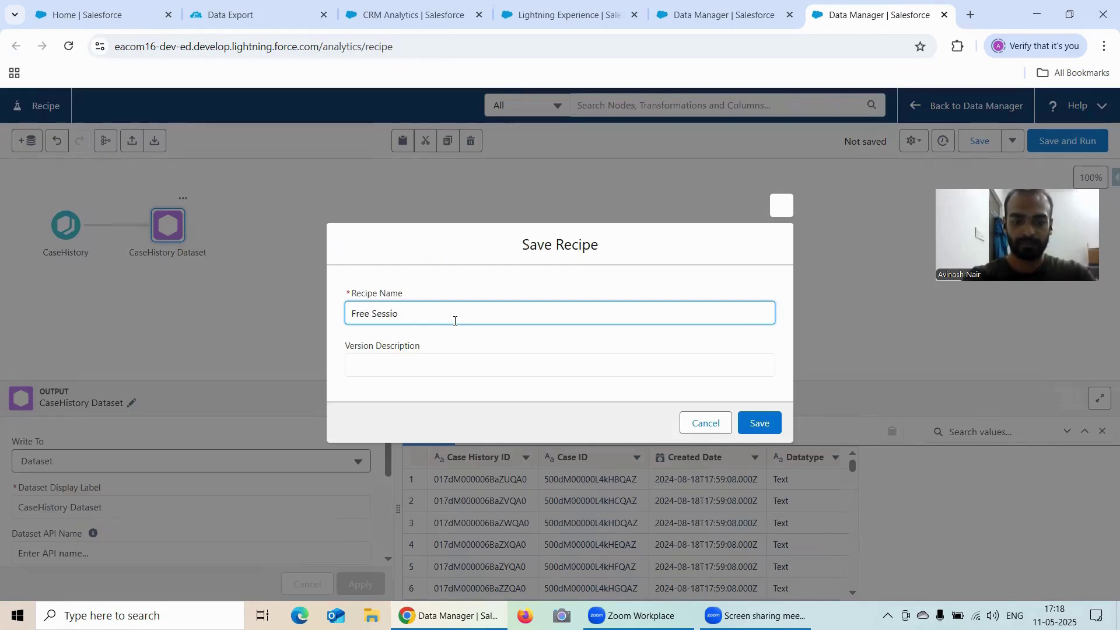
type("n 22")
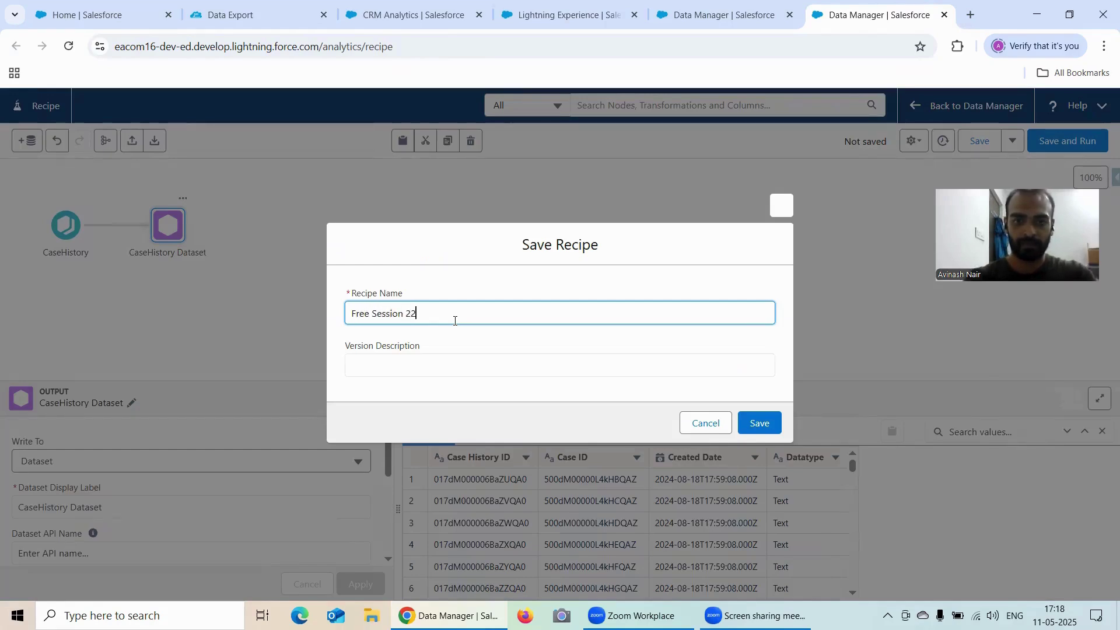
left_click(677, 16)
scroll(318, 400, "down", 6)
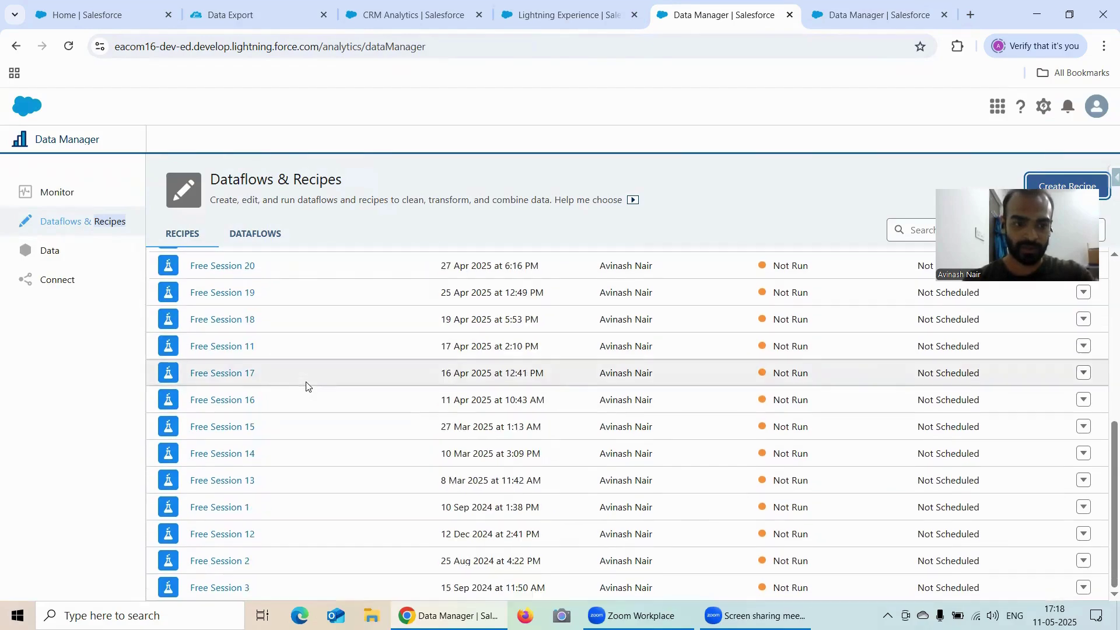
left_click(828, 16)
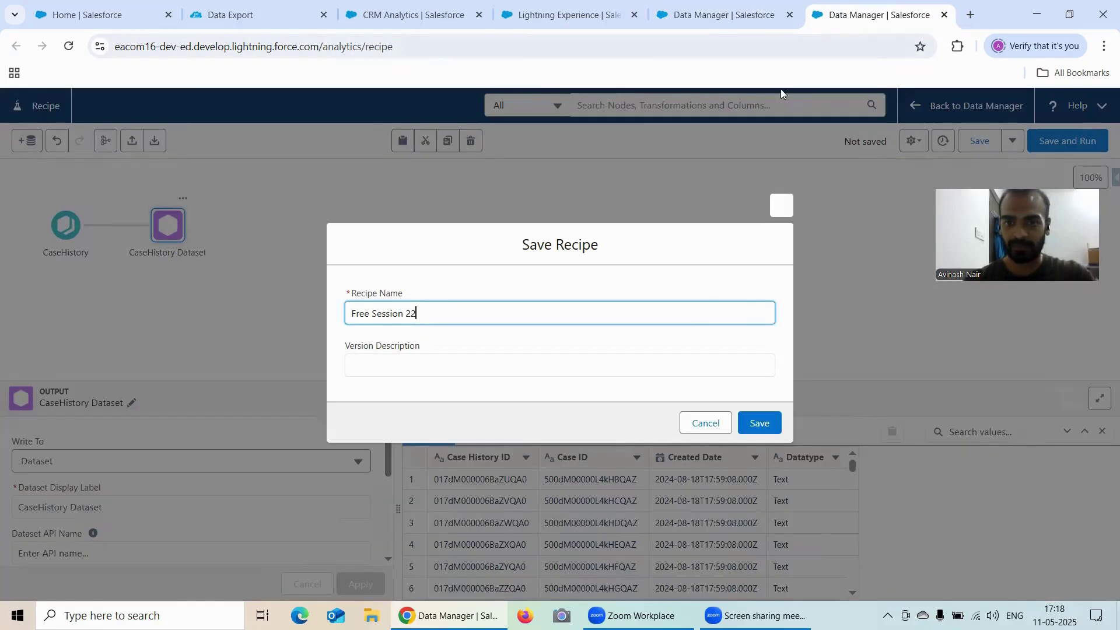
left_click(759, 426)
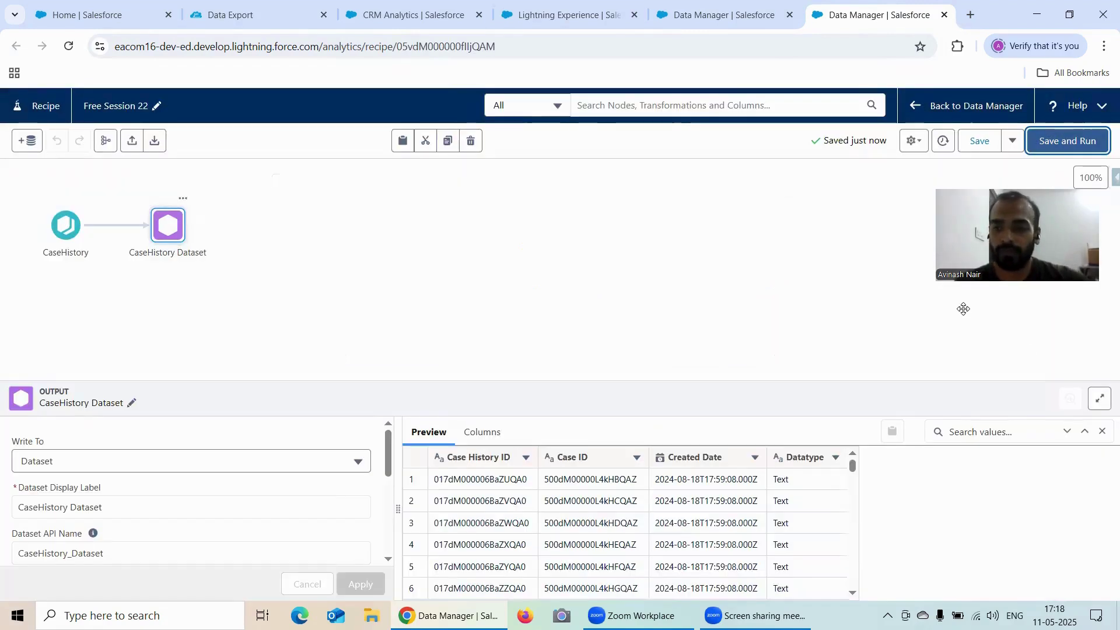
Step: Run the recipe and refresh the job monitor in Data Manager to follow its progress
left_click(1068, 141)
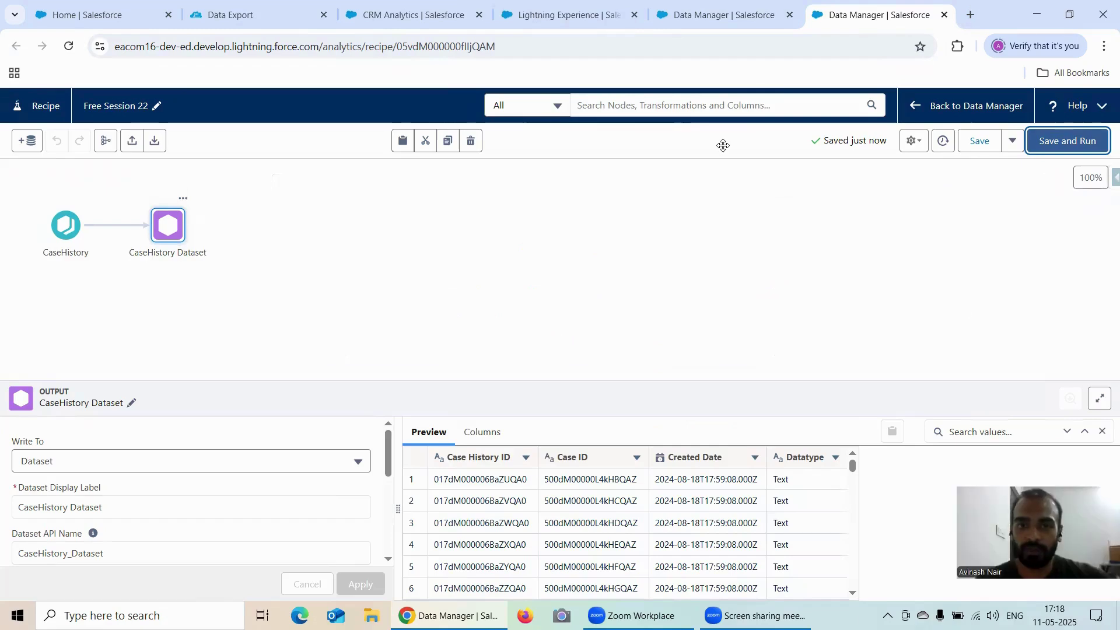
left_click(717, 14)
left_click(90, 195)
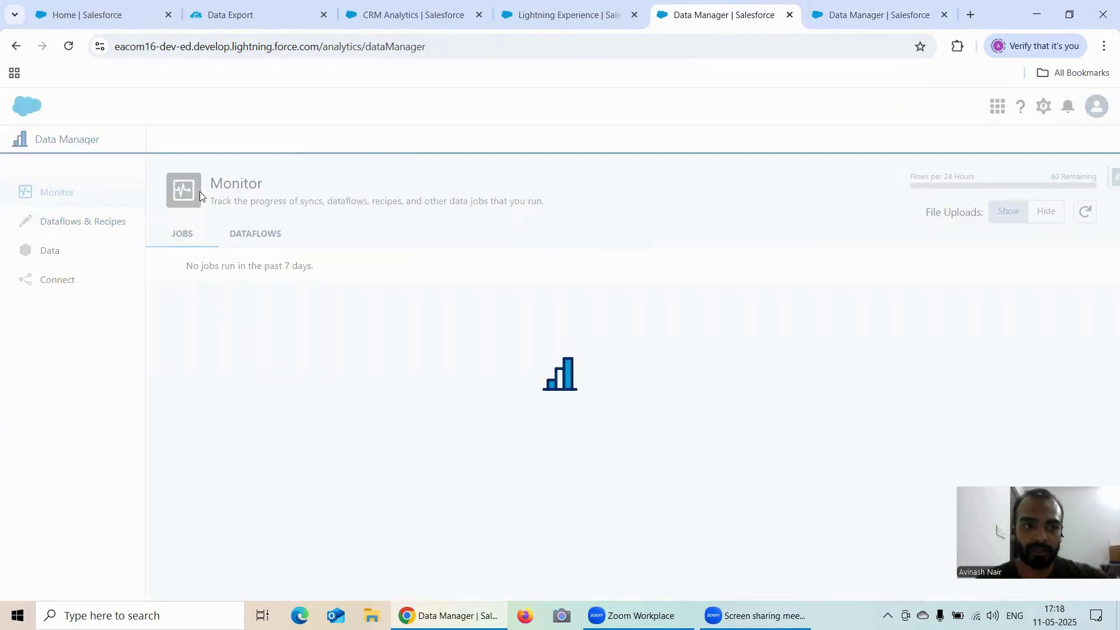
left_click(1087, 212)
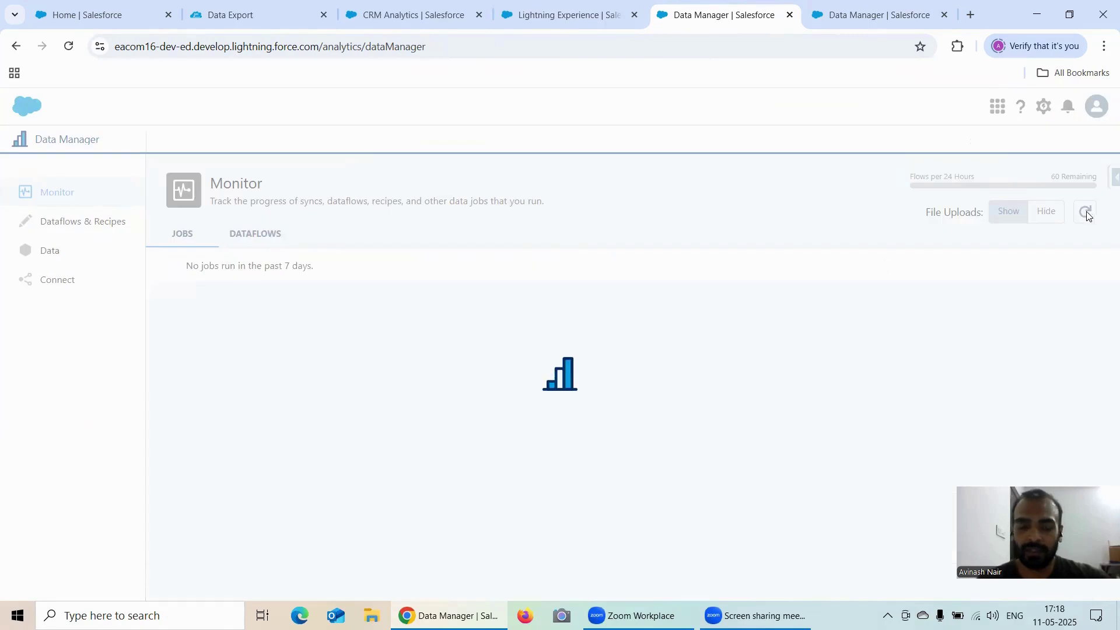
left_click(1086, 212)
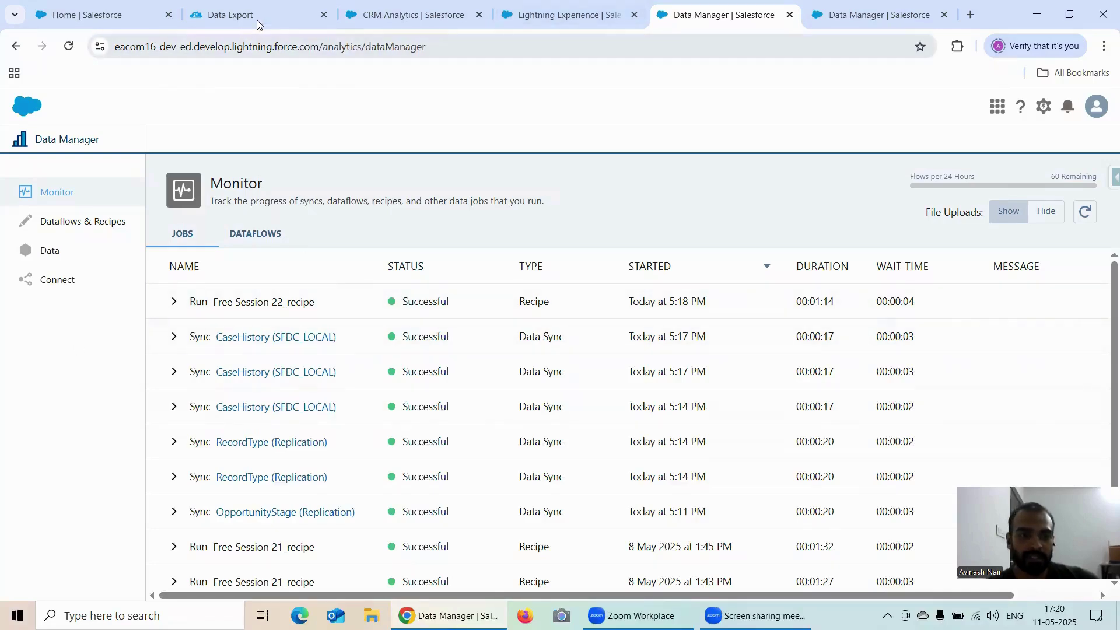
Step: Search Analytics Studio for CaseHistory, open CaseHistory Dataset, and compare its row count with the CaseHistory query in Data Export
left_click(402, 14)
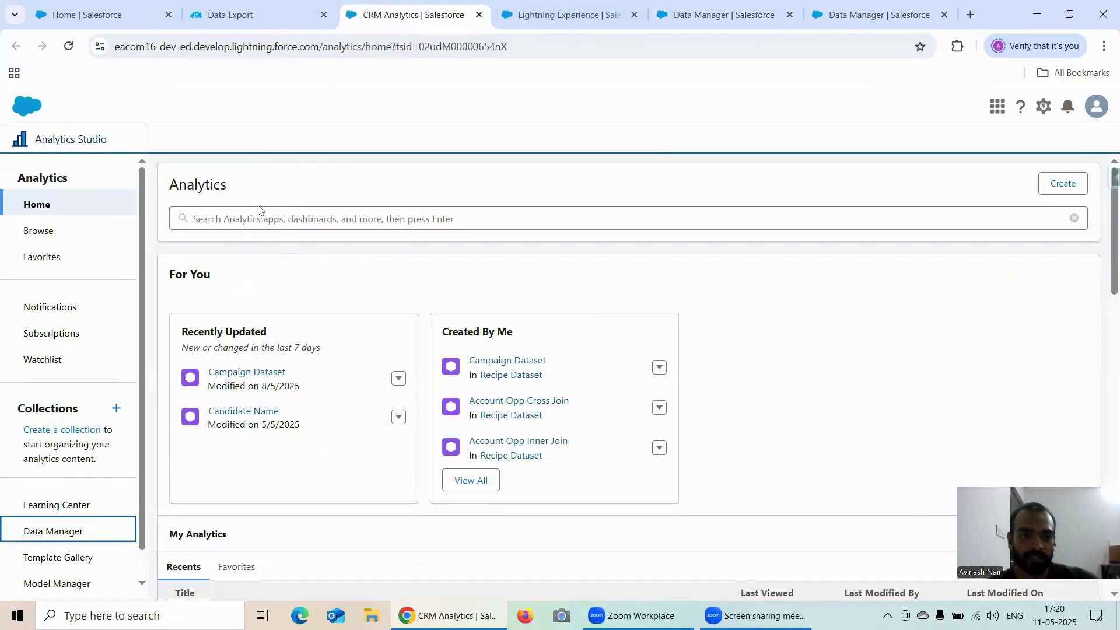
left_click(262, 215)
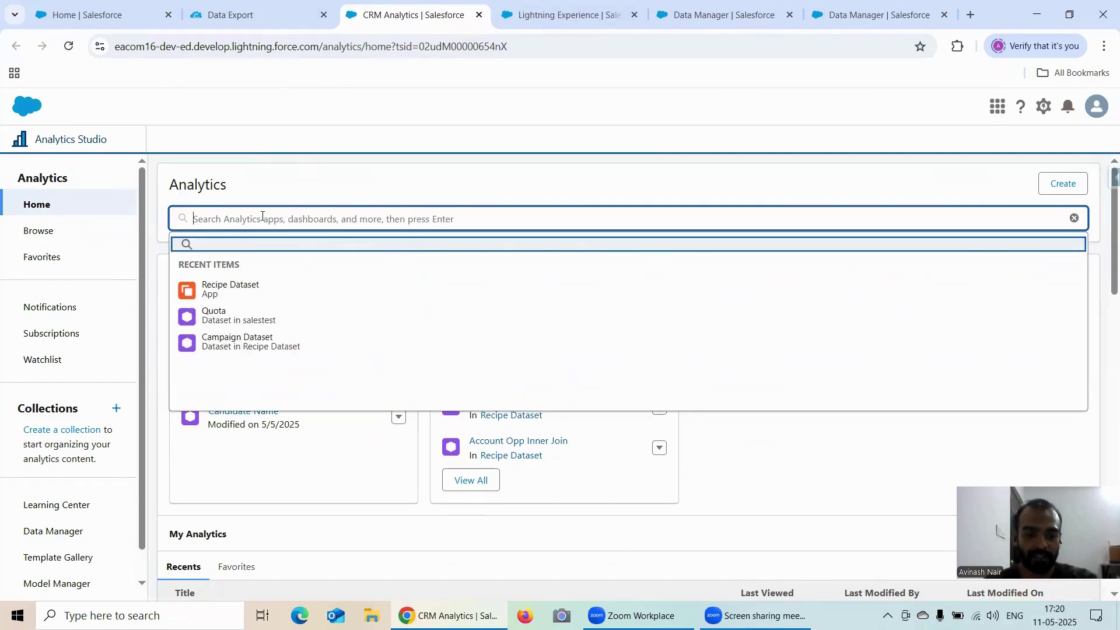
type("cas")
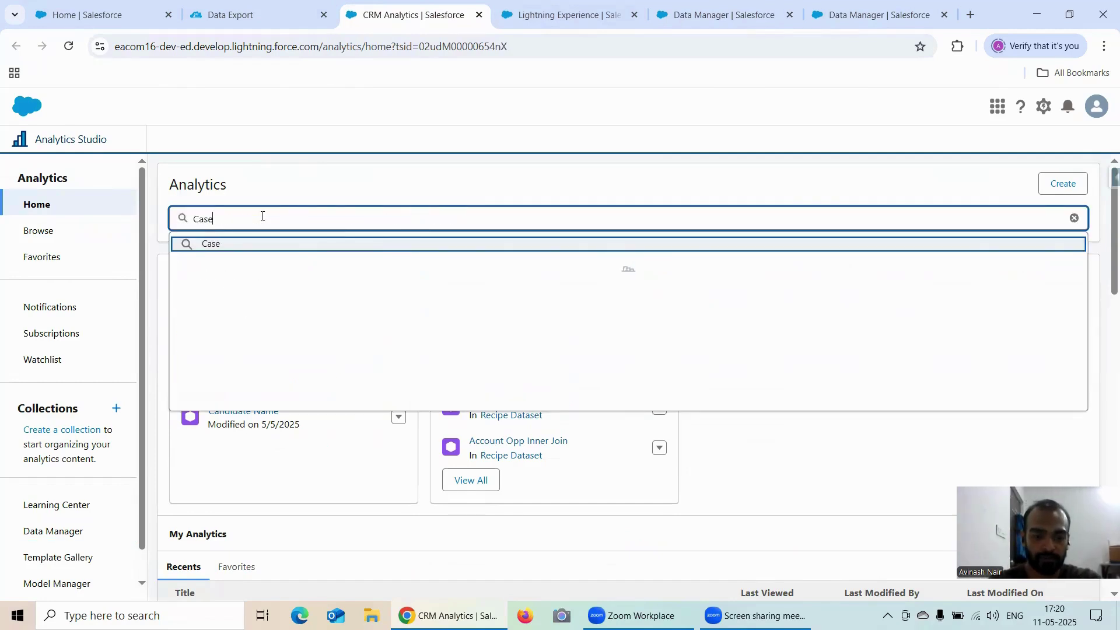
type("eHistory")
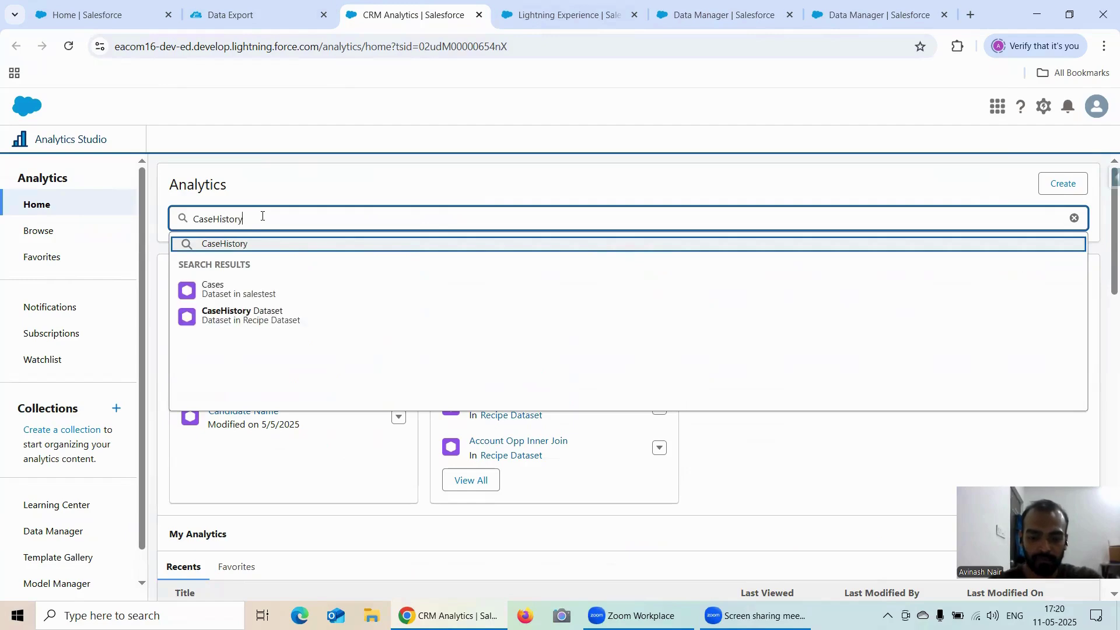
key("Return")
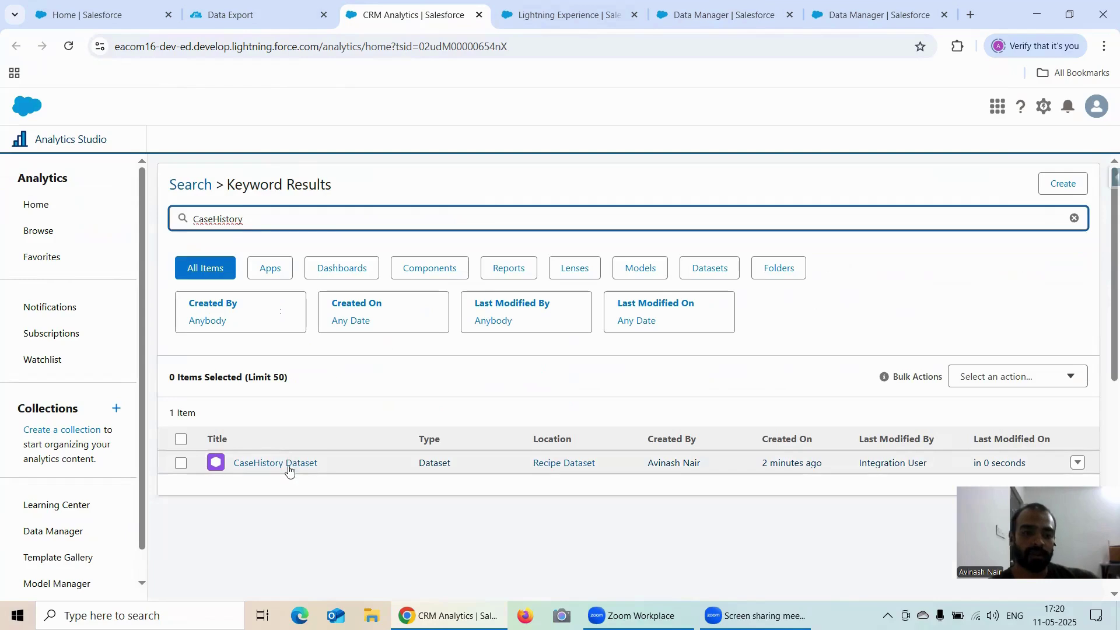
left_click(281, 464)
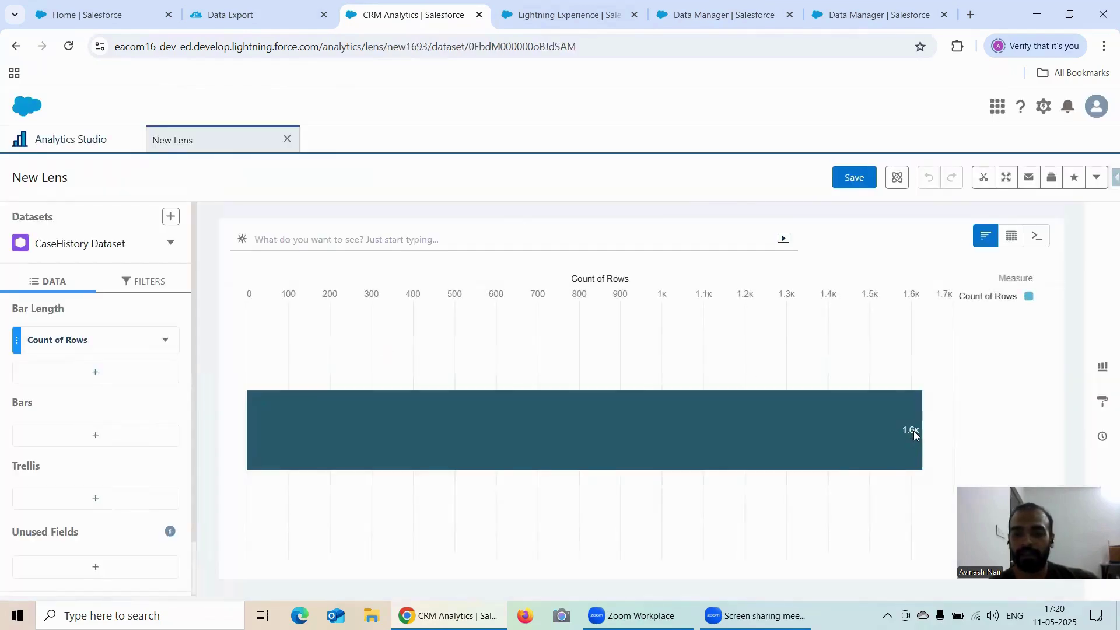
mouse_move(913, 435)
left_click(250, 14)
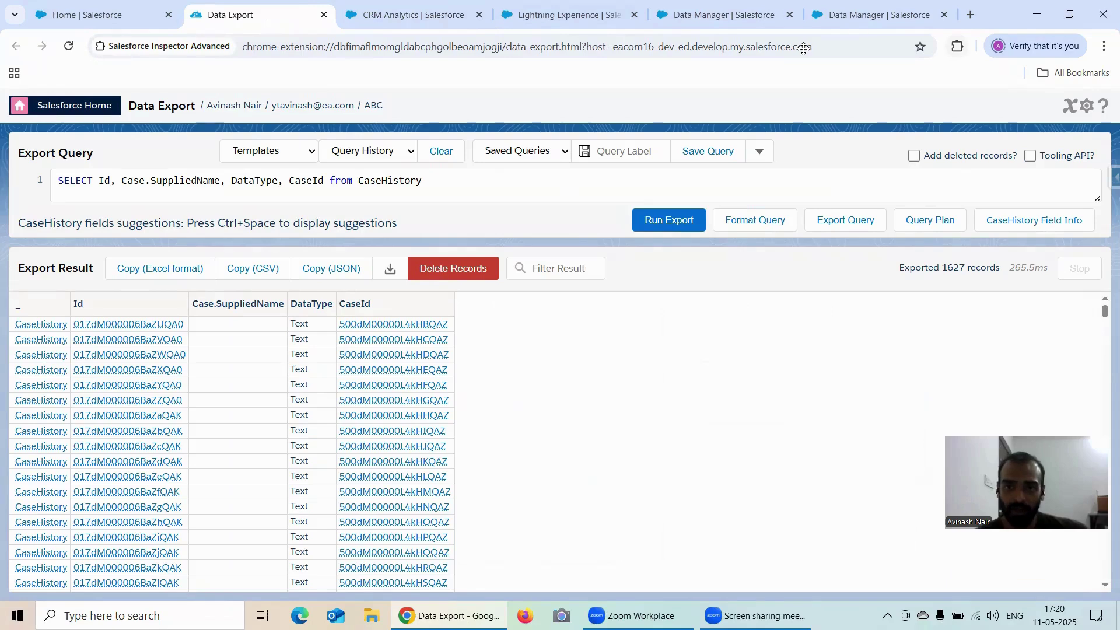
Step: Disconnect the CaseHistory object from the SFDC_LOCAL connection in Data Manager
left_click(875, 14)
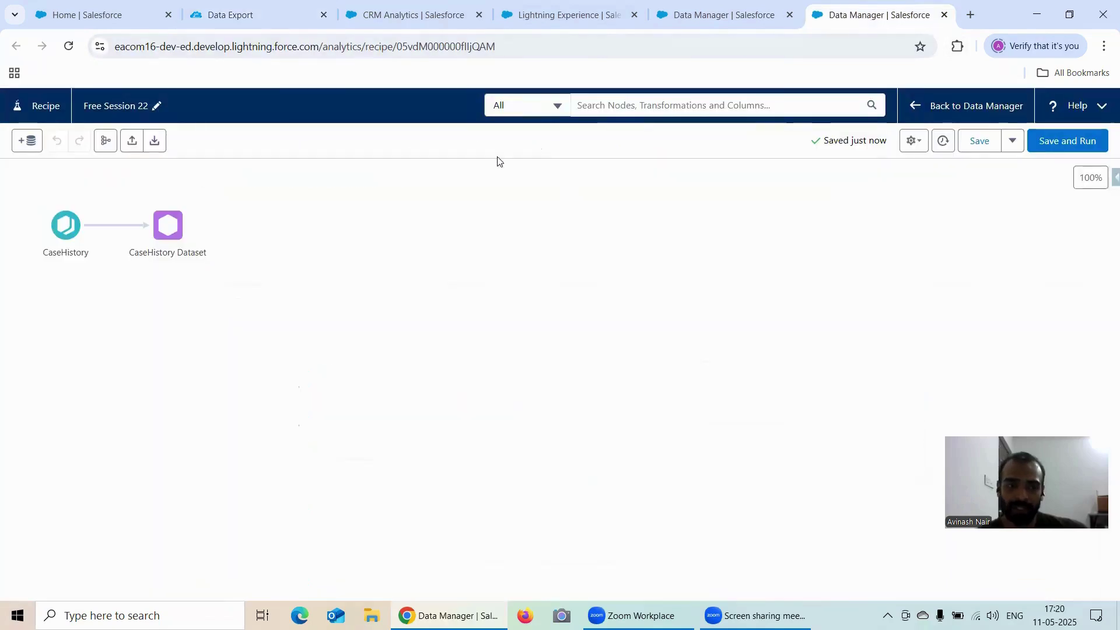
left_click(722, 18)
left_click(87, 290)
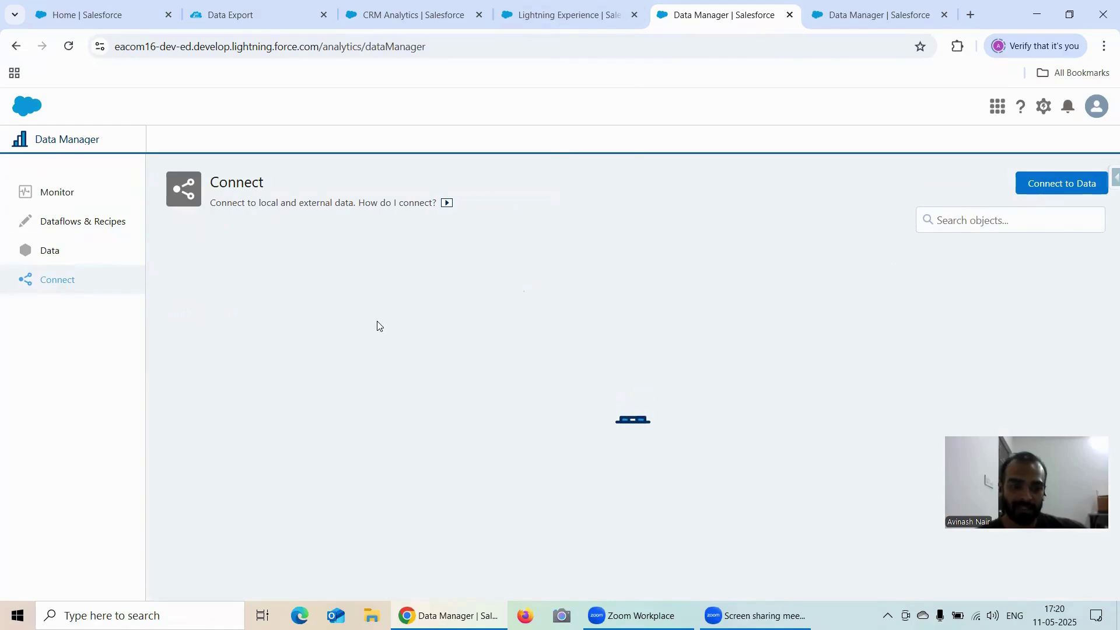
scroll(590, 320, "down", 1)
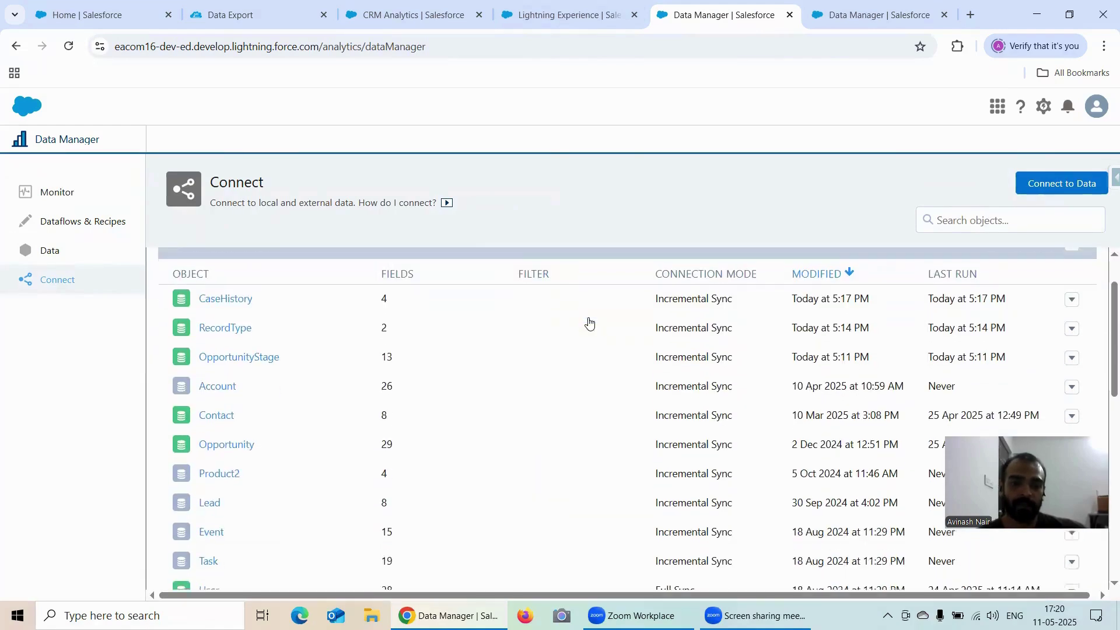
left_click(1073, 292)
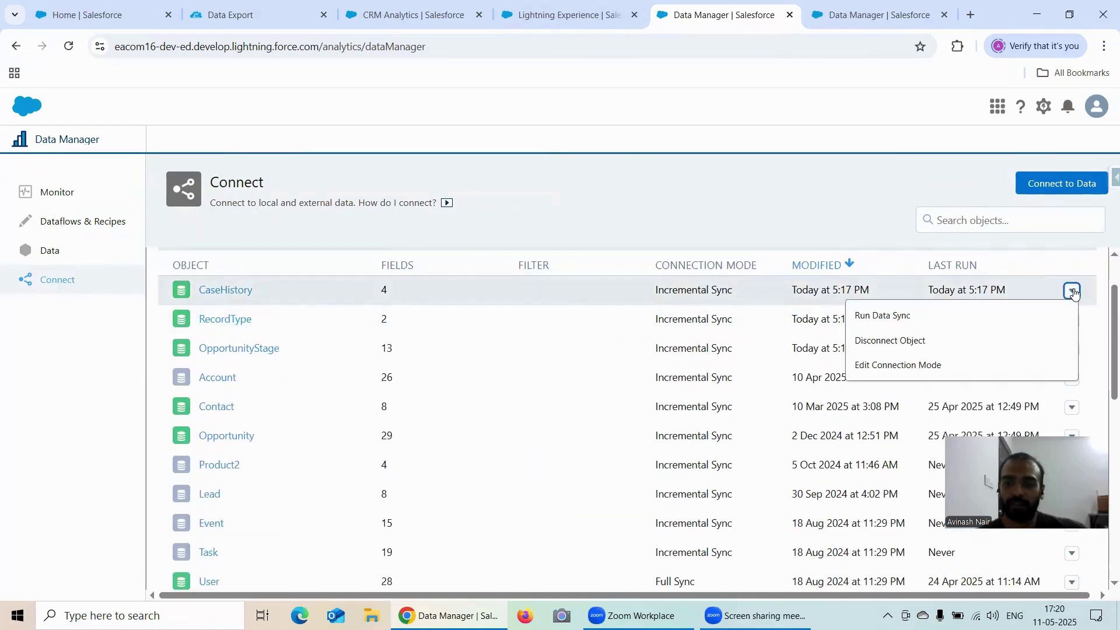
left_click(884, 342)
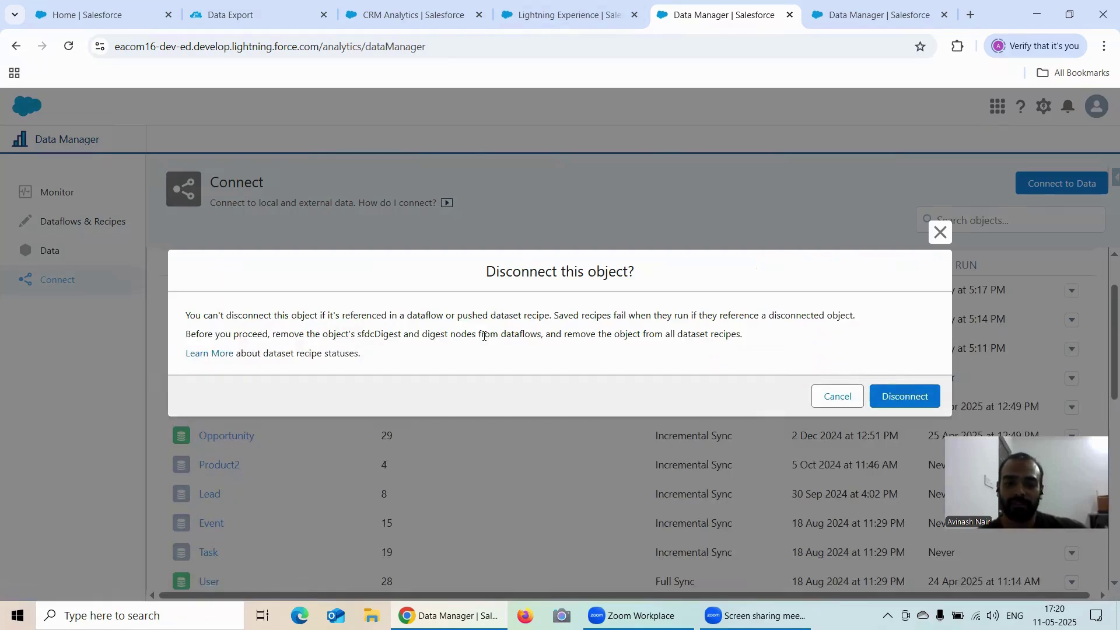
left_click(919, 397)
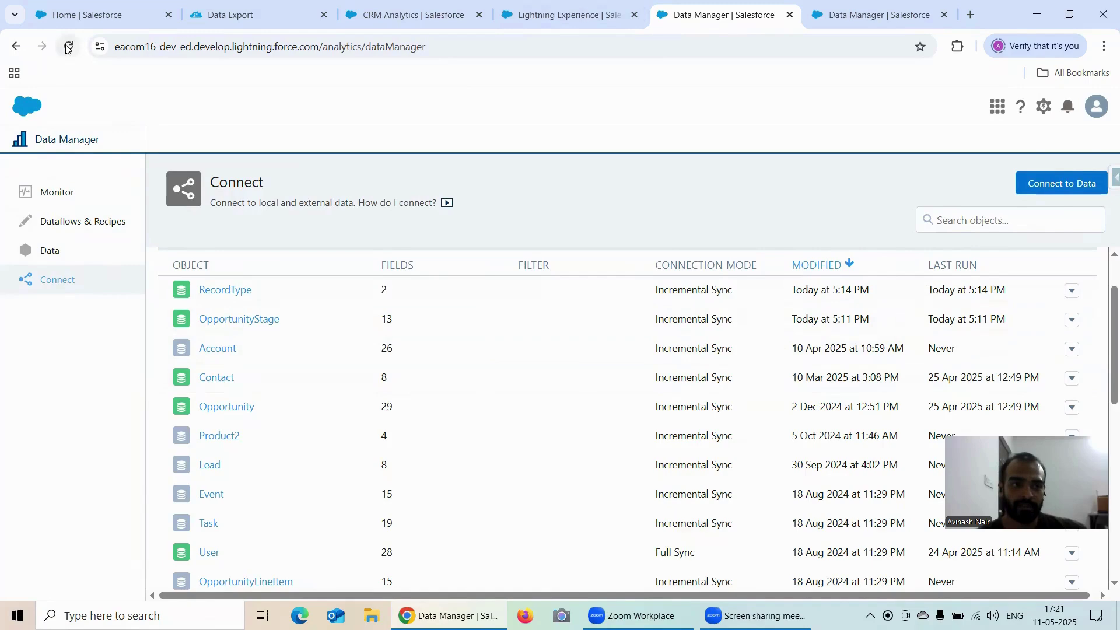
Step: Refresh the job monitor and look through the objects remaining under the SFDC_LOCAL connection
left_click(54, 192)
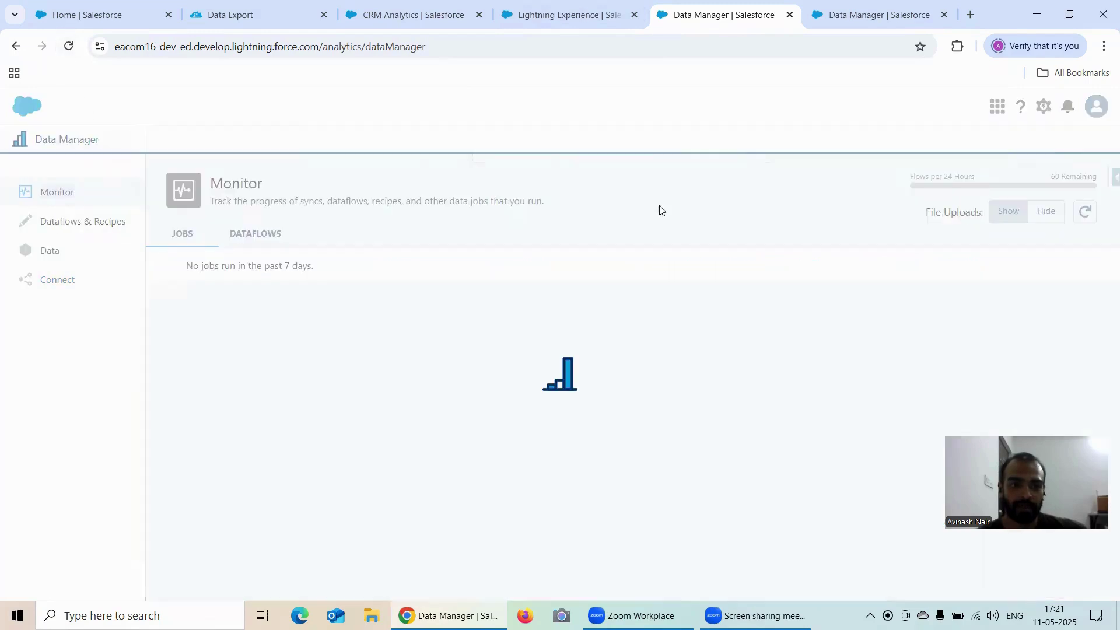
left_click(1085, 213)
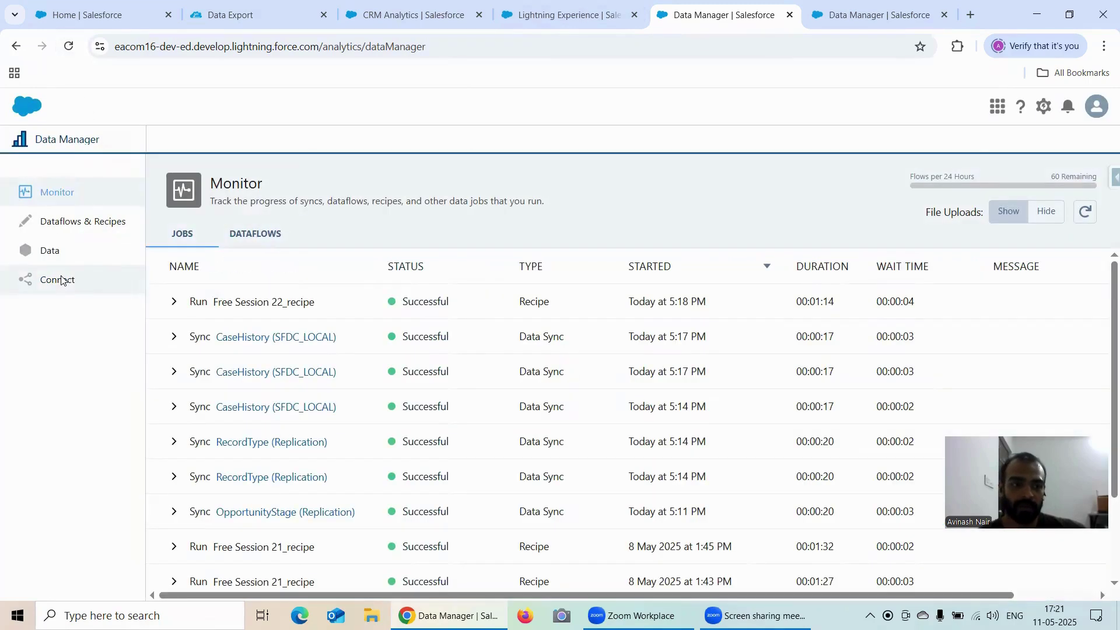
left_click(73, 279)
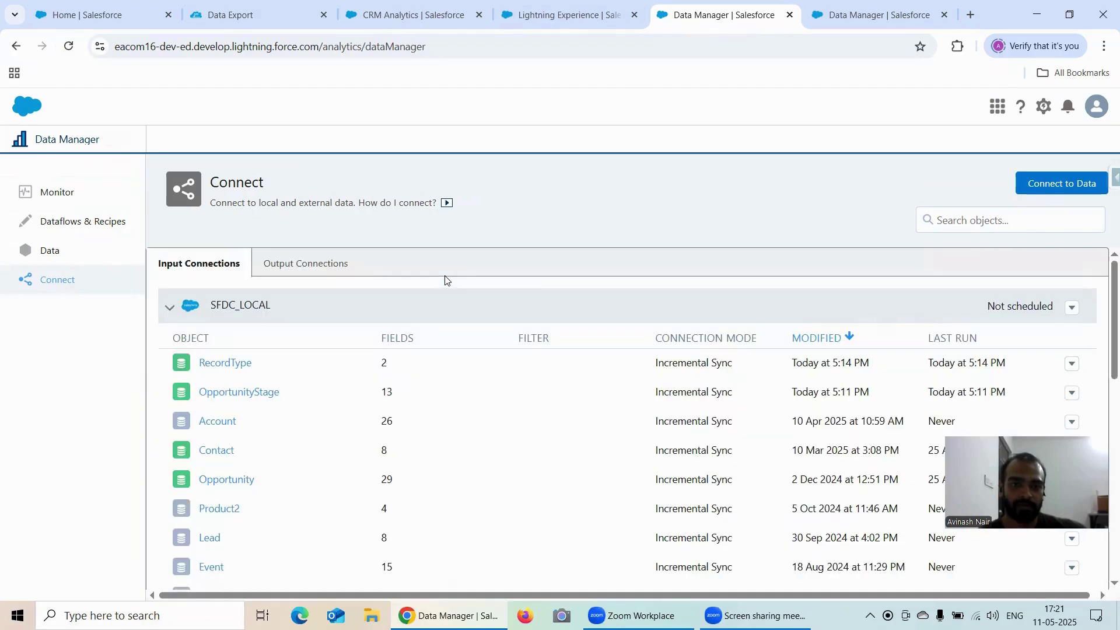
scroll(371, 343, "down", 6)
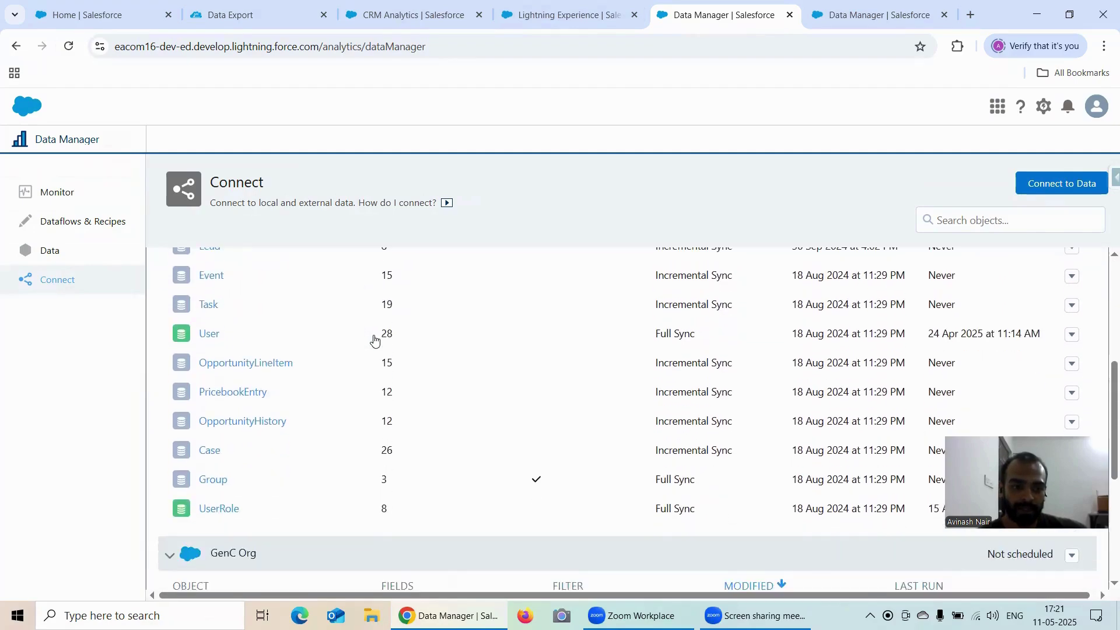
Step: Switch to the Free Session 22 recipe, then save and run it again
scroll(376, 341, "up", 3)
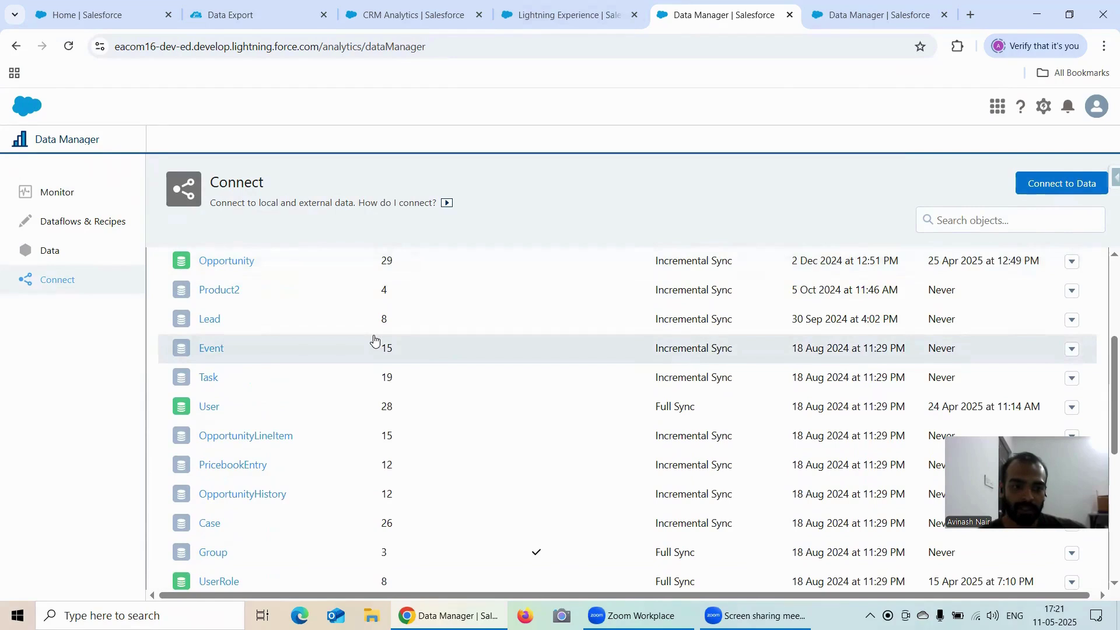
scroll(375, 340, "up", 5)
left_click(892, 10)
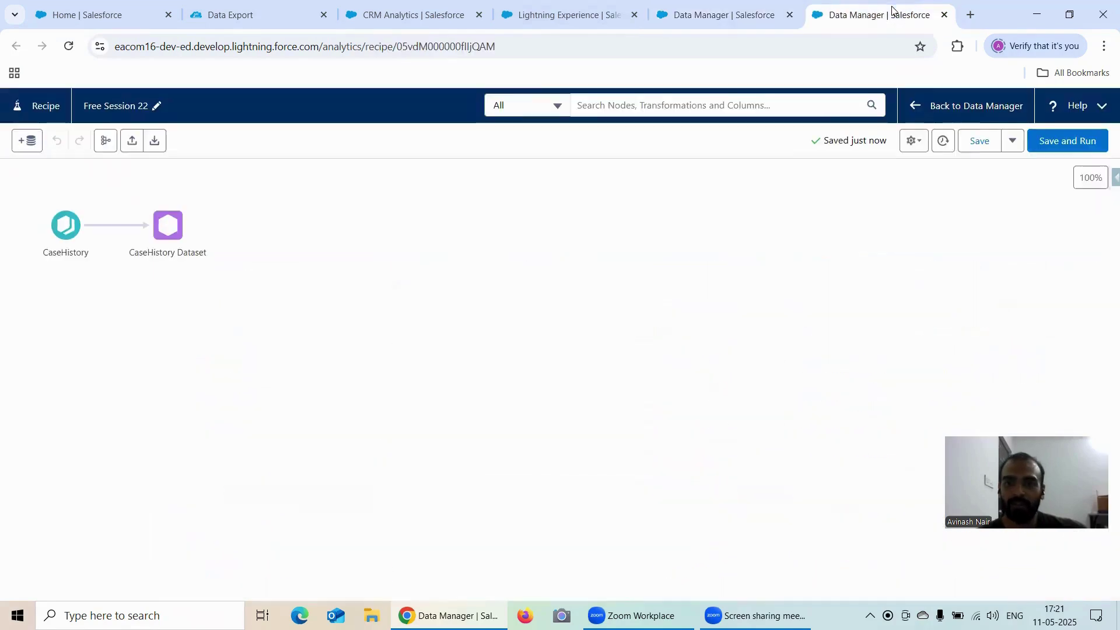
left_click(1063, 147)
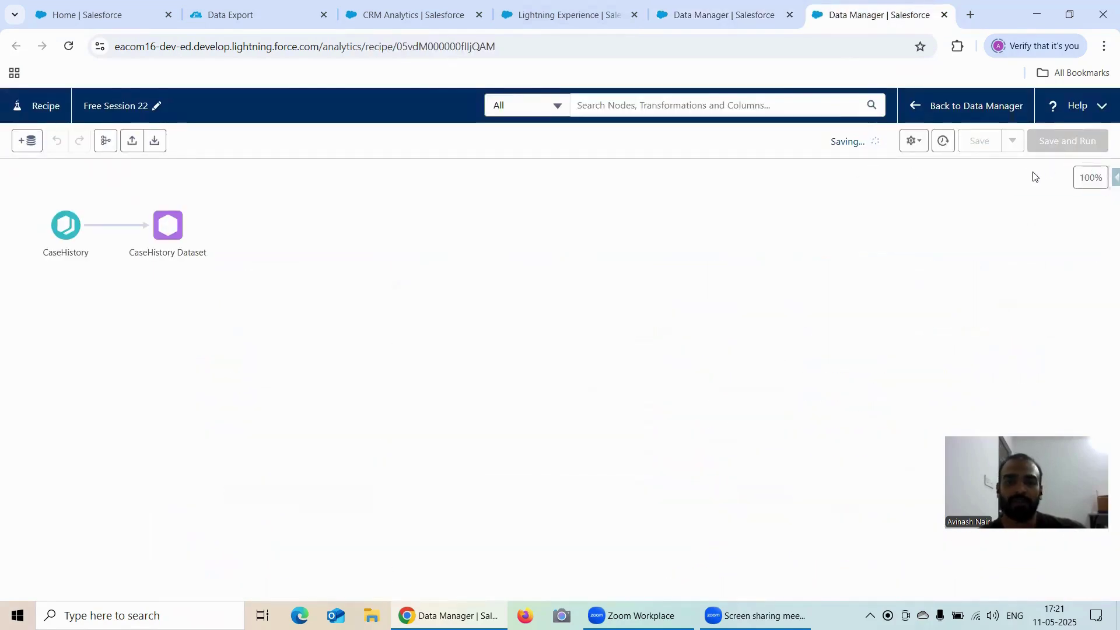
Step: Refresh the job monitor in Data Manager and reload the Free Session 22 recipe page
left_click(705, 18)
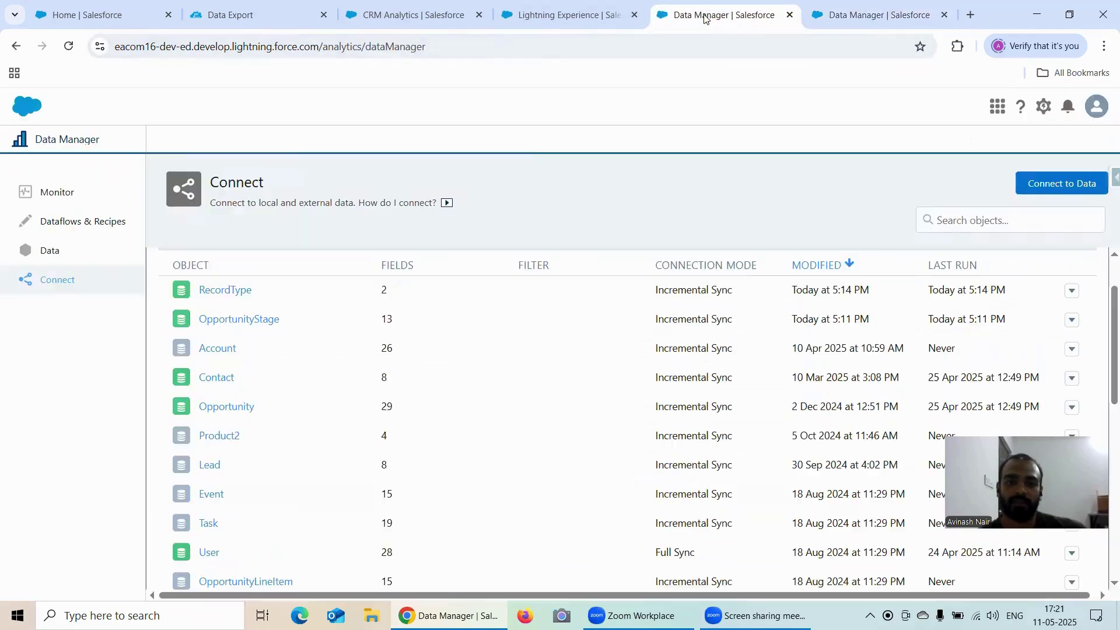
left_click(65, 192)
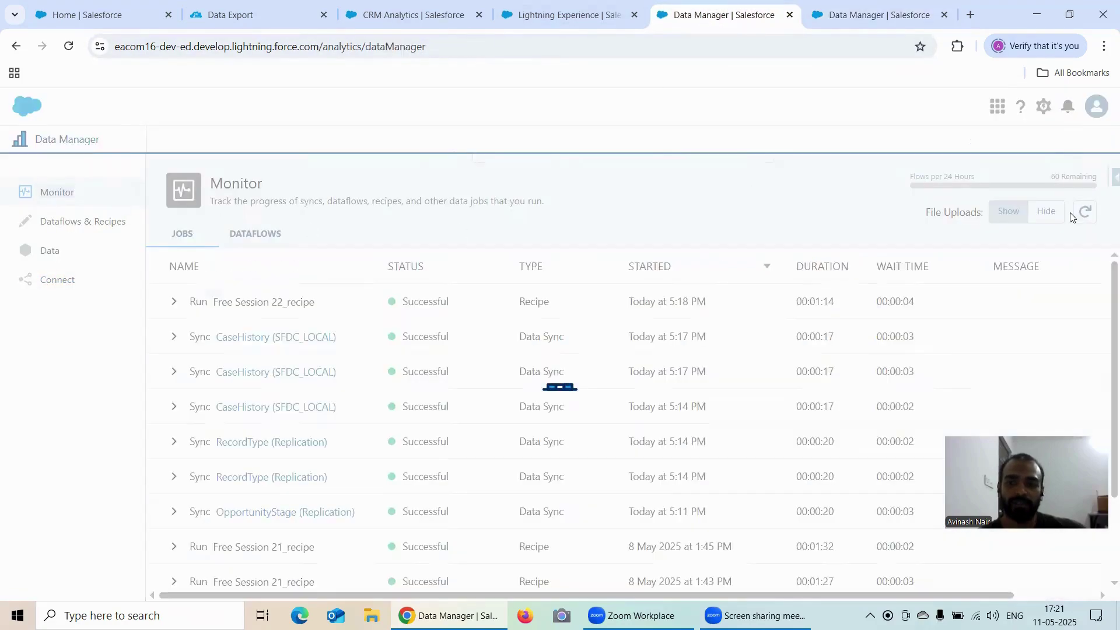
left_click(1085, 212)
left_click(878, 14)
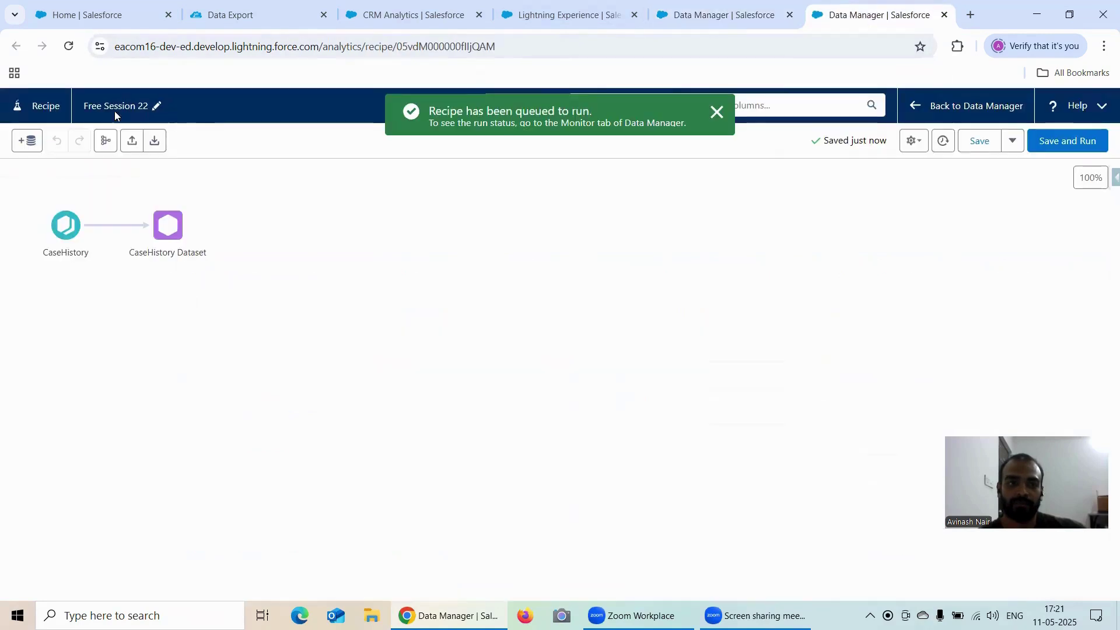
key("F5")
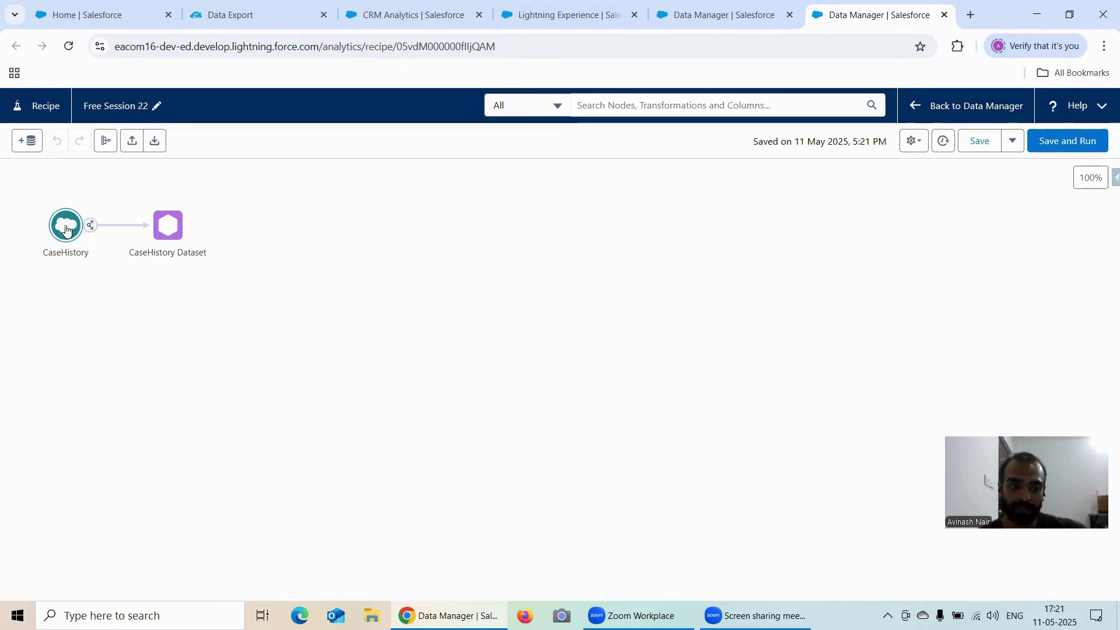
Step: Look through the existing dataflows in Data Manager and create a new dataflow named Free Session 16
left_click(725, 18)
left_click(93, 225)
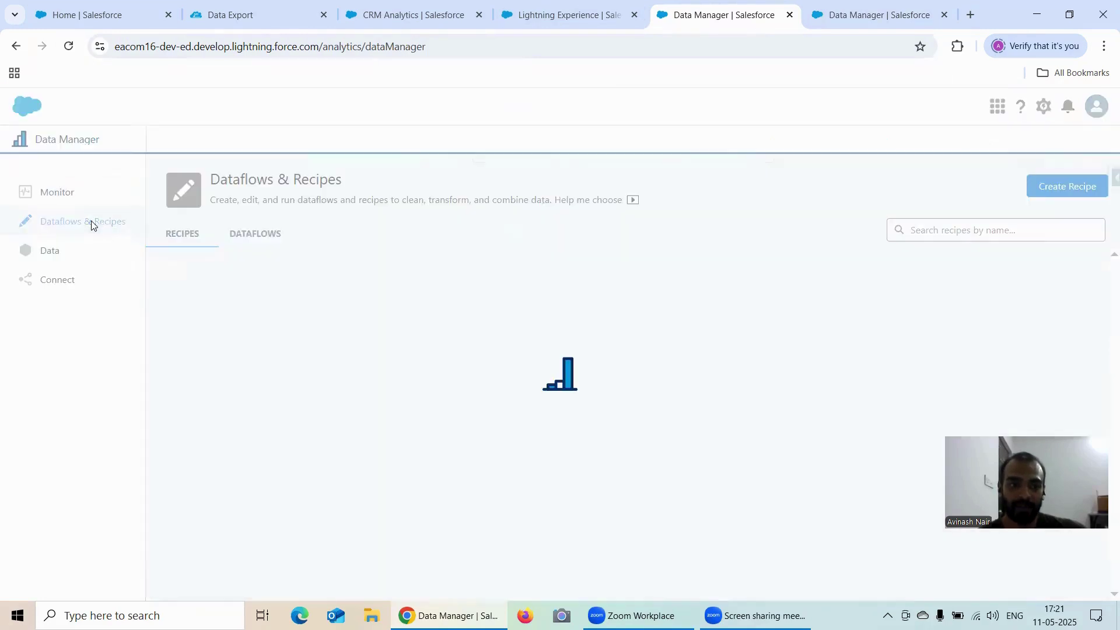
left_click(263, 239)
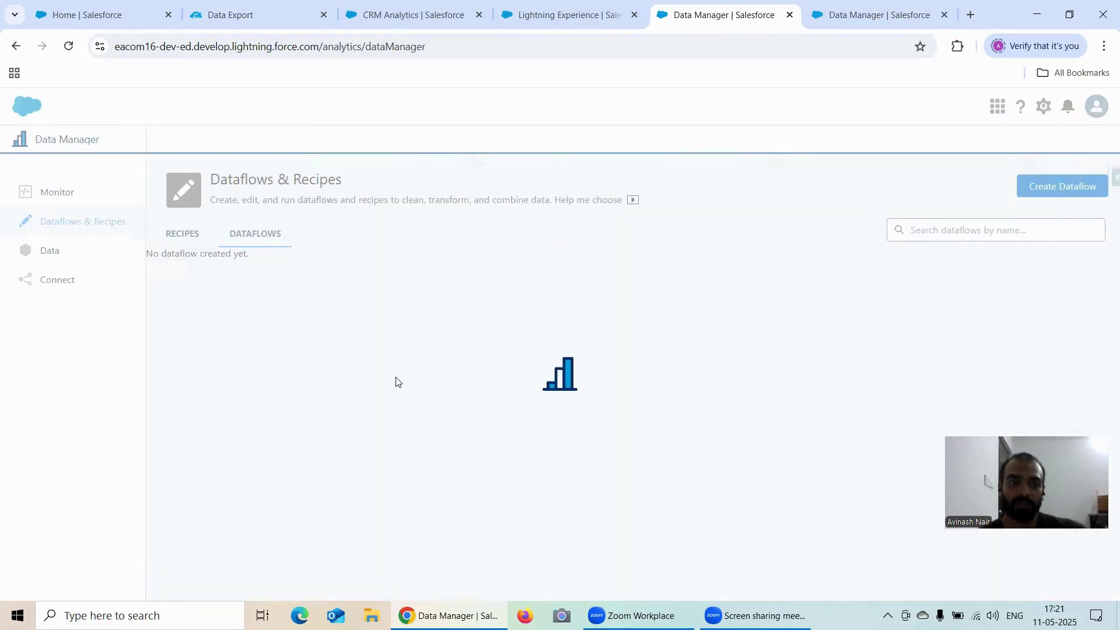
scroll(401, 345, "down", 5)
scroll(401, 345, "up", 5)
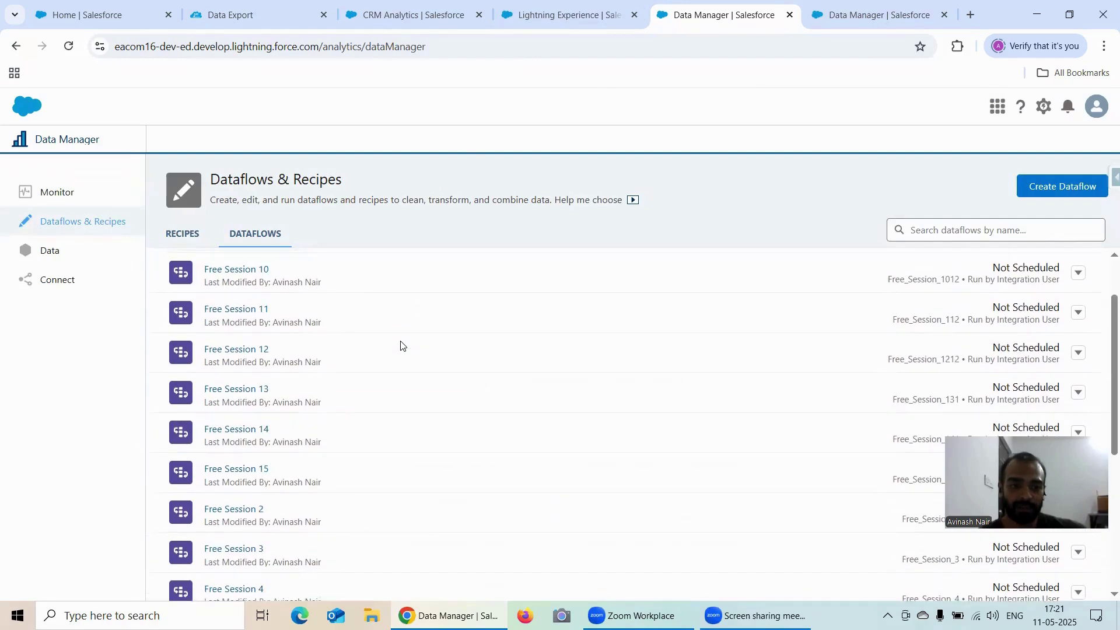
scroll(401, 345, "down", 2)
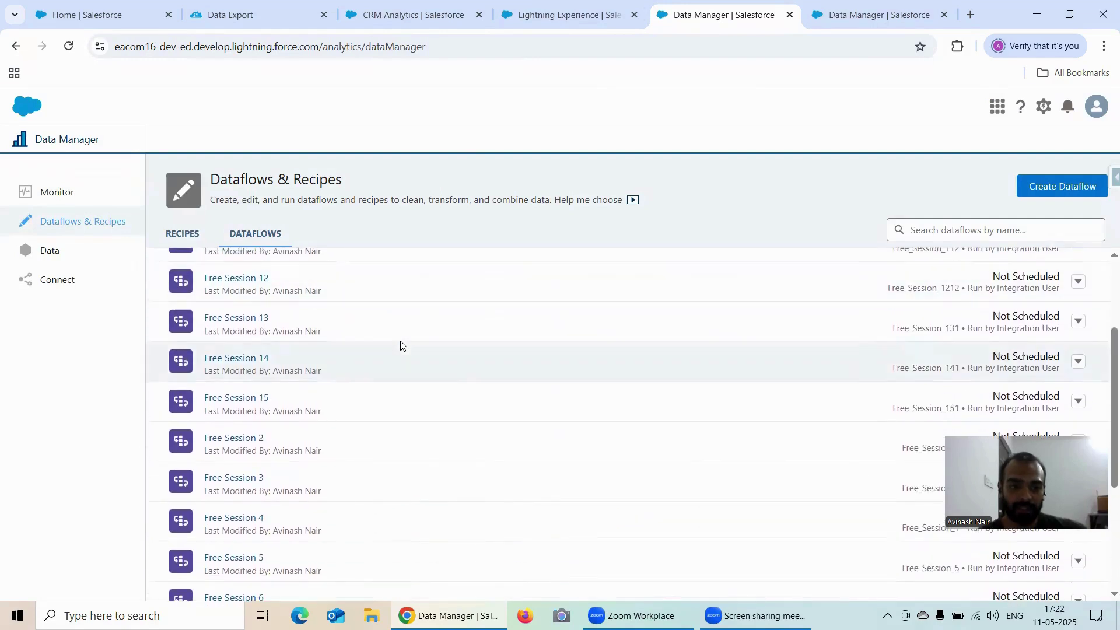
left_click(1048, 191)
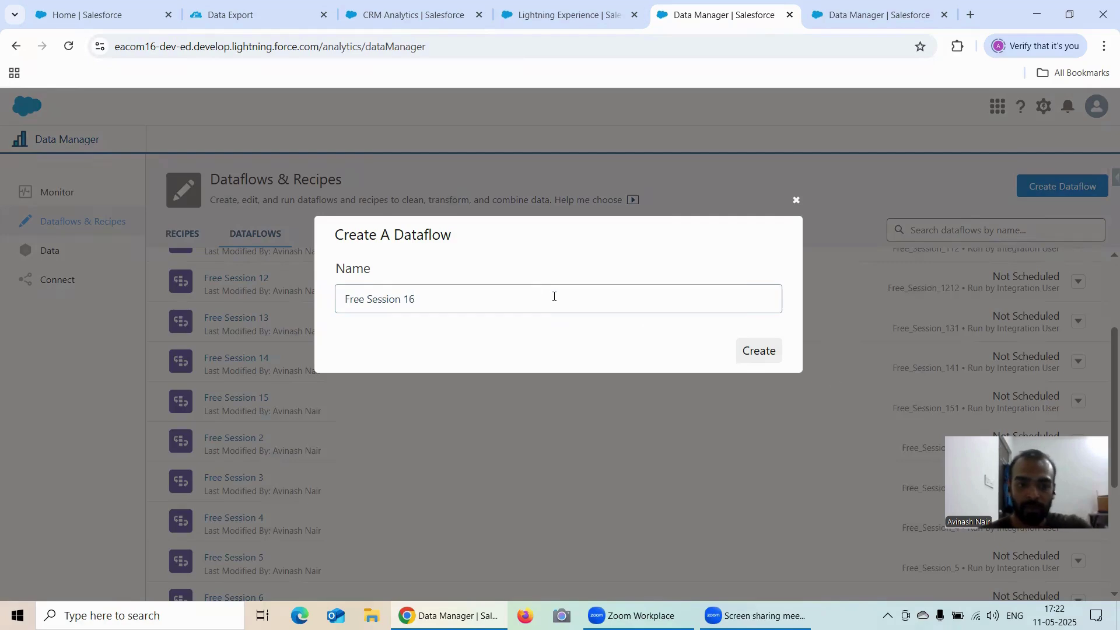
left_click(768, 352)
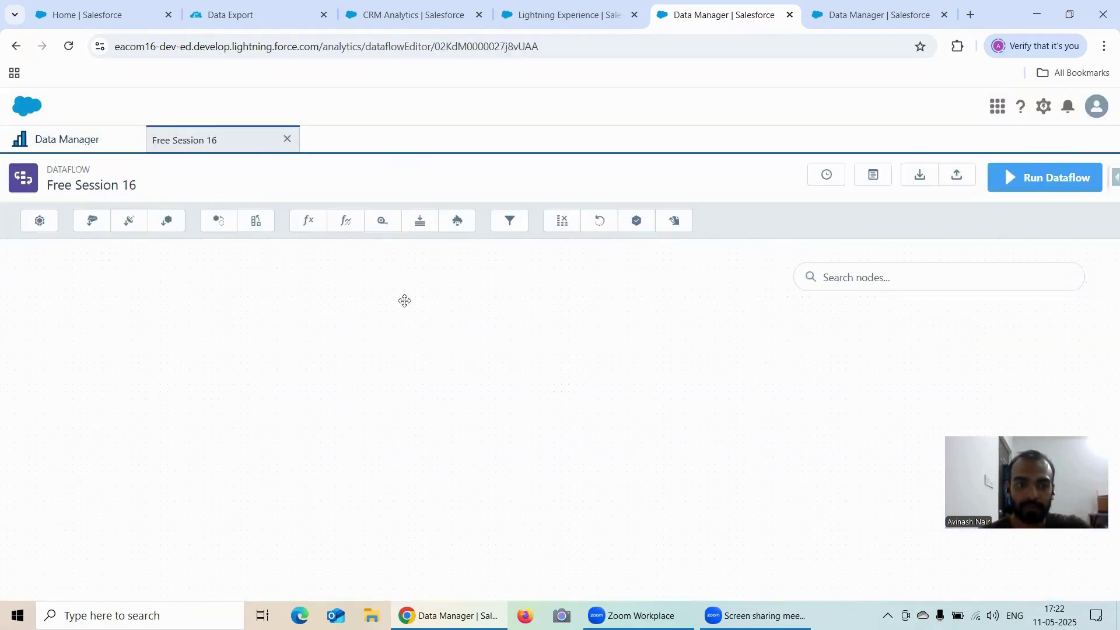
Step: Start an sfdcDigest node named CaseHistory with CaseHistory as its source object
left_click(89, 225)
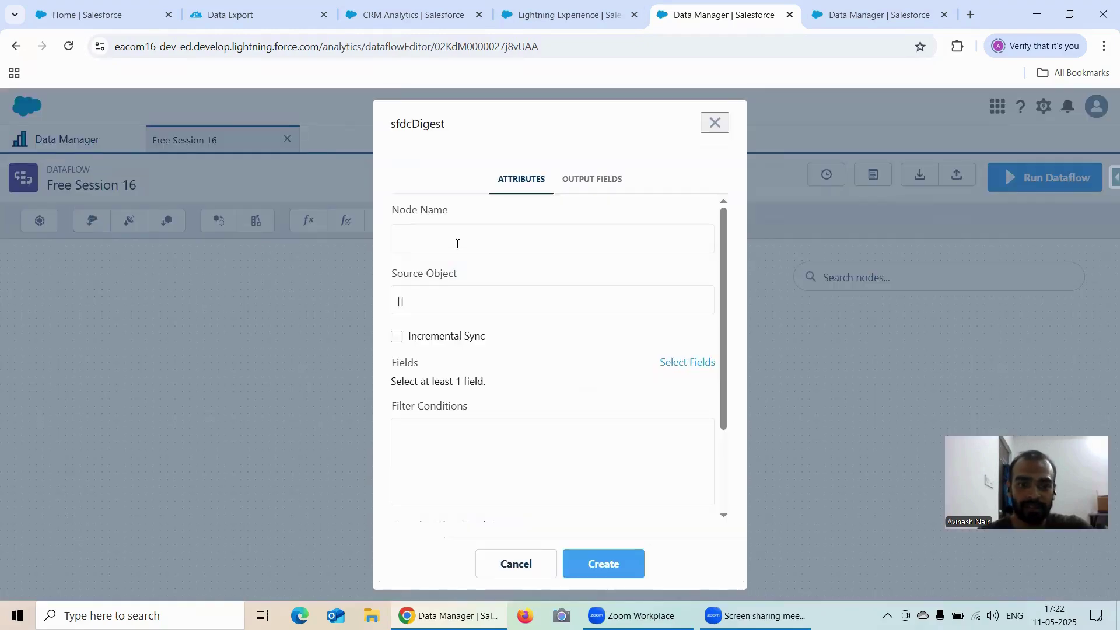
type("CaseH")
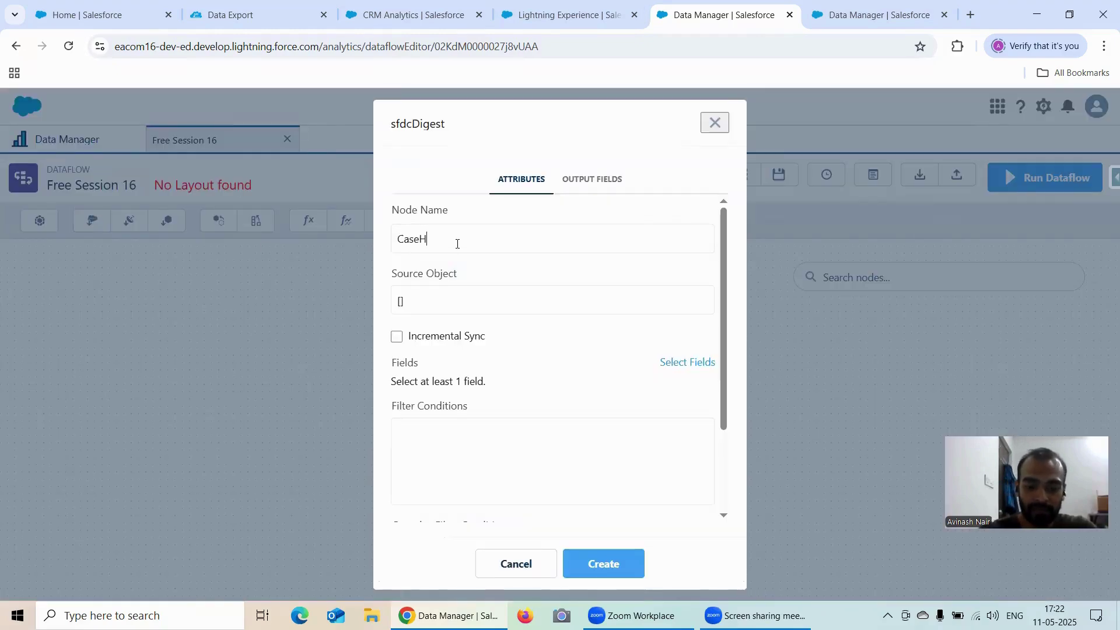
type("istory")
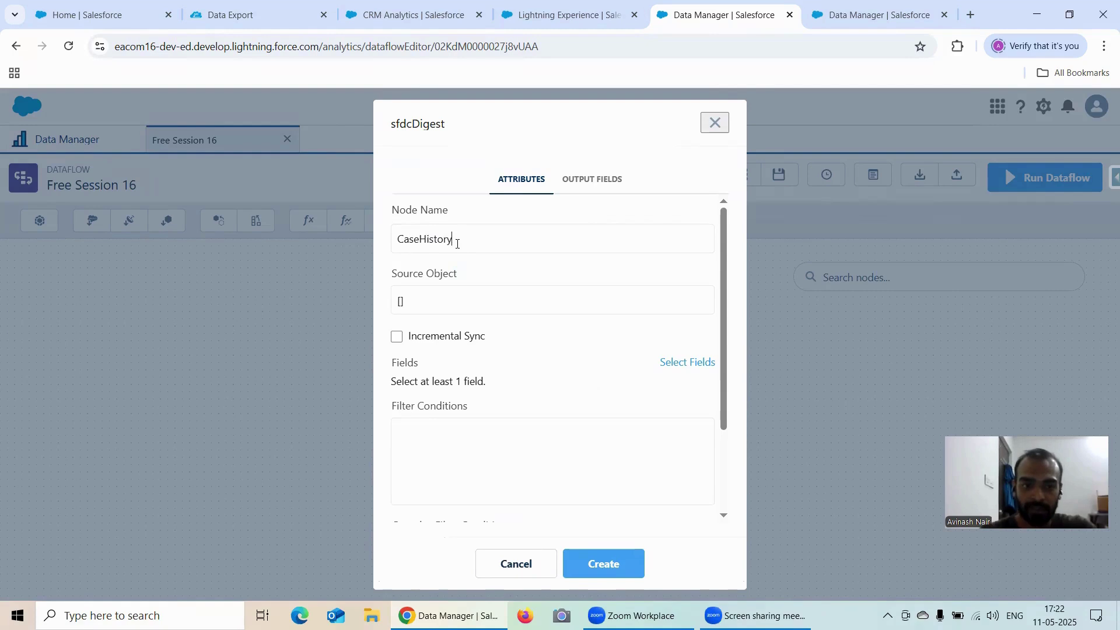
left_click(464, 303)
left_click(465, 295)
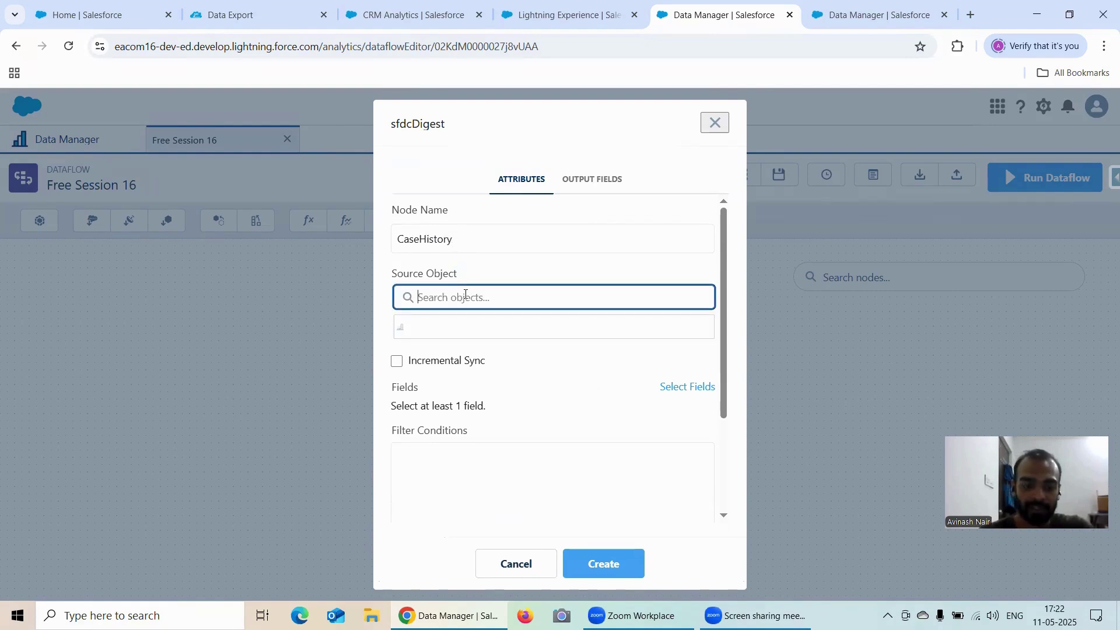
type("CaseH")
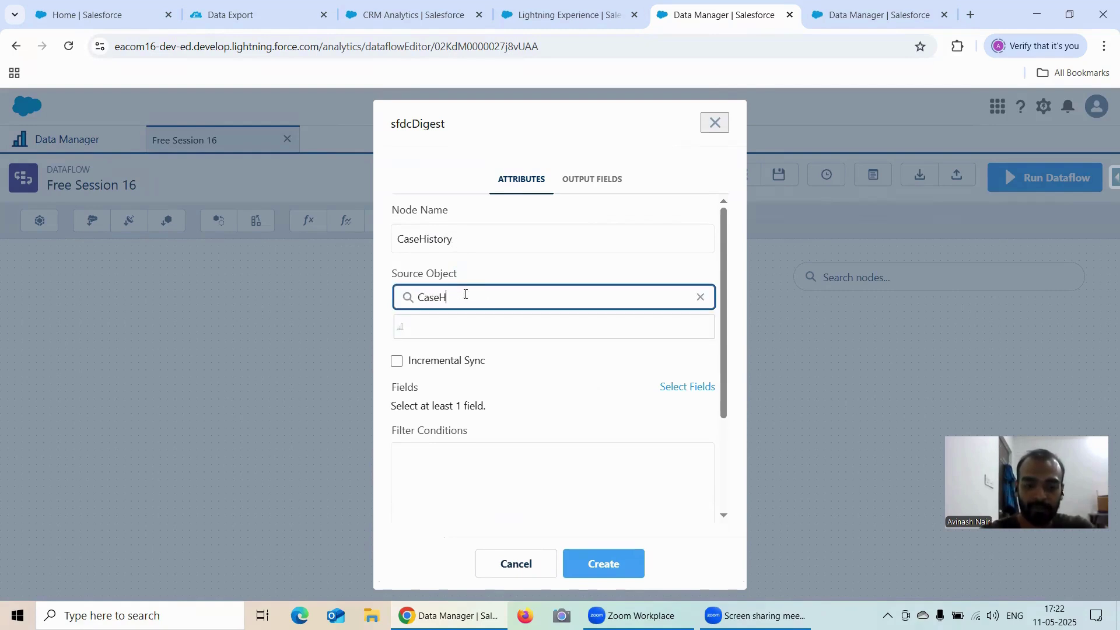
type("is")
left_click(474, 327)
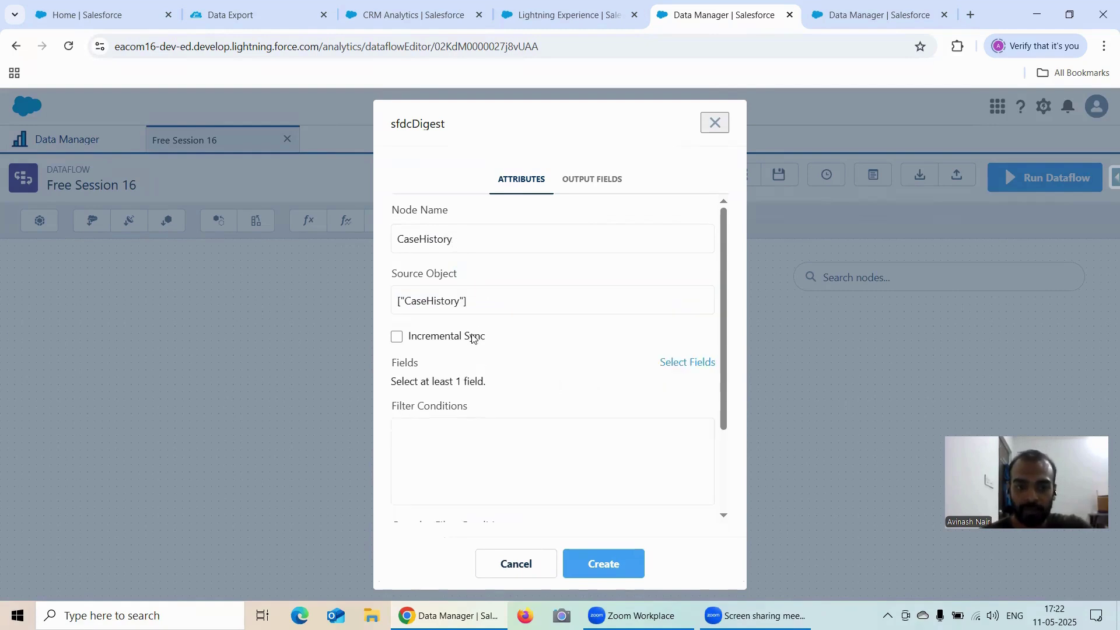
Step: Add the fields CaseId, DataType and Id to the CaseHistory digest and create the node
left_click(686, 367)
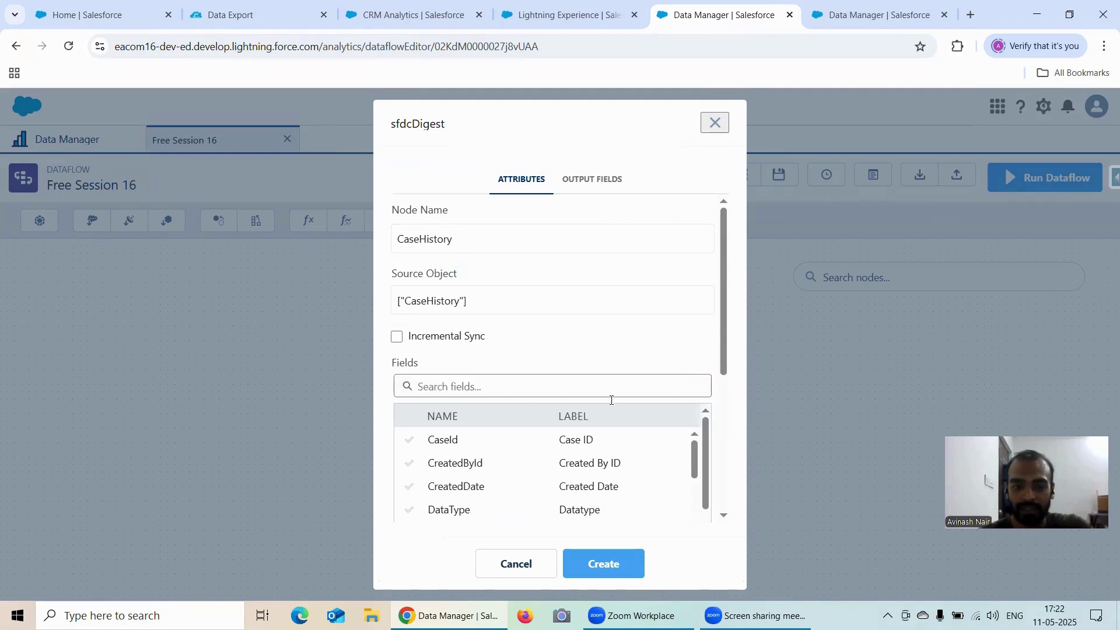
left_click(454, 442)
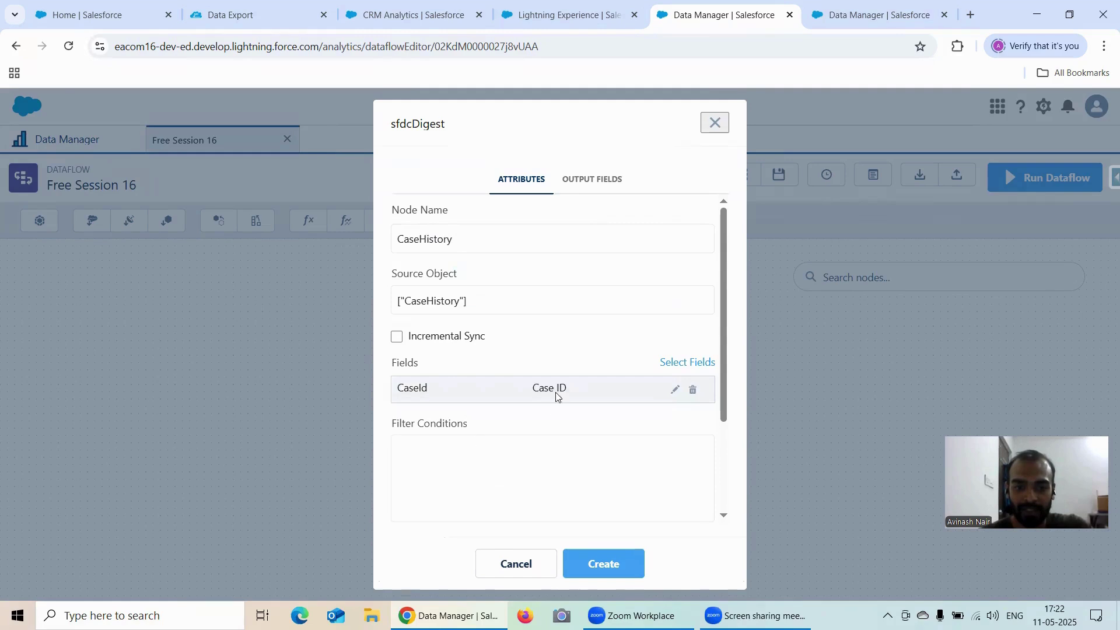
left_click(675, 365)
scroll(467, 462, "down", 2)
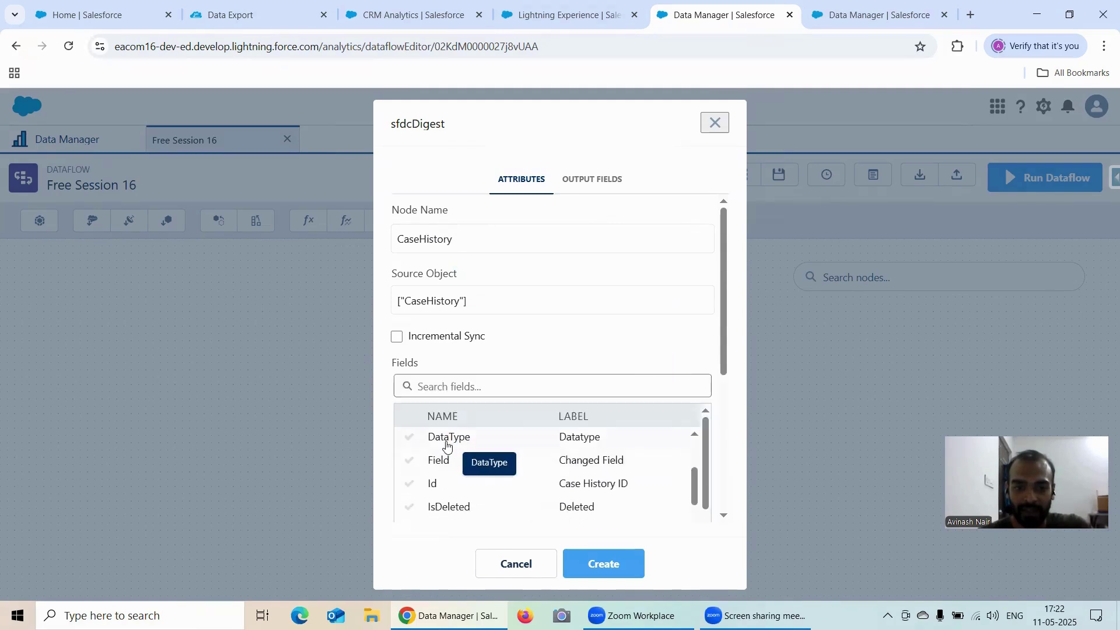
left_click(446, 439)
left_click(675, 363)
scroll(461, 464, "down", 2)
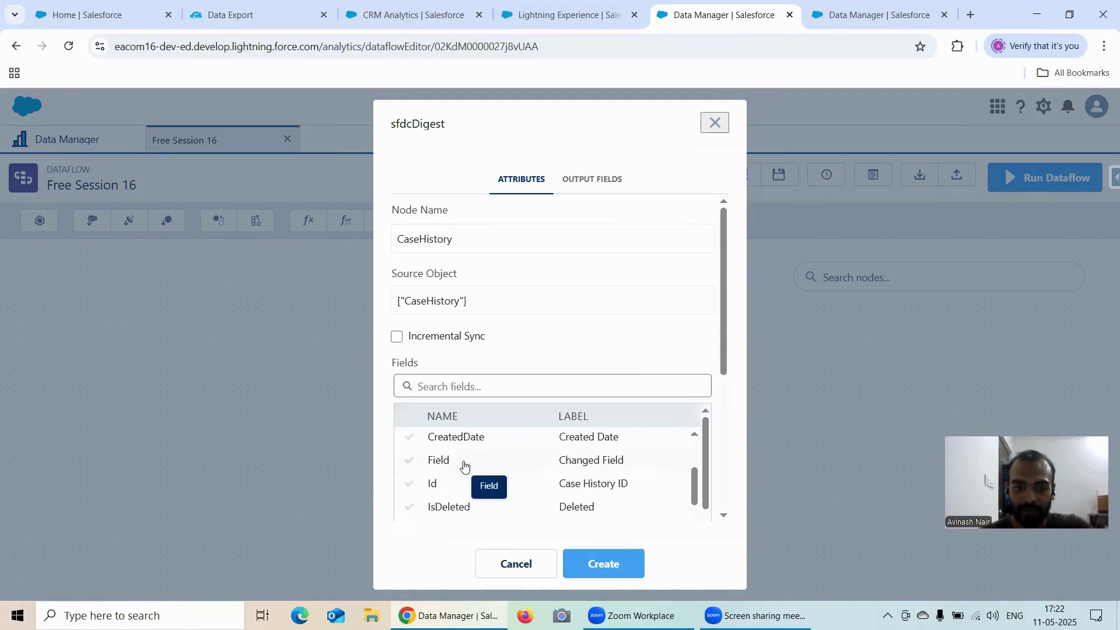
double_click(438, 484)
scroll(594, 478, "down", 3)
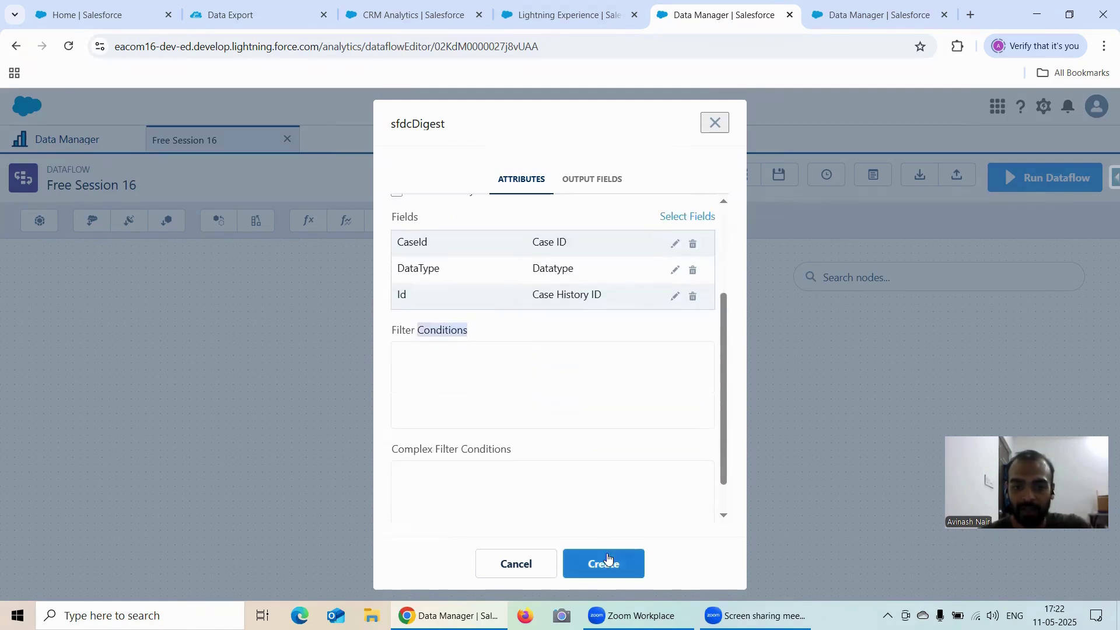
left_click(602, 564)
Step: Start an sfdcRegister node with node name and name CaseHistory Dataset and alias CaseHistory_Dataset
left_click(636, 220)
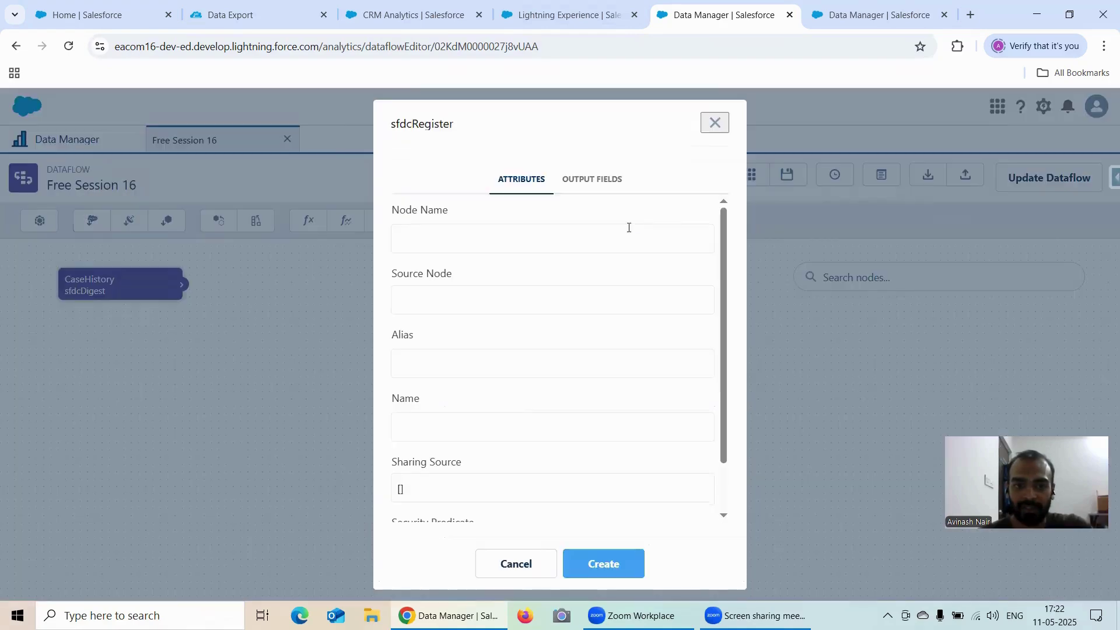
type("Case")
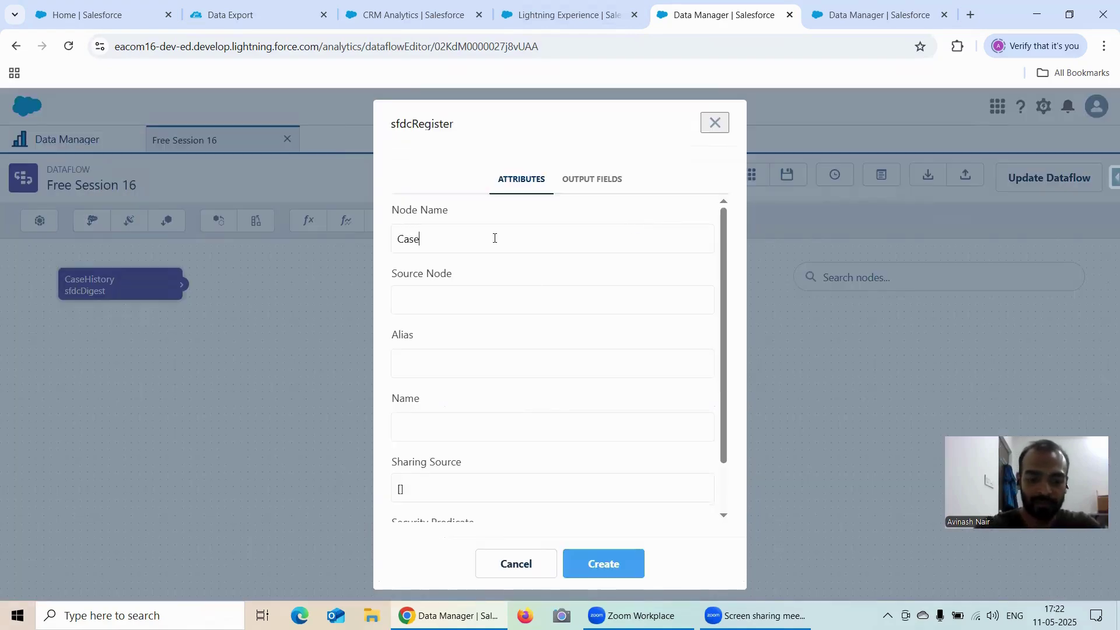
type("Histor")
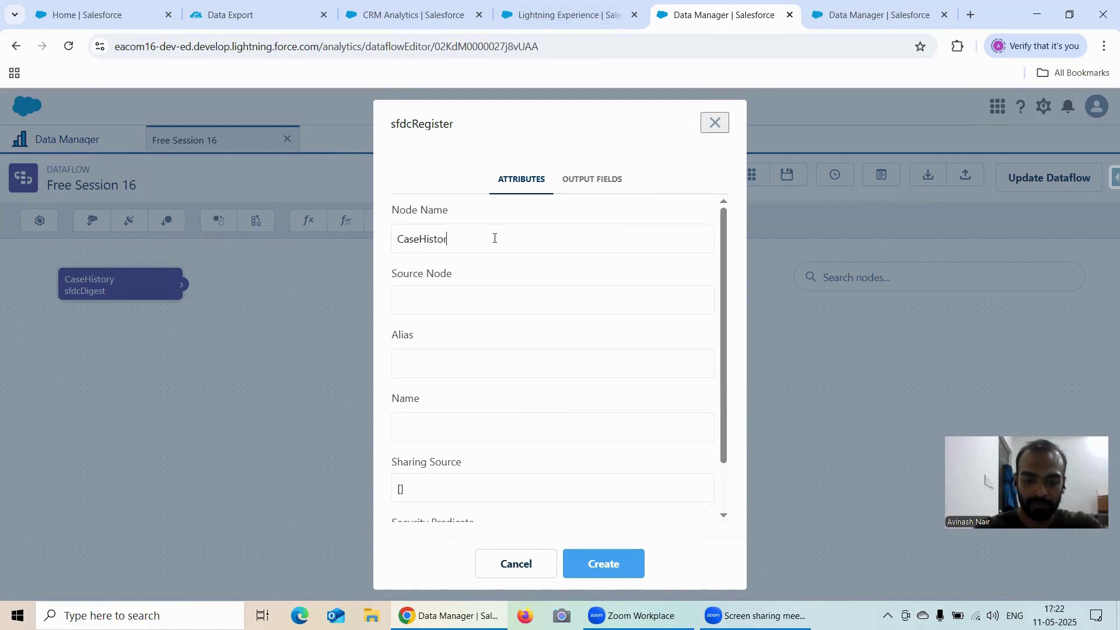
type("y Dataset")
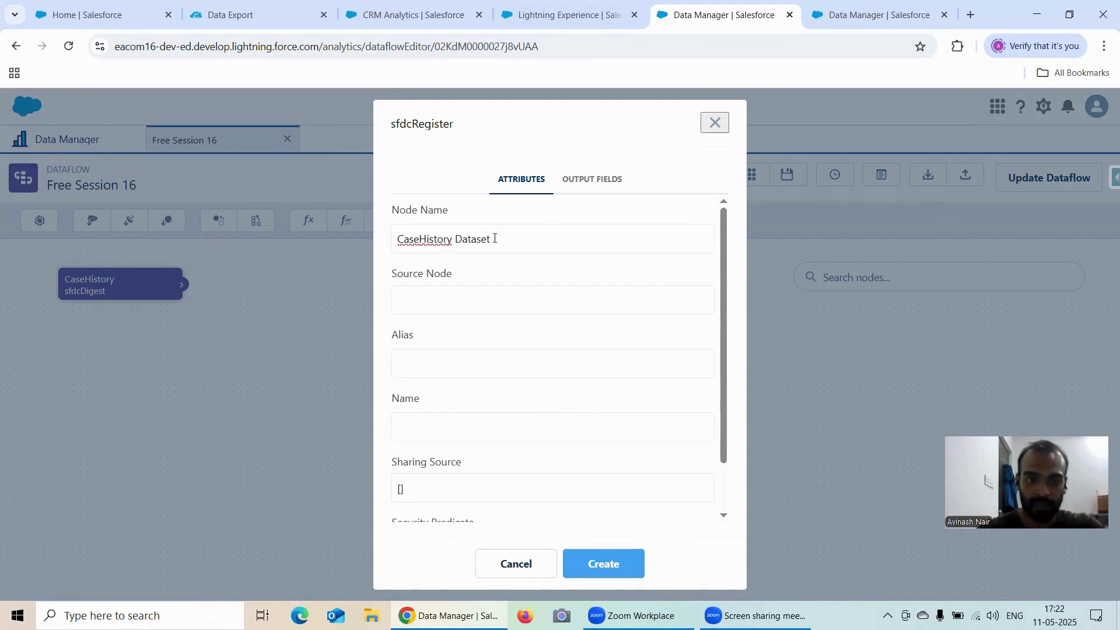
key("ctrl+shift+Left")
key("ctrl+shift+Left")
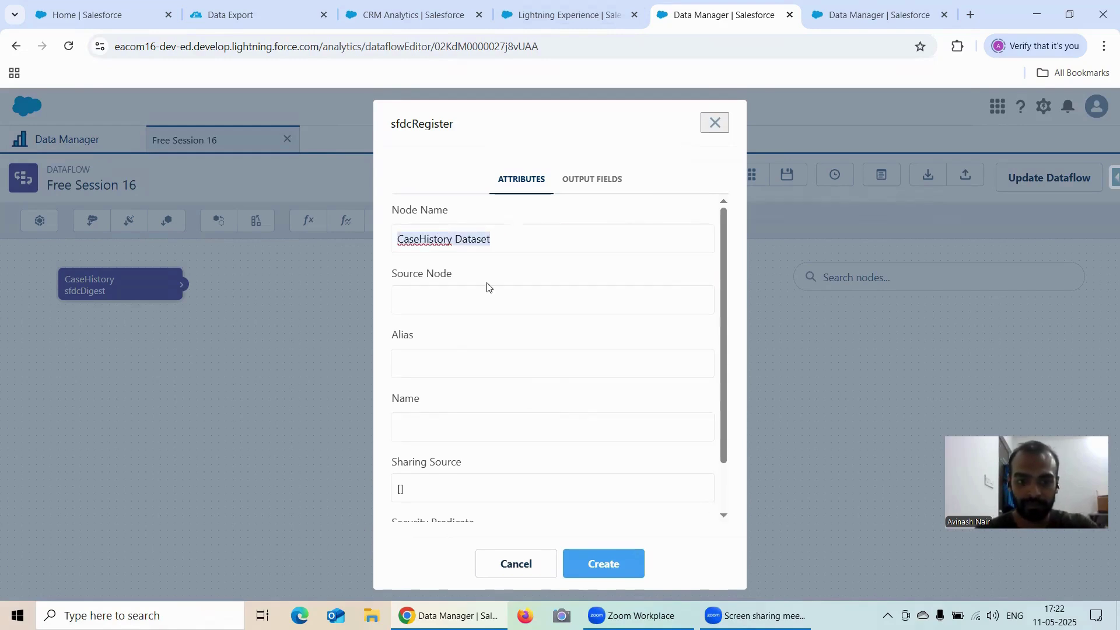
key("ctrl+c")
left_click(461, 357)
key("ctrl+v")
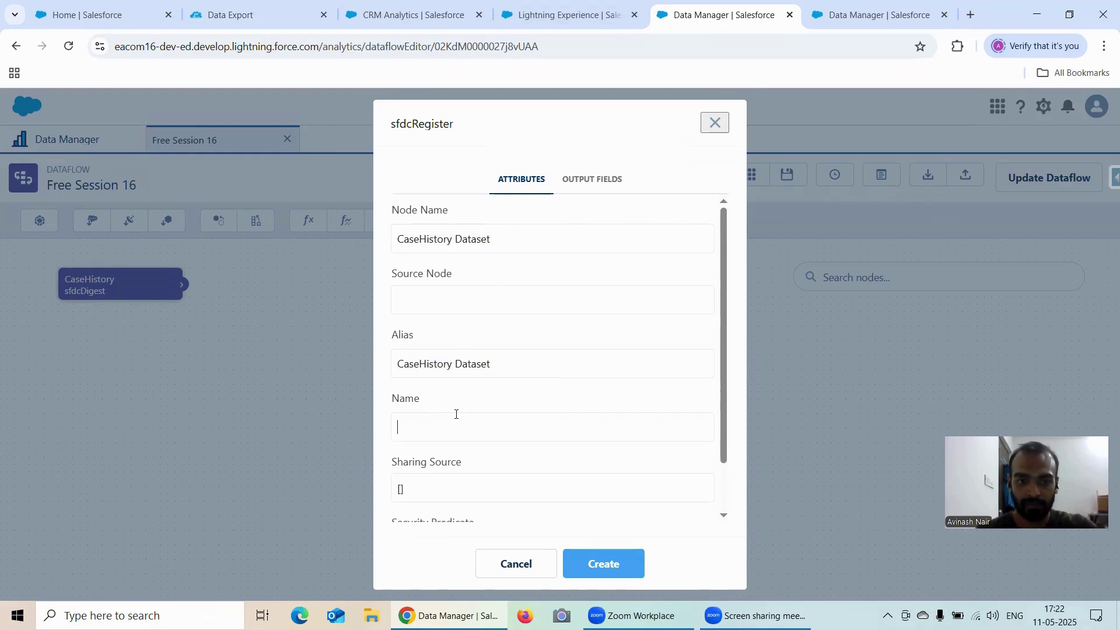
key("ctrl+v")
left_click(456, 358)
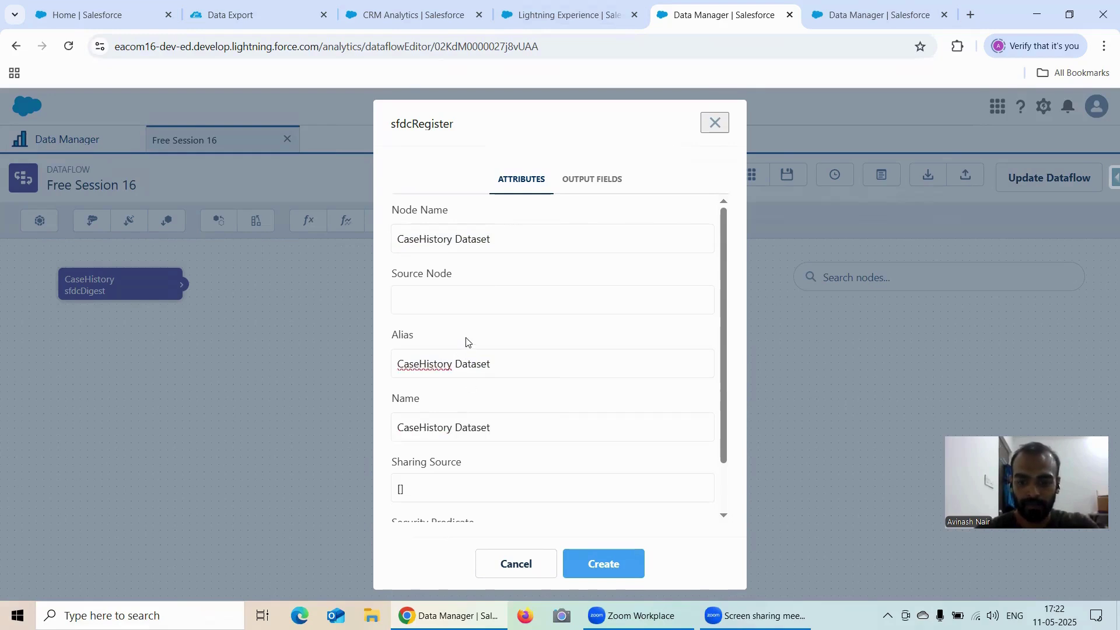
key("BackSpace")
type("_")
Step: Set CaseHistory as the register node's source node and create the node
left_click(449, 299)
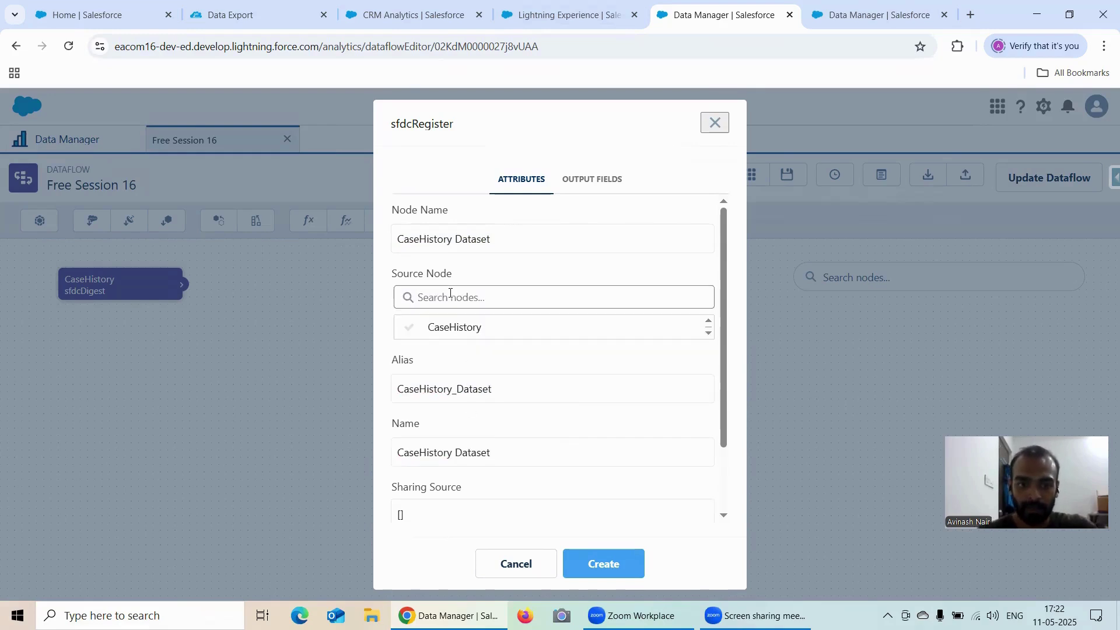
left_click(460, 326)
scroll(581, 427, "down", 1)
left_click(603, 563)
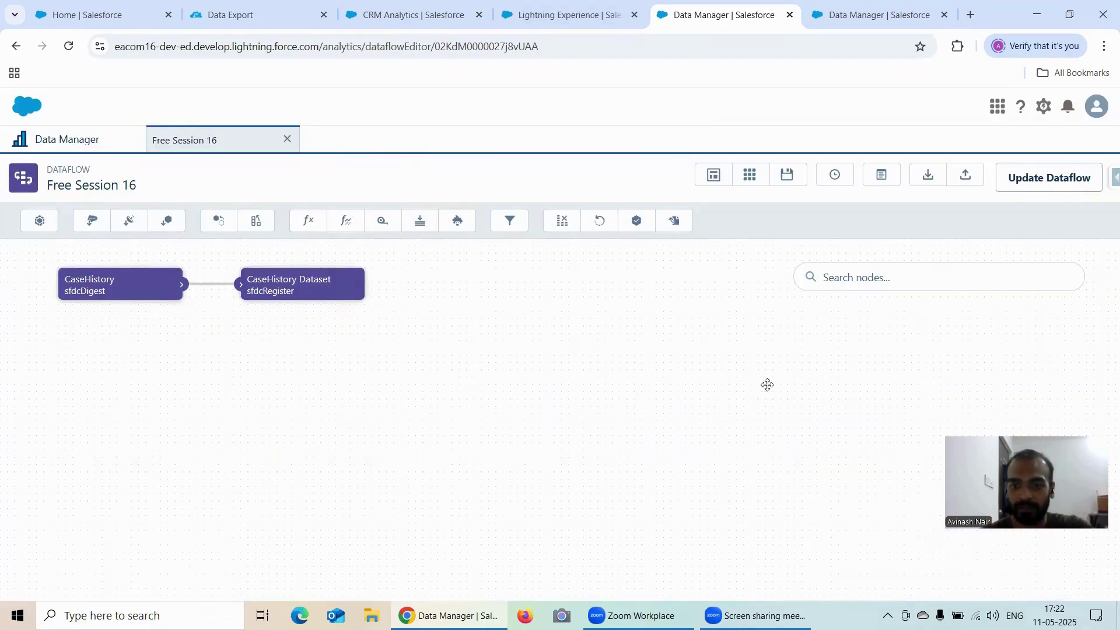
Step: Update the Free Session 16 dataflow, confirm the update, and switch back to the Free Session 22 recipe
left_click(1022, 183)
left_click(750, 403)
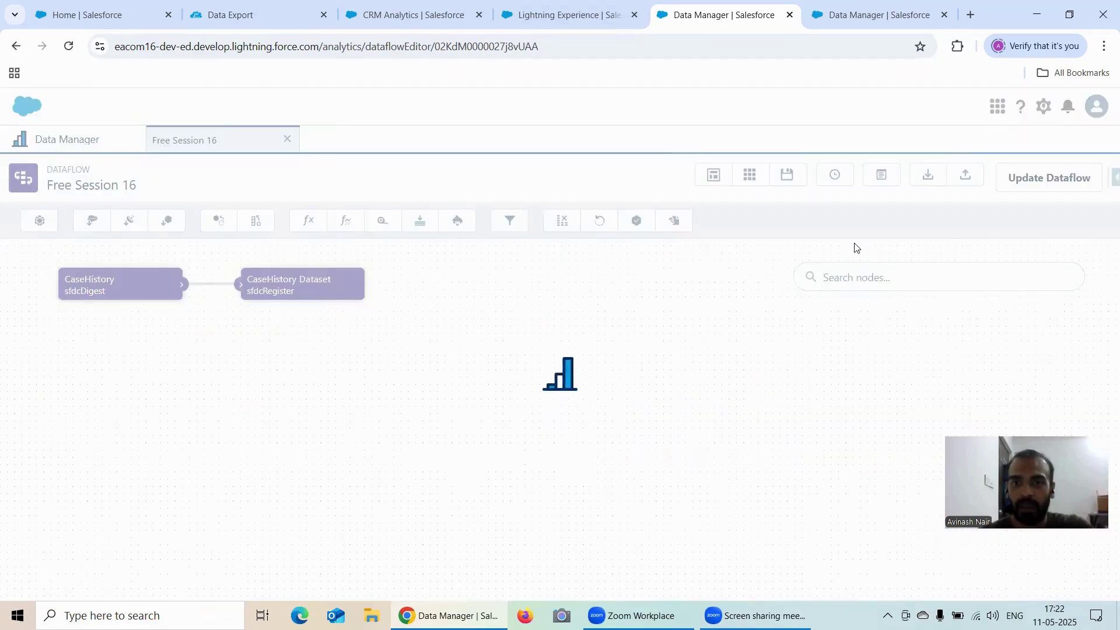
left_click(856, 16)
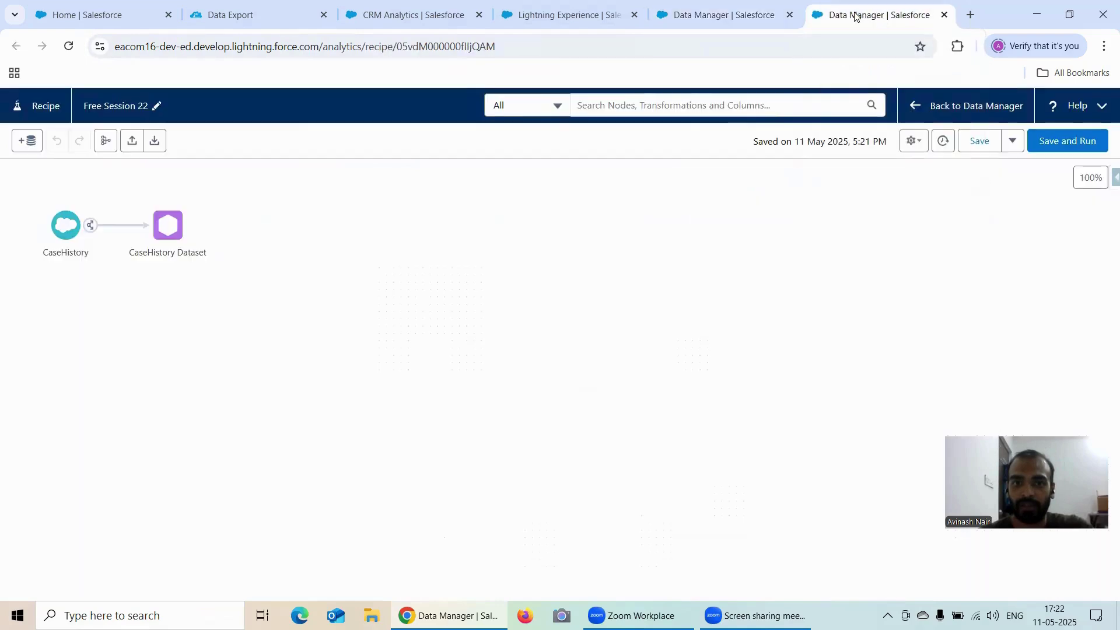
Step: Run a data sync for the CaseHistory object in the SFDC_LOCAL input connection
left_click(563, 16)
left_click(694, 16)
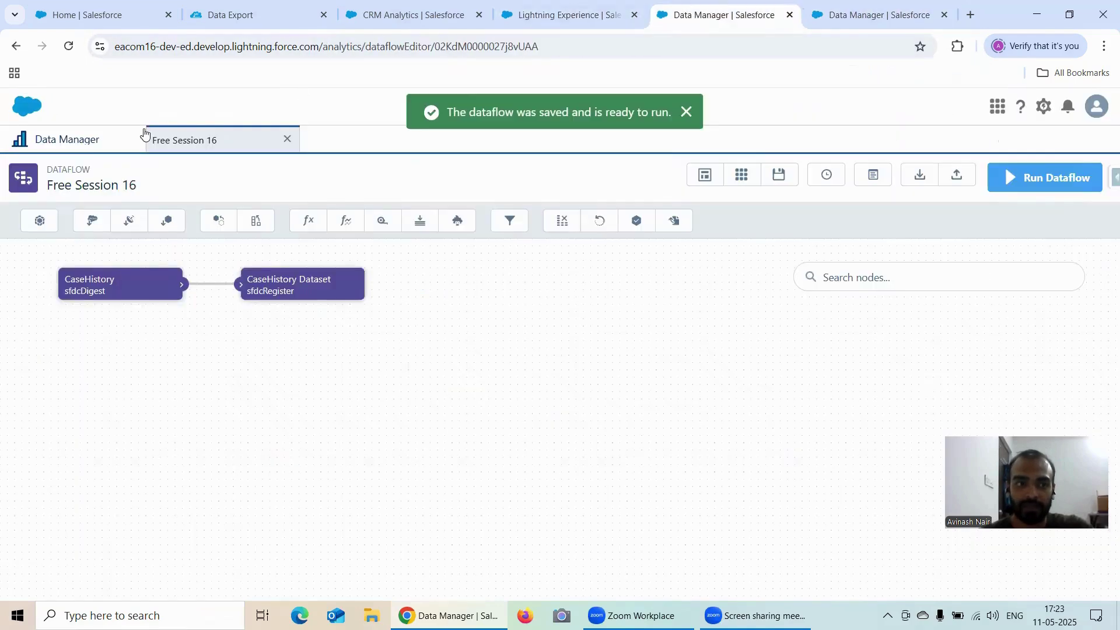
left_click(91, 143)
left_click(124, 280)
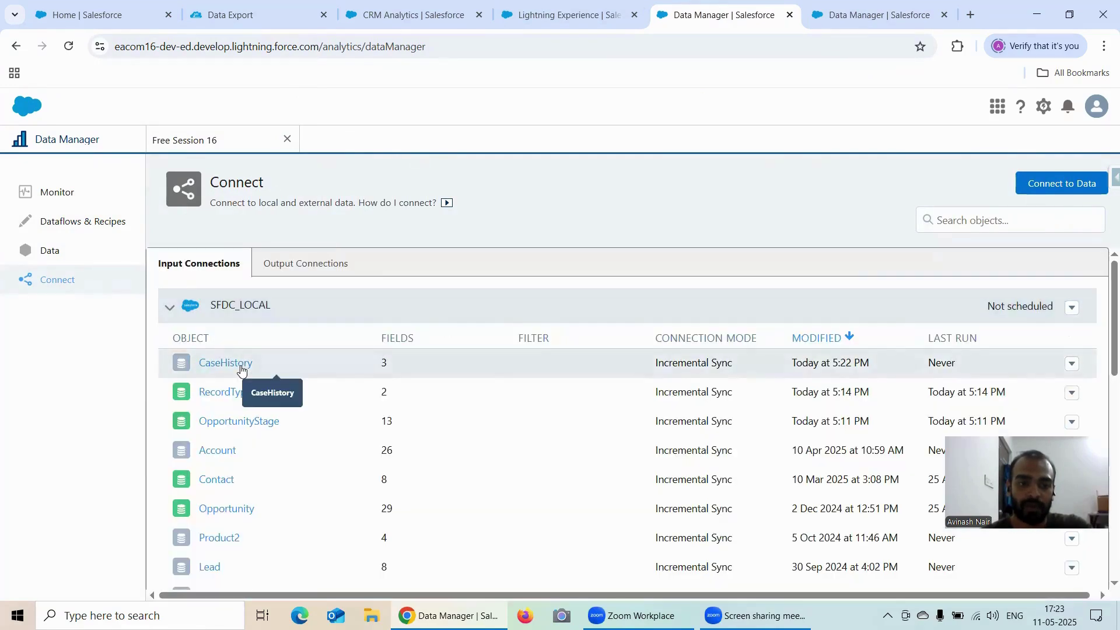
left_click(1072, 364)
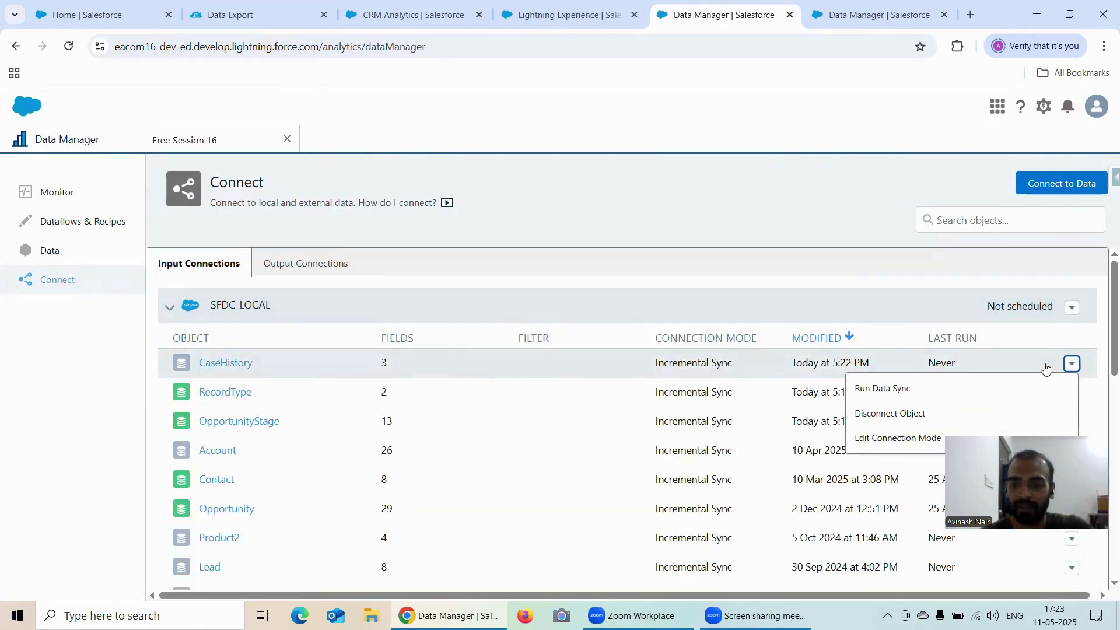
left_click(881, 390)
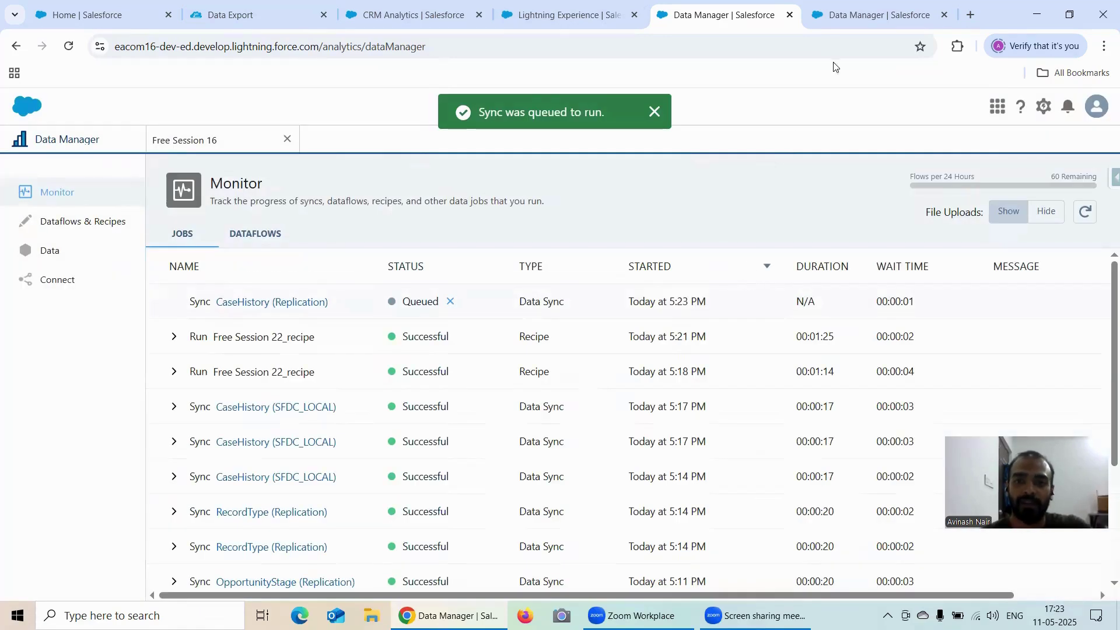
Step: Run the Free Session 16 dataflow and refresh the data monitor to follow its job status
left_click(850, 18)
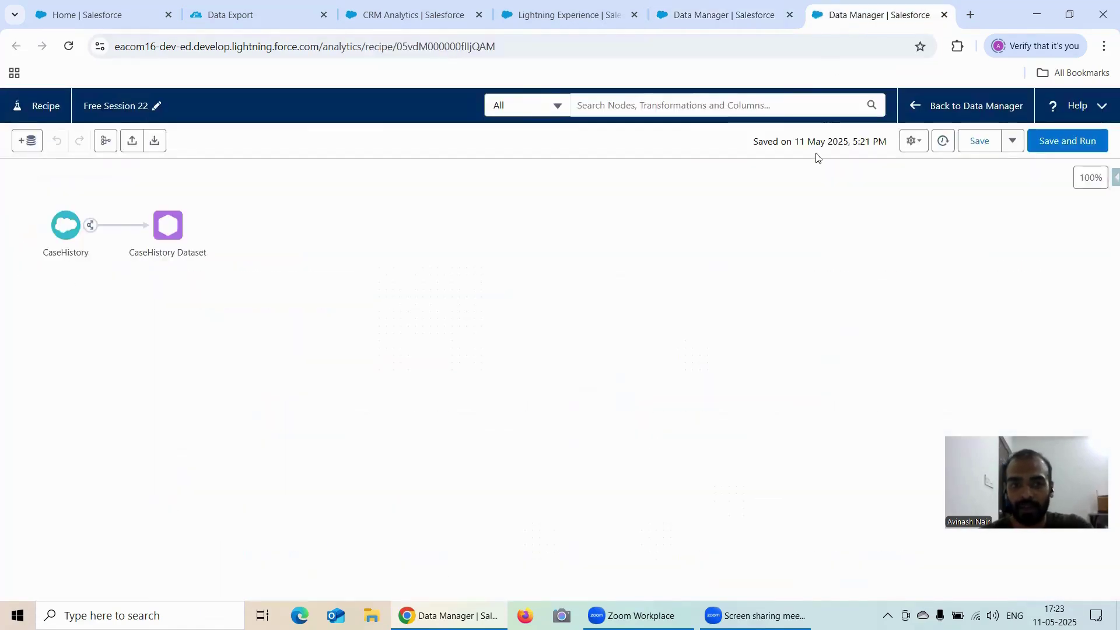
left_click(741, 17)
left_click(217, 143)
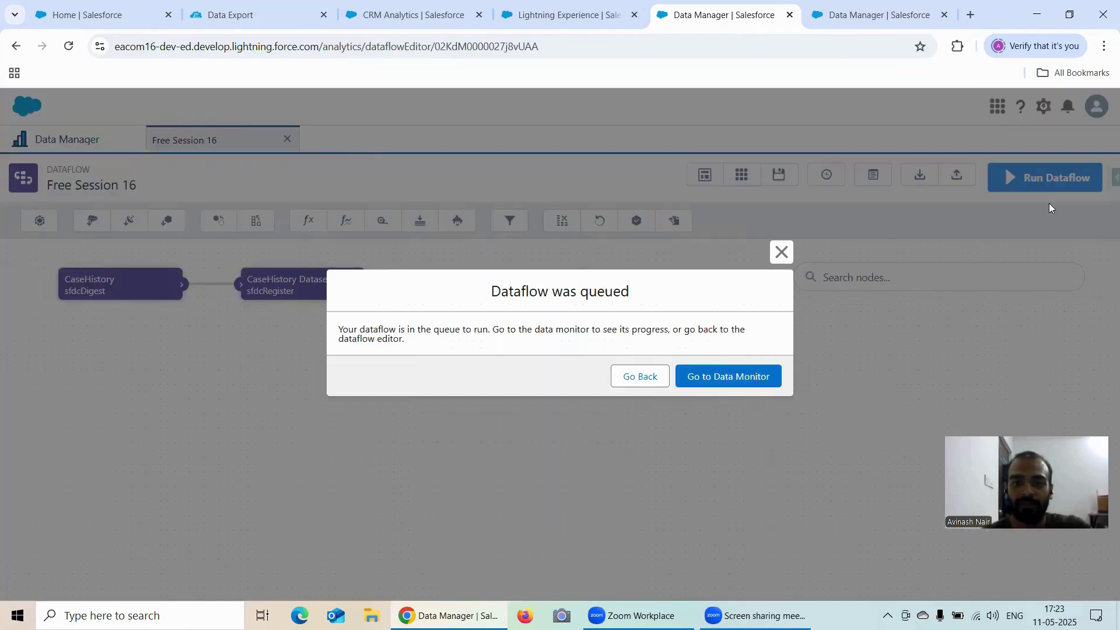
left_click(735, 377)
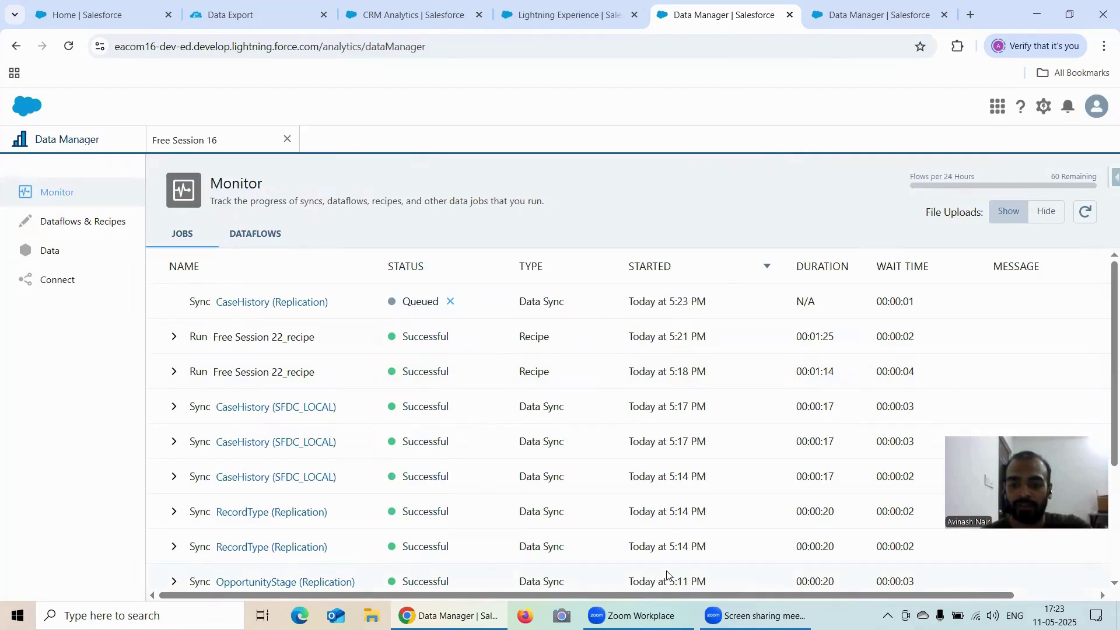
left_click(1093, 219)
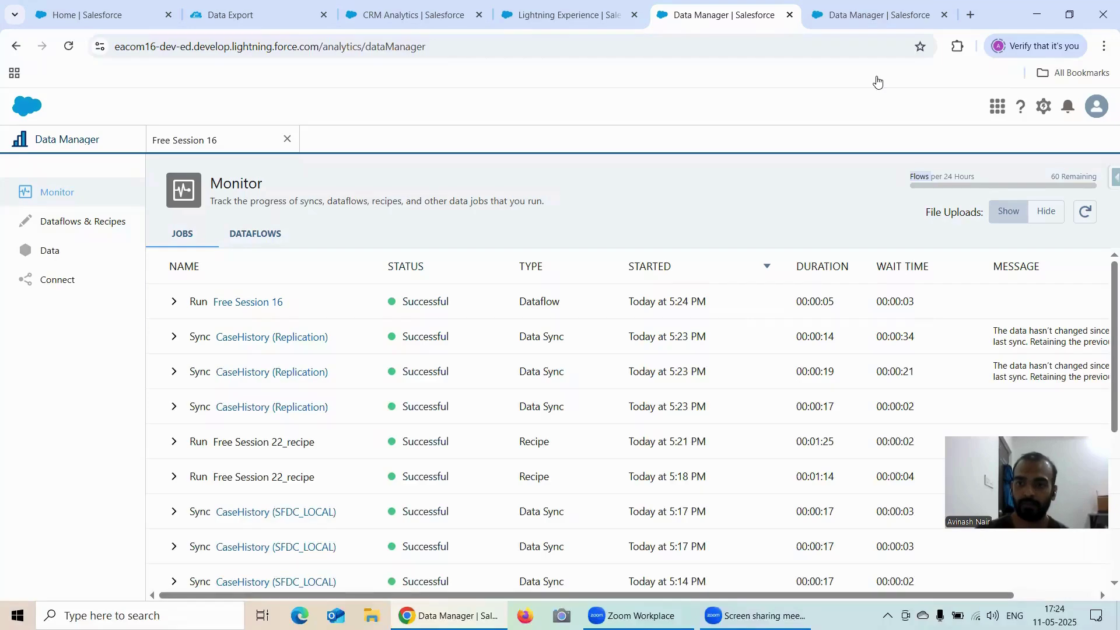
left_click(1085, 214)
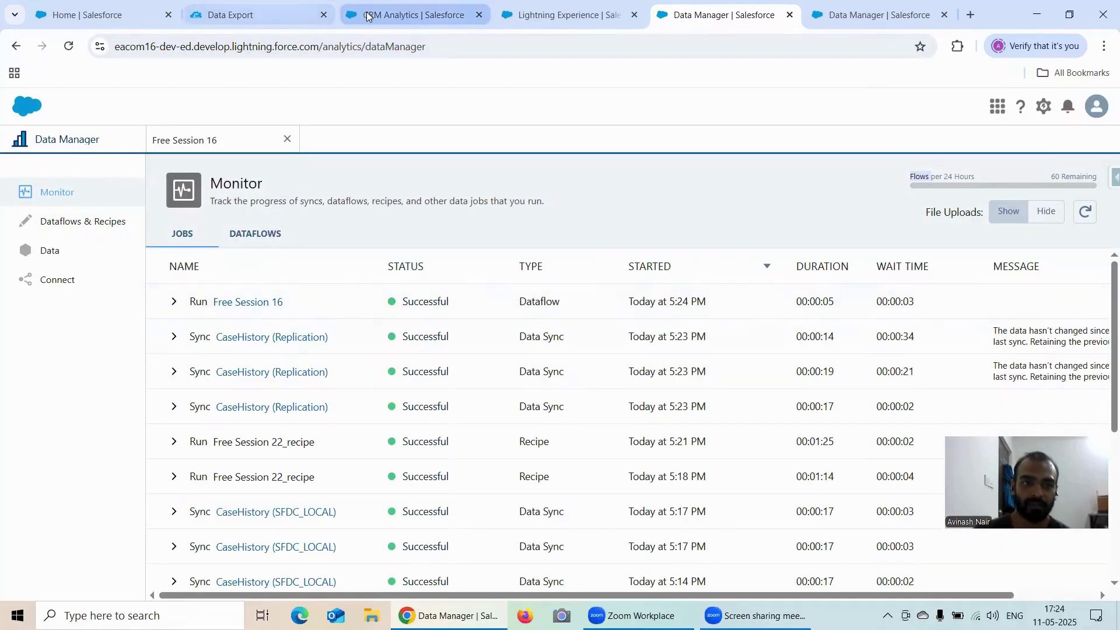
Step: Switch to Analytics Studio, close the New Lens, reload the page and search for CaseHis
left_click(387, 14)
left_click(124, 143)
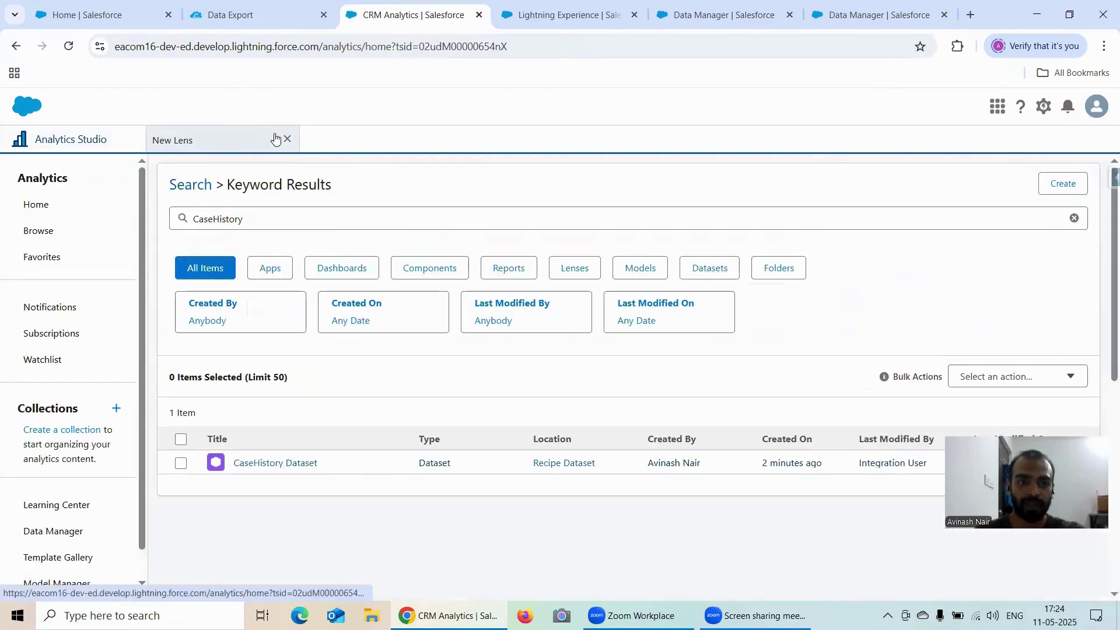
left_click(297, 210)
double_click(300, 210)
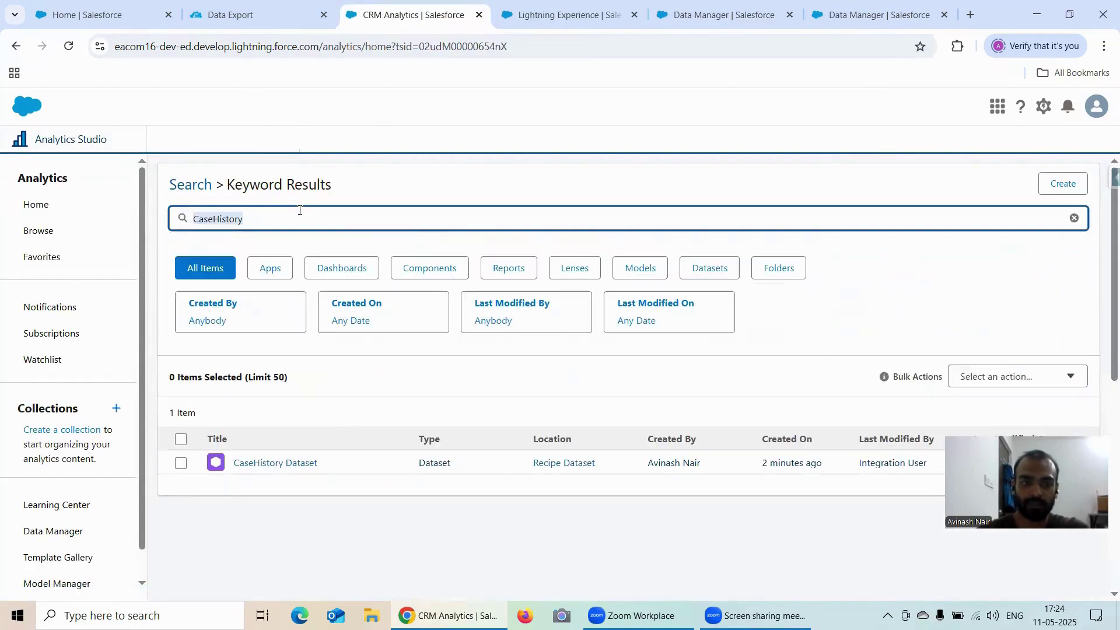
key("ctrl+c")
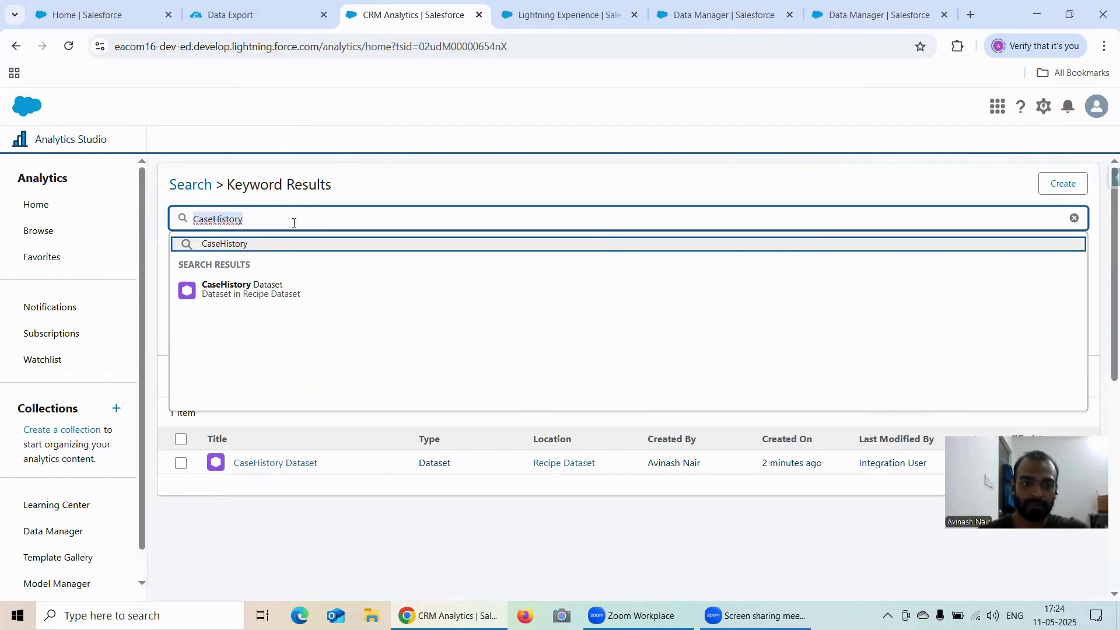
left_click(68, 45)
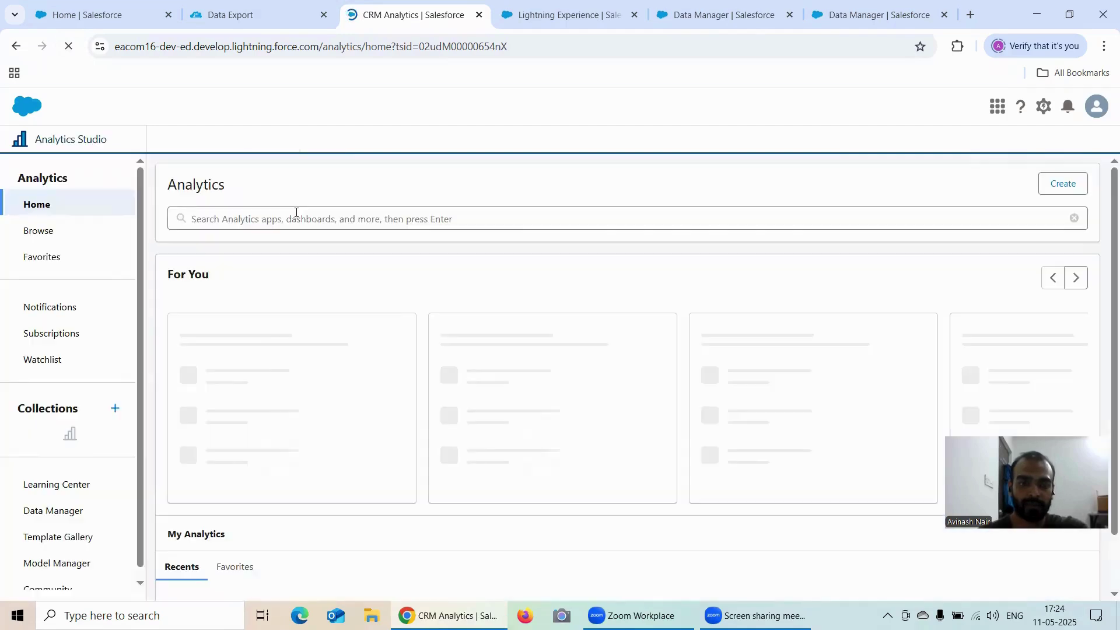
left_click(287, 214)
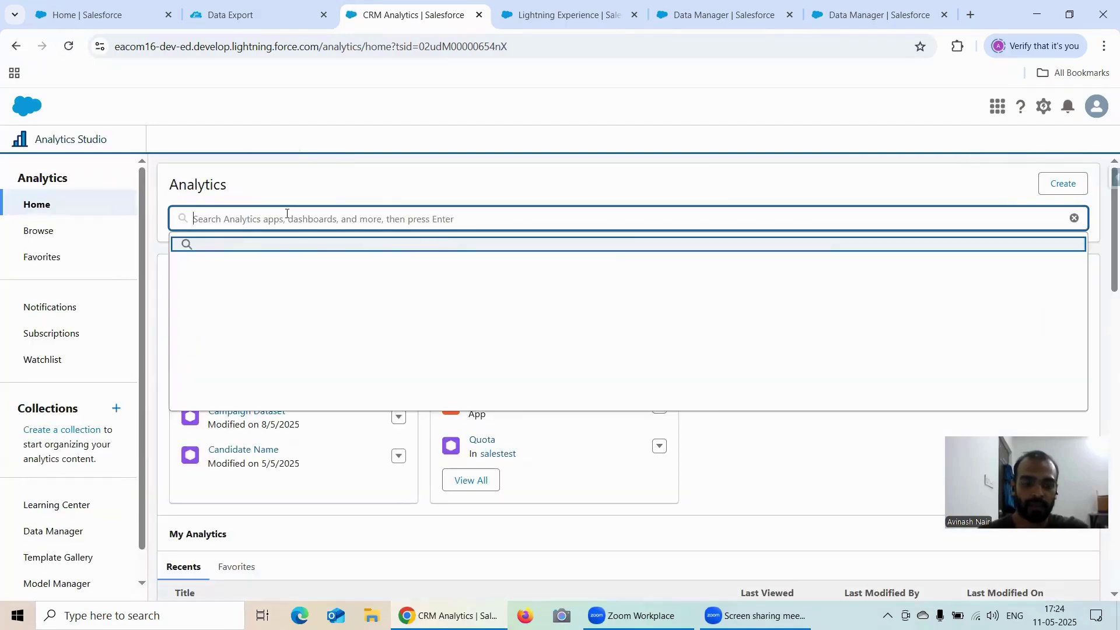
type("CaseHi")
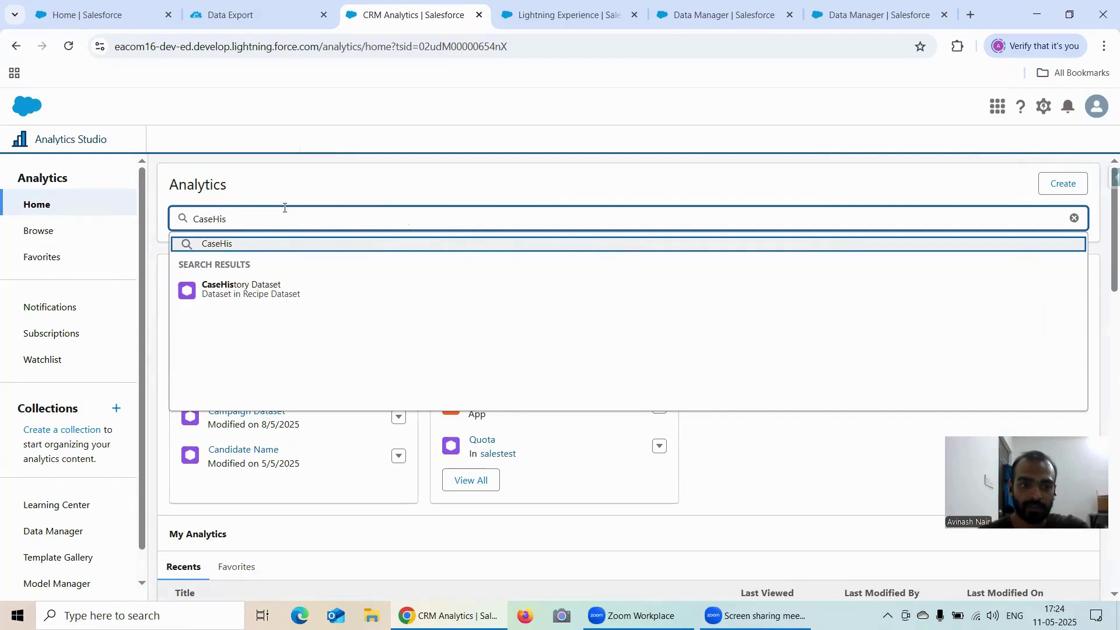
type("s")
key("Return")
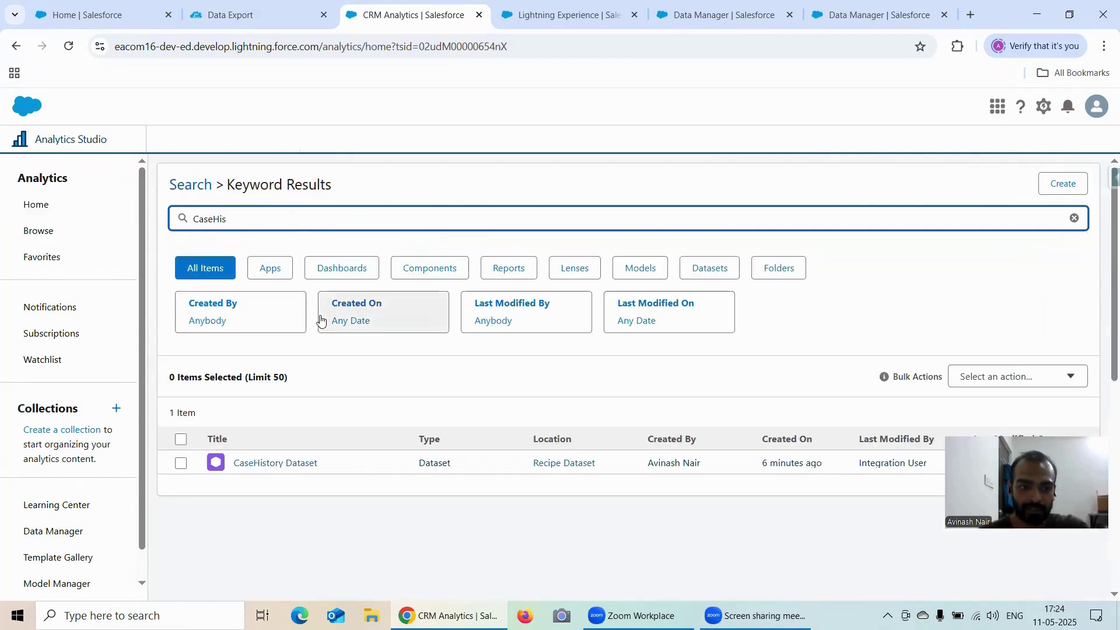
Step: Copy the alias CaseHistory_Dataset from the Free Session 16 register node and search Analytics Studio for it
left_click(843, 23)
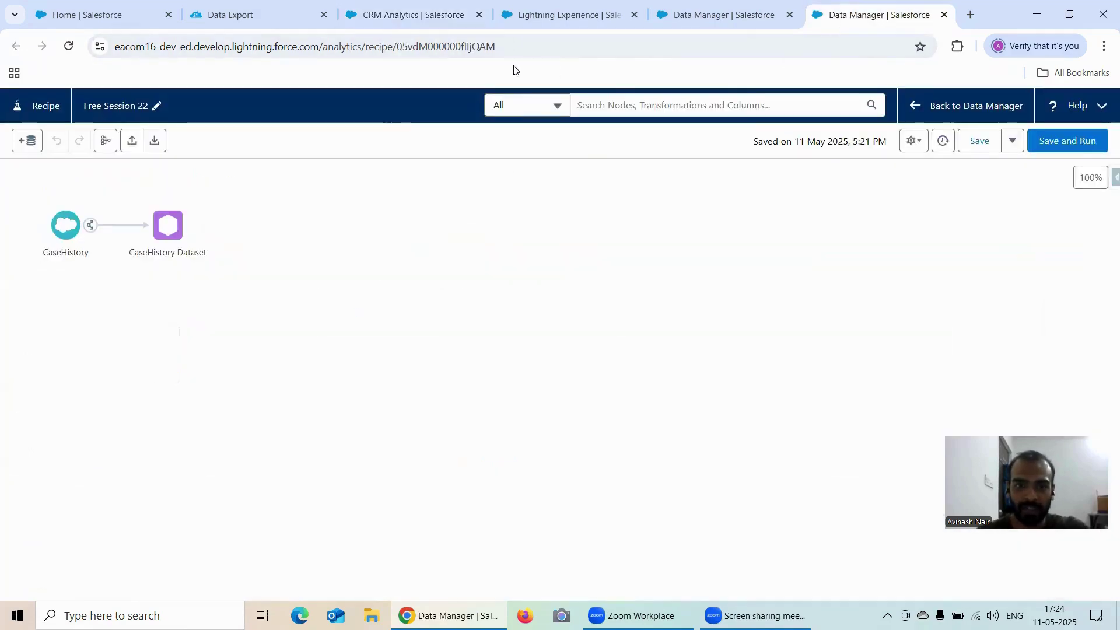
left_click(685, 27)
left_click(270, 136)
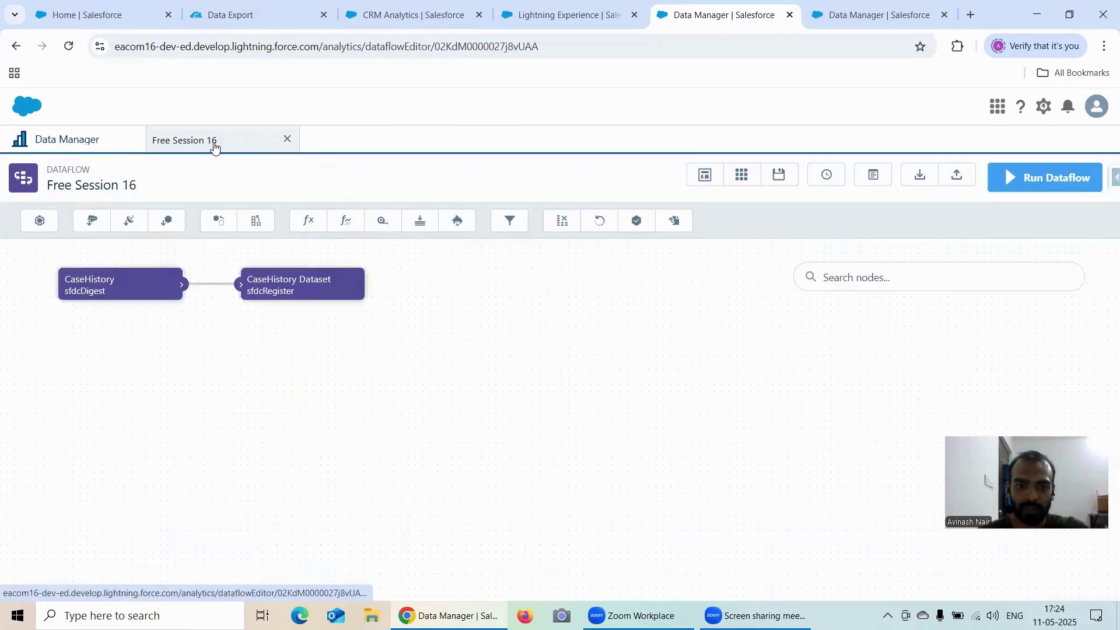
left_click(301, 287)
double_click(442, 364)
key("ctrl+c")
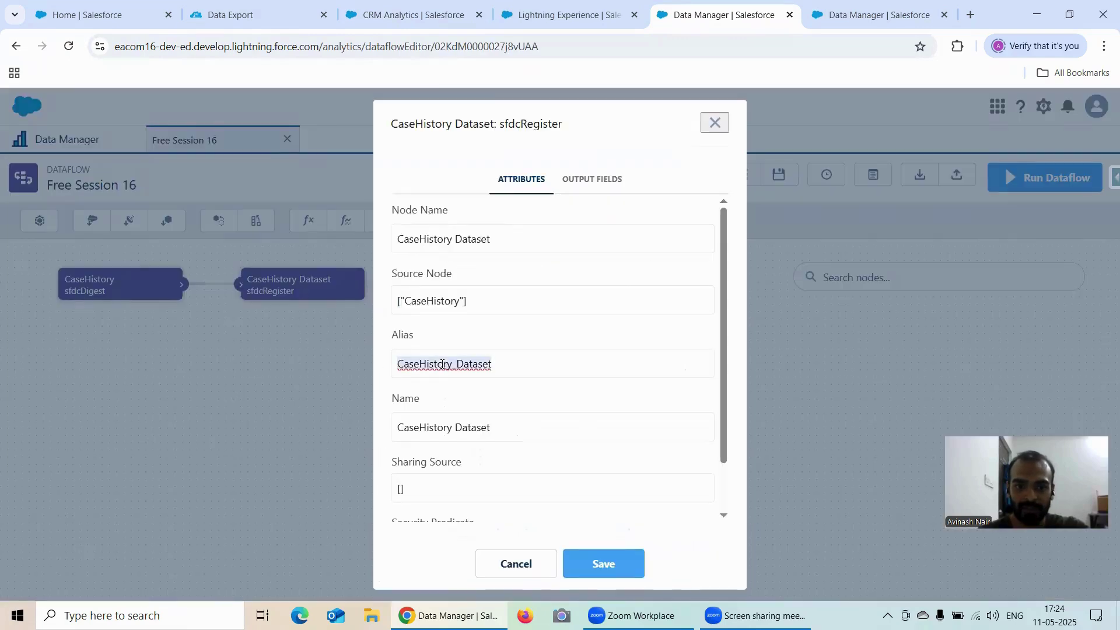
left_click(413, 14)
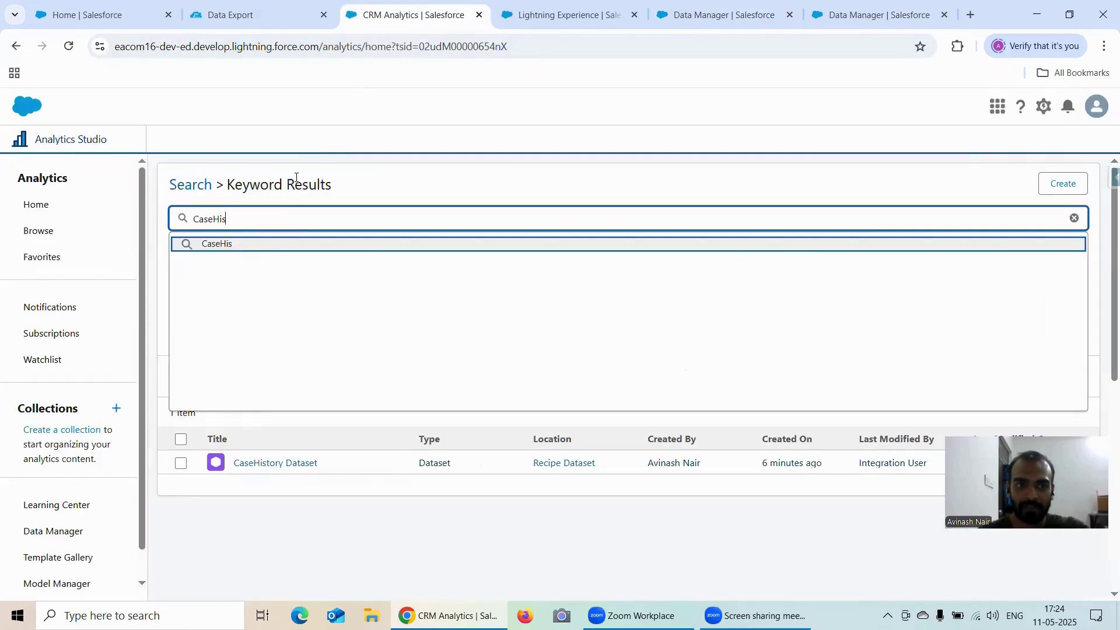
key("ctrl+a")
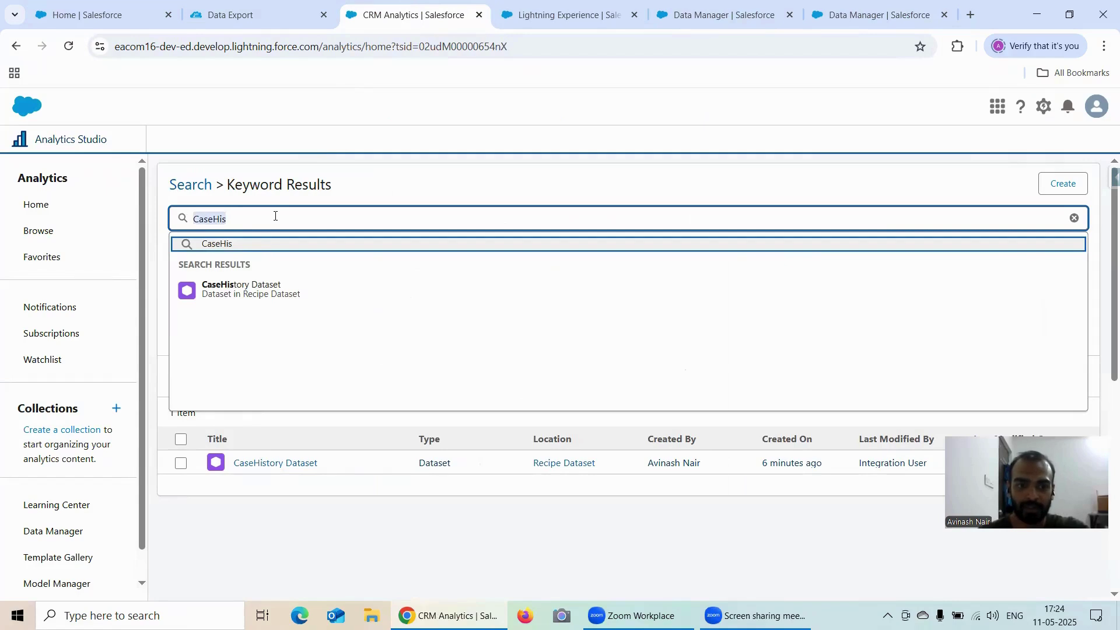
key("ctrl+v")
key("Return")
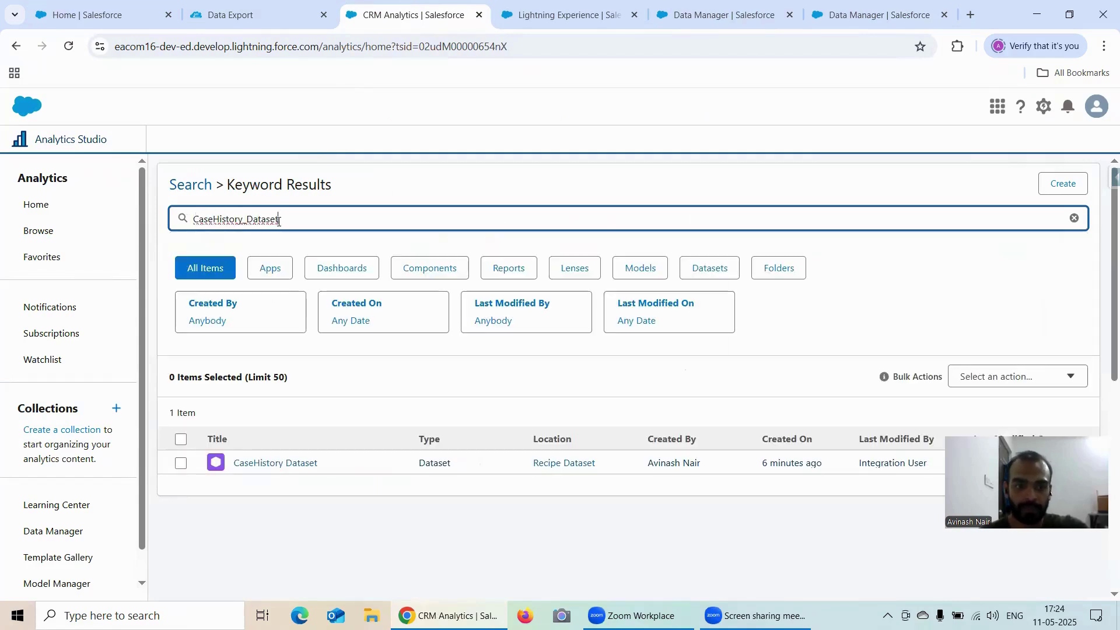
Step: Reload Analytics Studio, browse the apps, open Shared App and show only its datasets
left_click(69, 46)
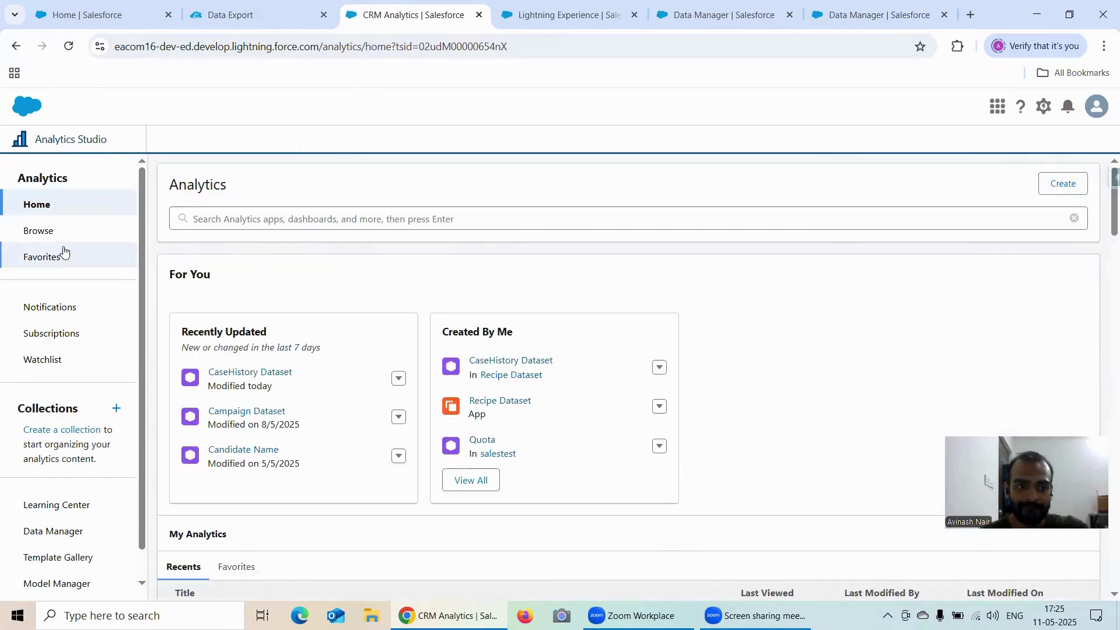
left_click(15, 236)
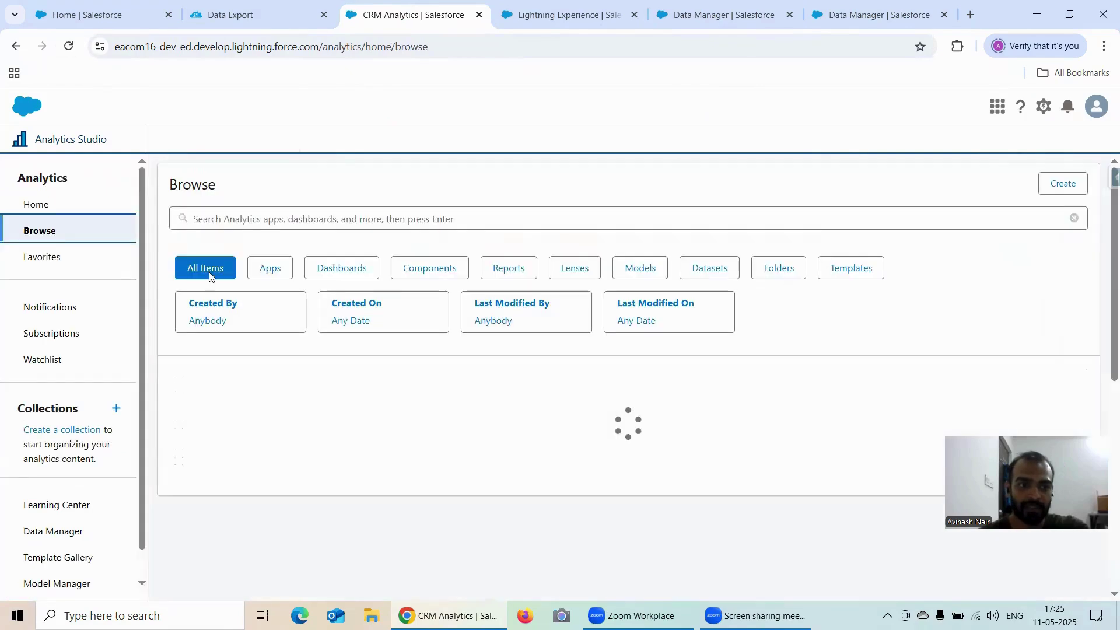
left_click(271, 270)
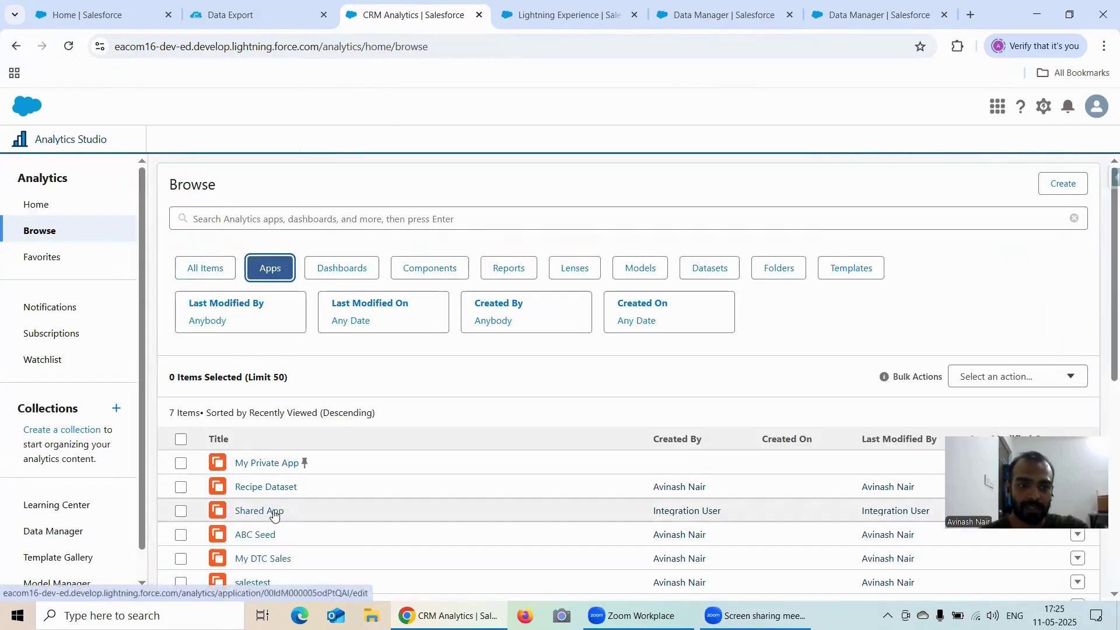
left_click(260, 512)
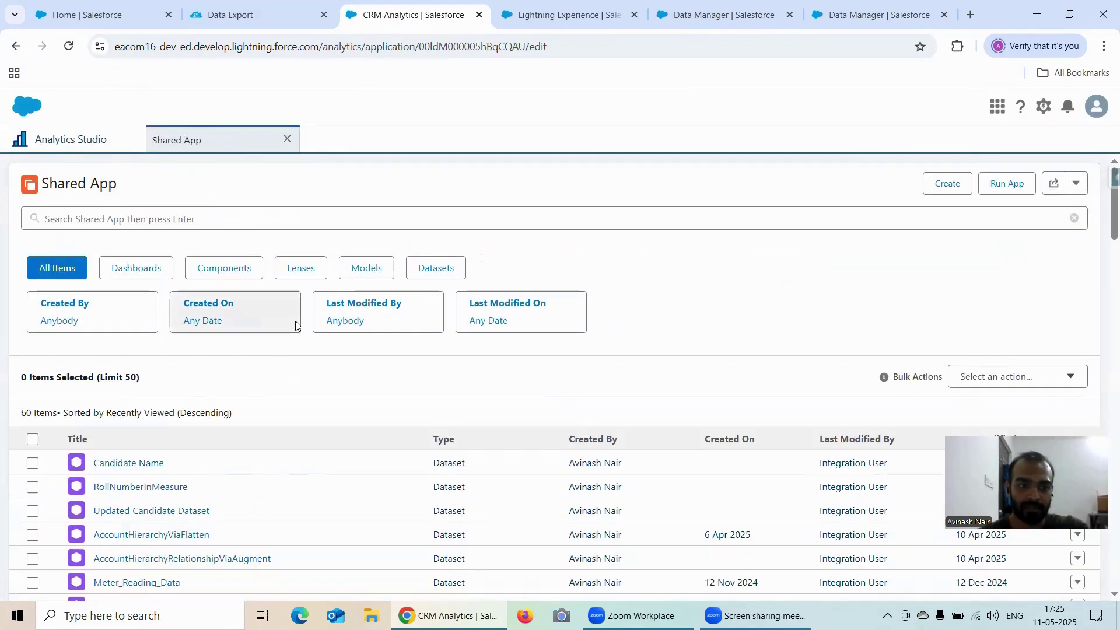
scroll(283, 399, "down", 1)
left_click(423, 195)
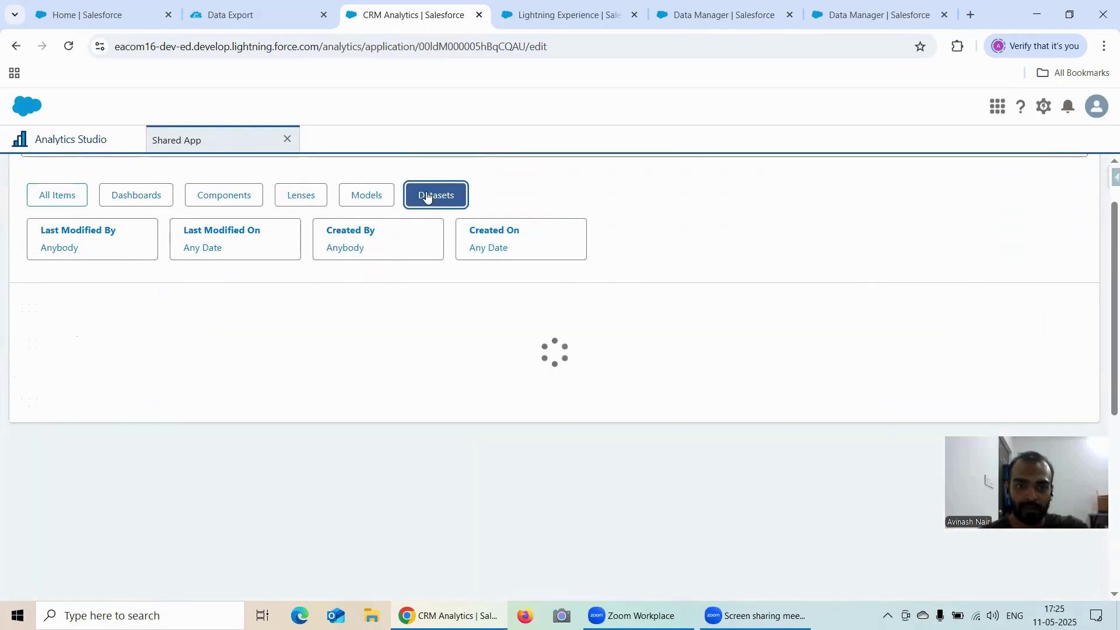
scroll(280, 334, "up", 1)
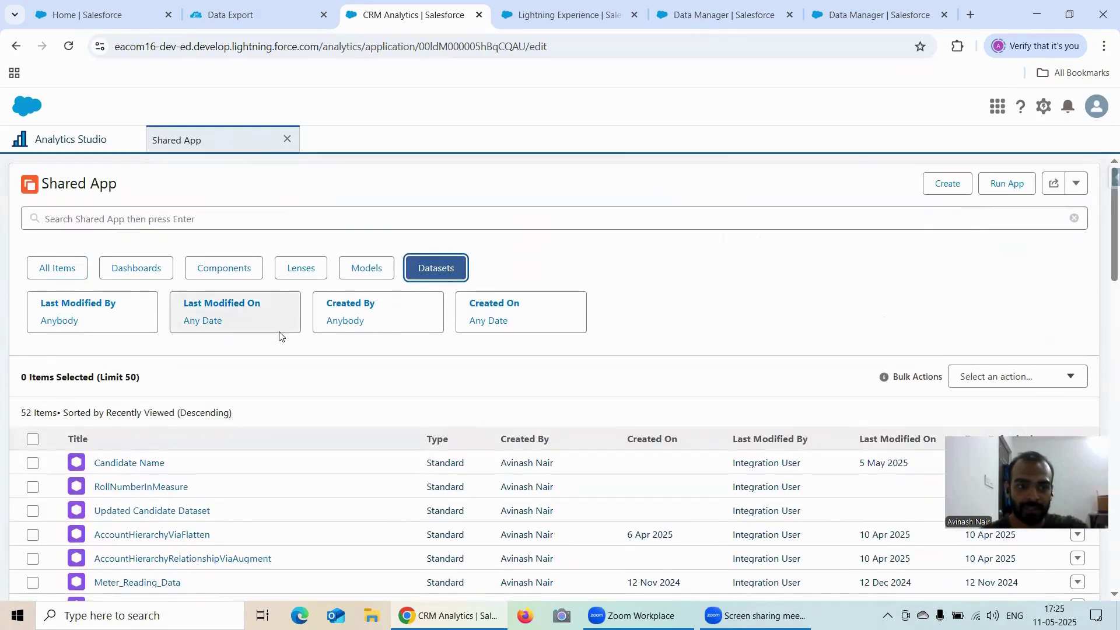
Step: Search the Shared App datasets for the alias CaseHistory_Dataset and for CaseHistory
left_click(234, 217)
key("ctrl+v")
key("Return")
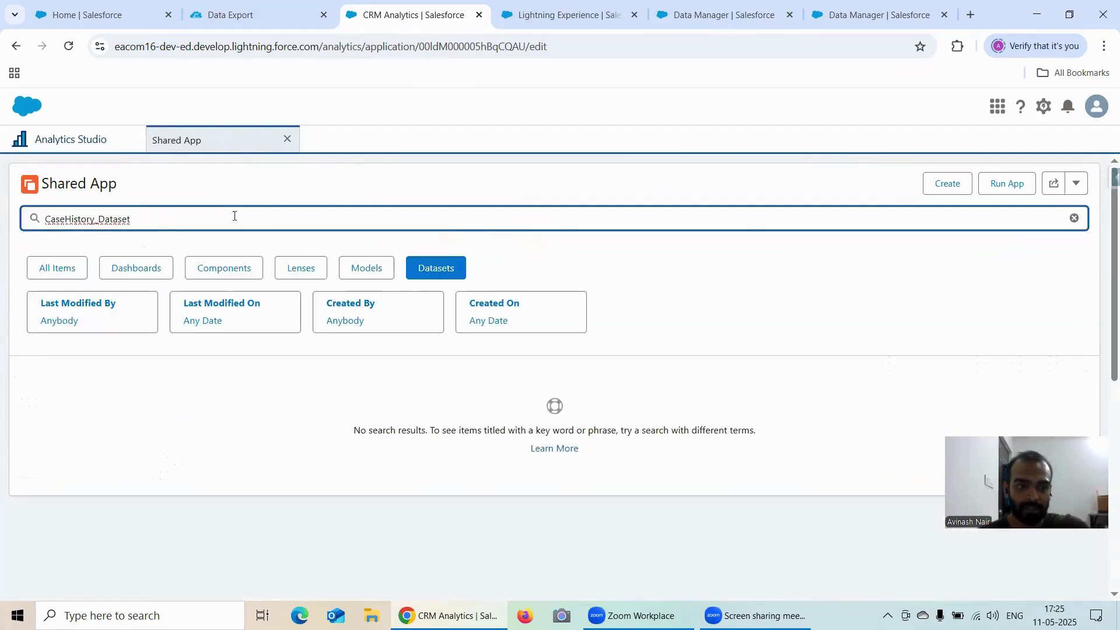
left_click(178, 217)
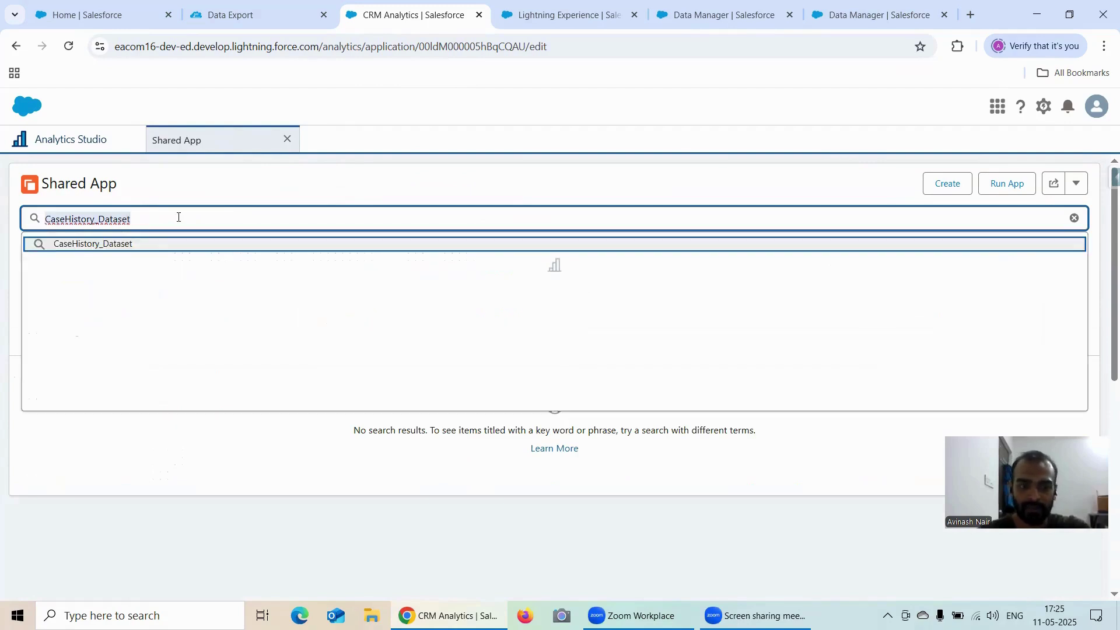
type("CaseH")
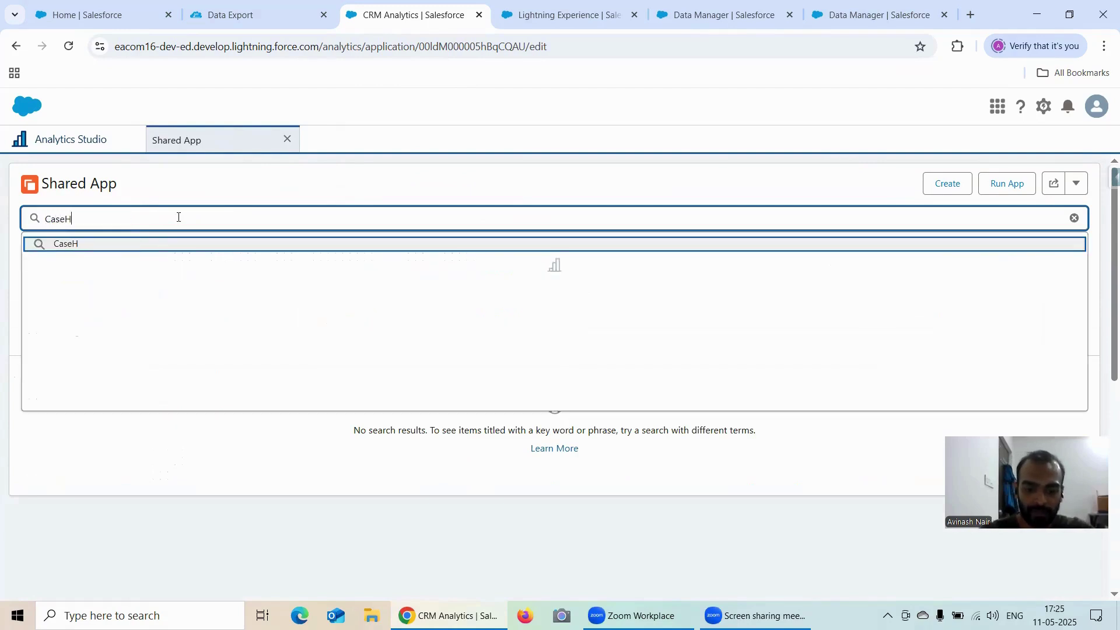
type("istory")
key("Return")
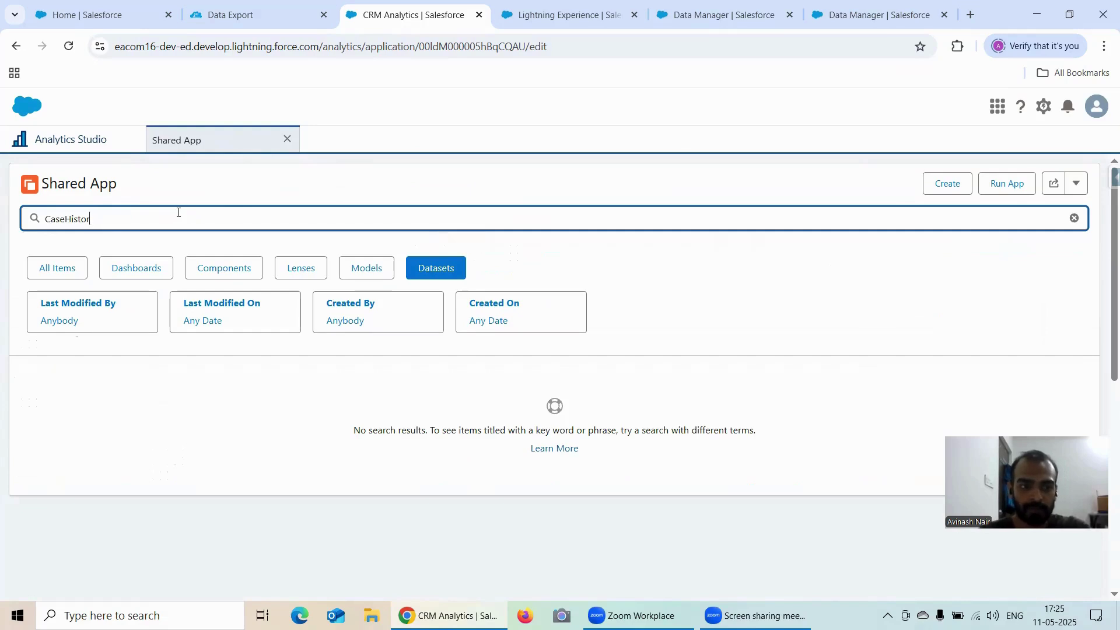
Step: Shorten the Shared App dataset search to Case and run it
key("BackSpace")
key("BackSpace")
key("BackSpace")
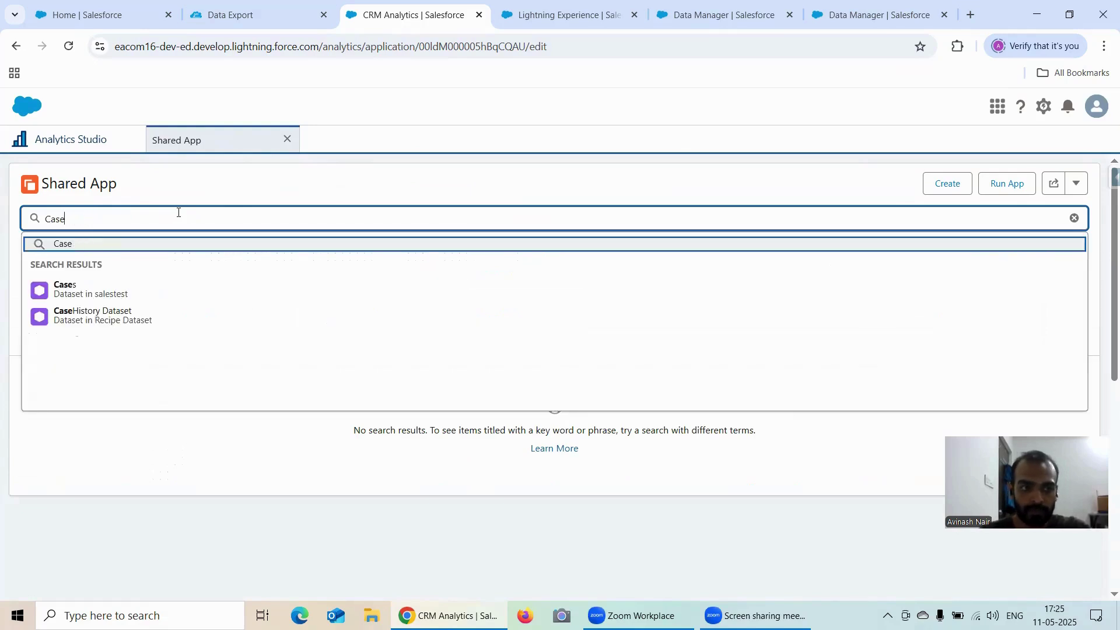
key("Return")
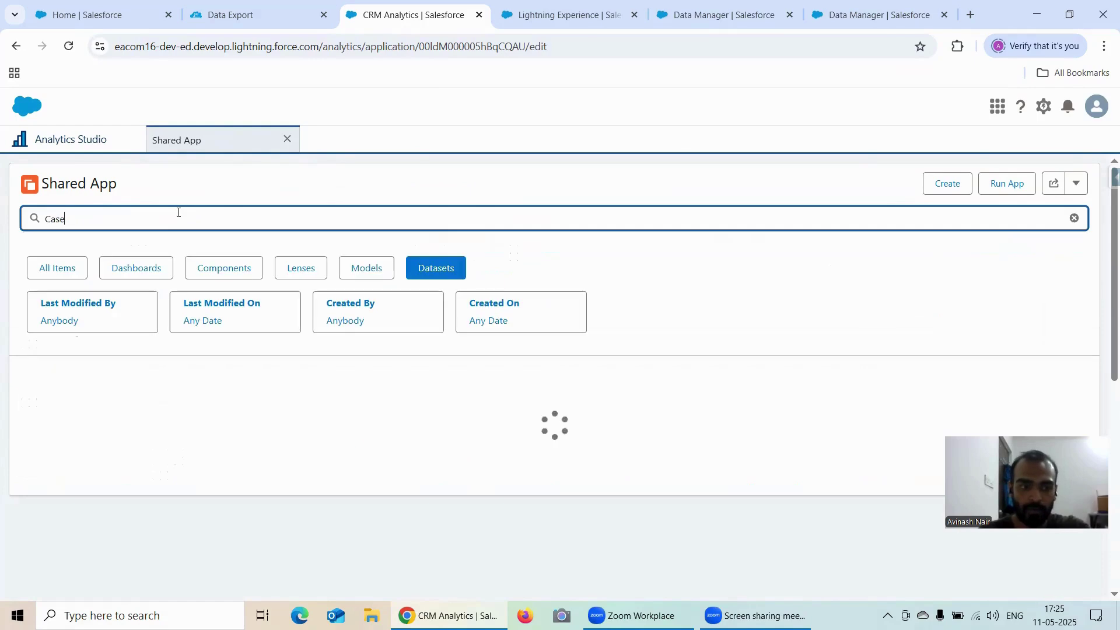
Step: Return to the Free Session 16 dataflow, close the register node's details and refresh the Data Manager jobs monitor
left_click(840, 28)
left_click(628, 28)
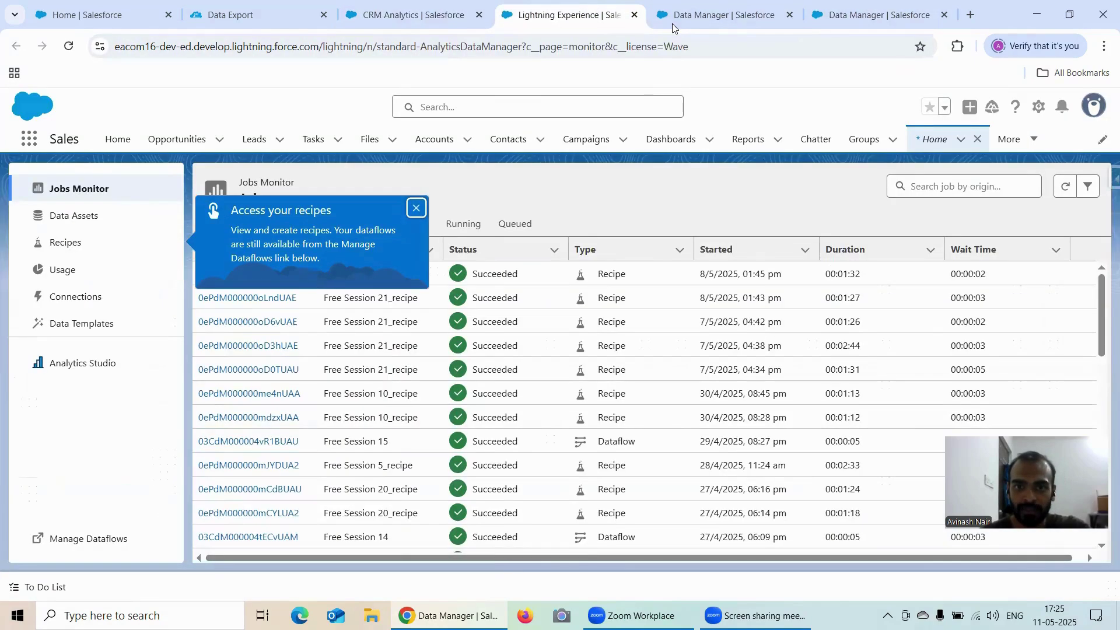
left_click(671, 26)
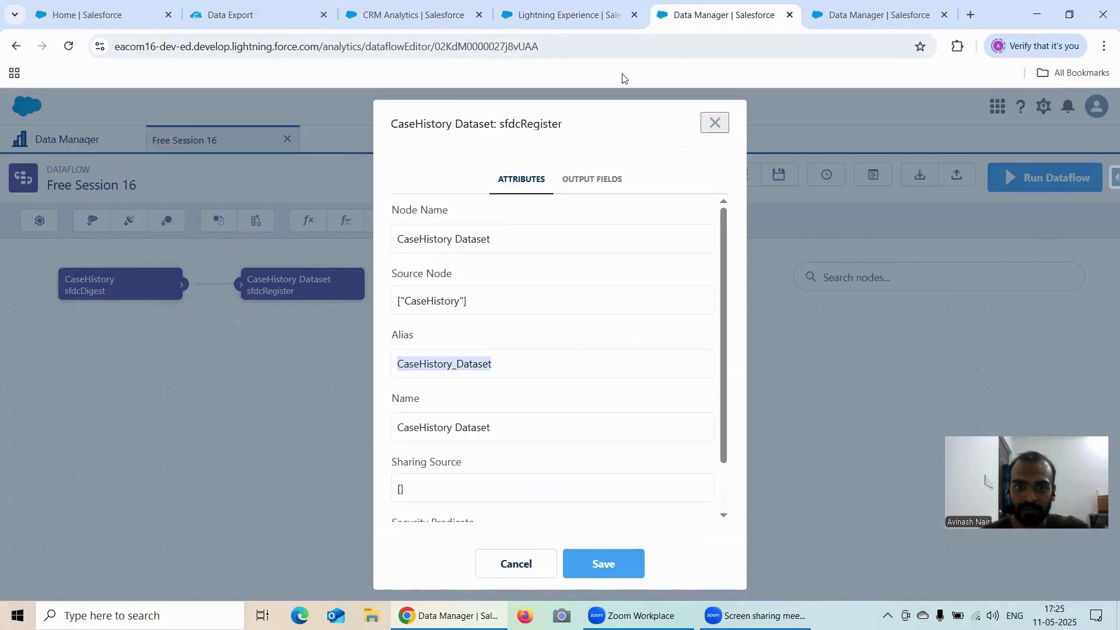
left_click(713, 124)
double_click(79, 139)
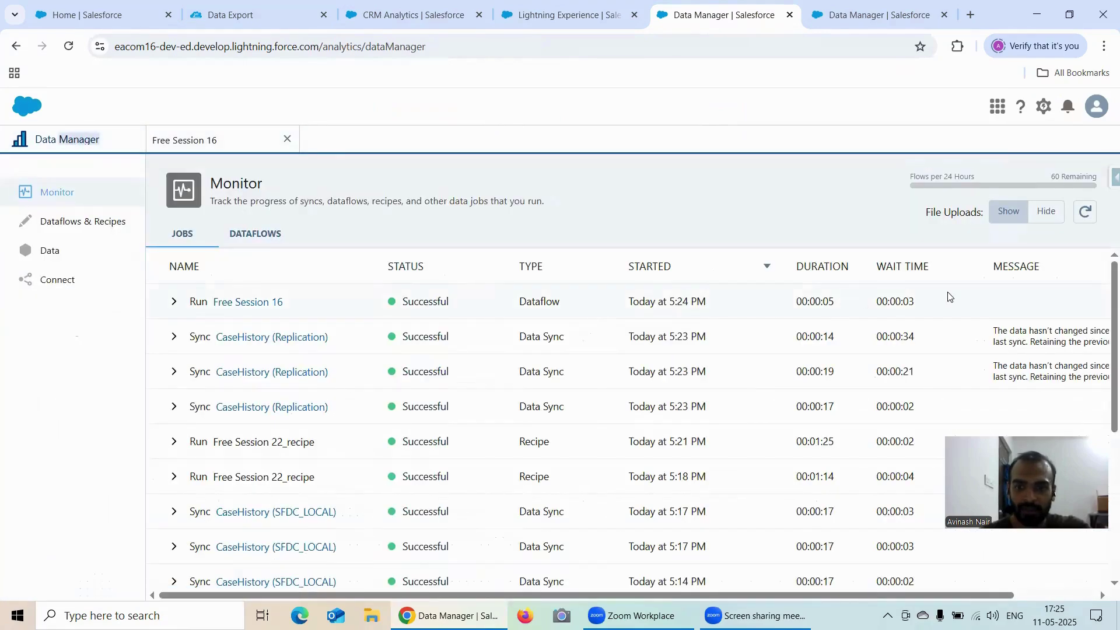
left_click(1086, 214)
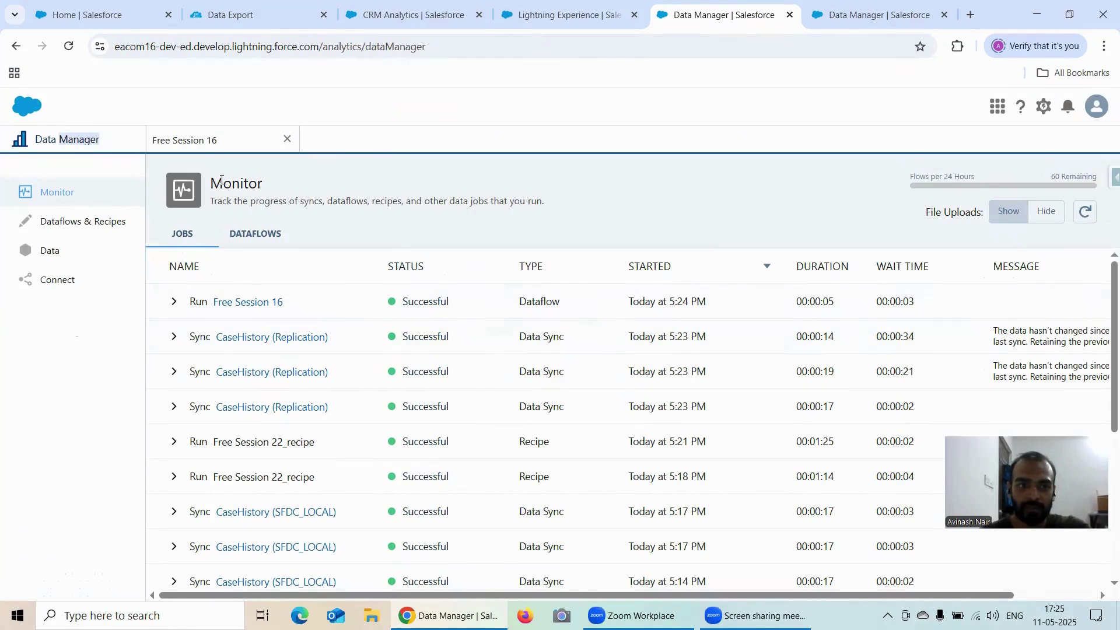
Step: Reopen the CaseHistory Dataset register node in Free Session 16 and copy its alias CaseHistory_Dataset
left_click(200, 143)
left_click(268, 283)
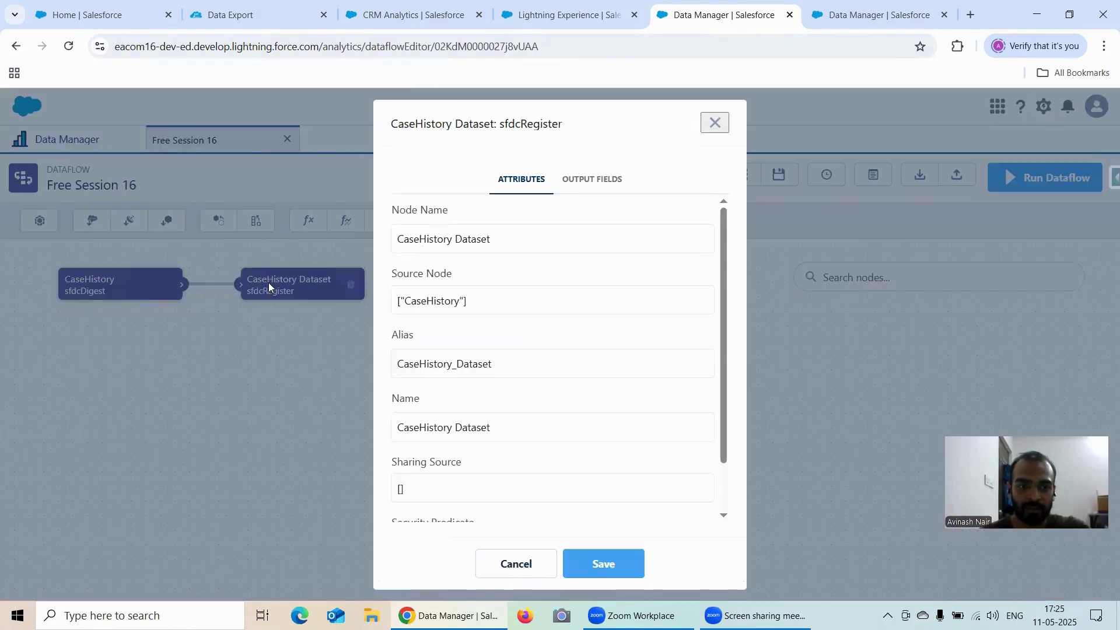
double_click(487, 366)
key("ctrl+c")
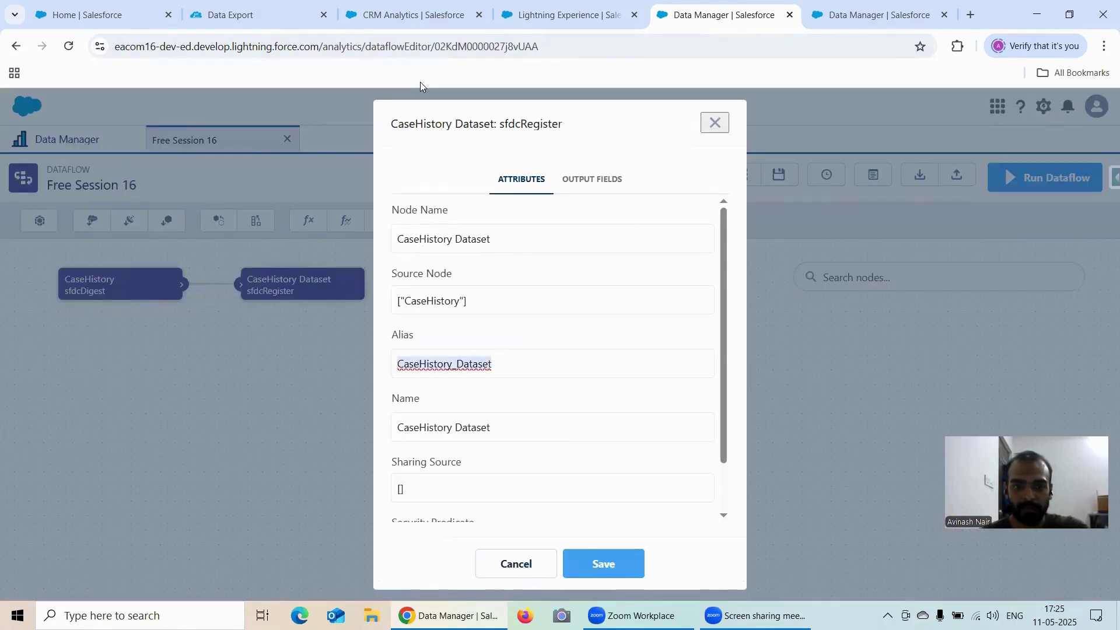
Step: Switch to Analytics Studio and search the Shared App datasets for CaseHistory Dataset, with a space instead of the underscore
left_click(248, 17)
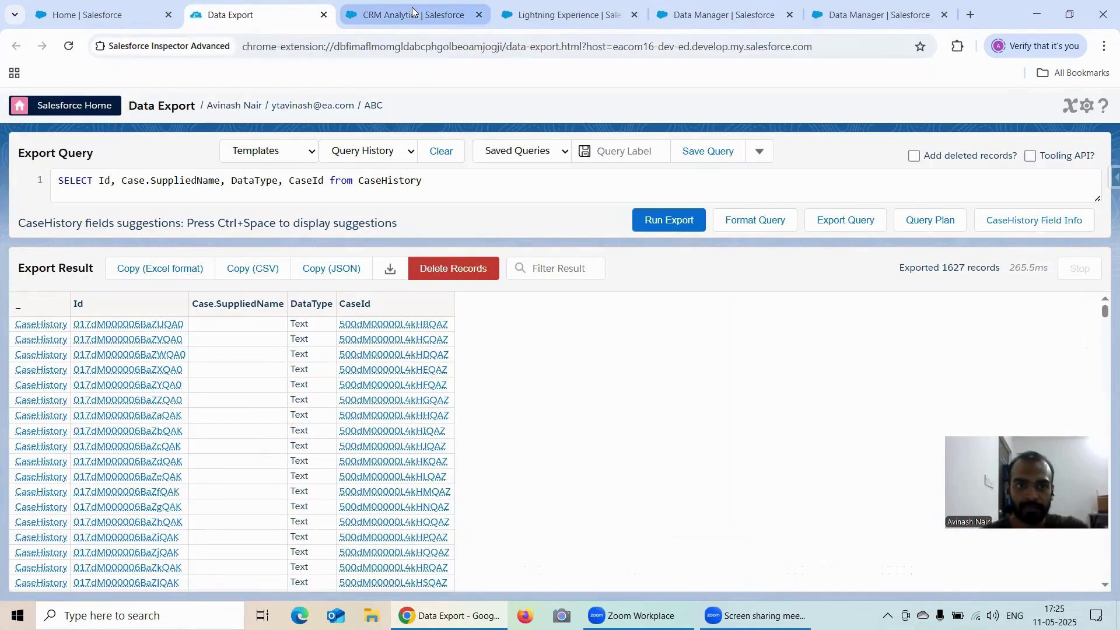
left_click(412, 12)
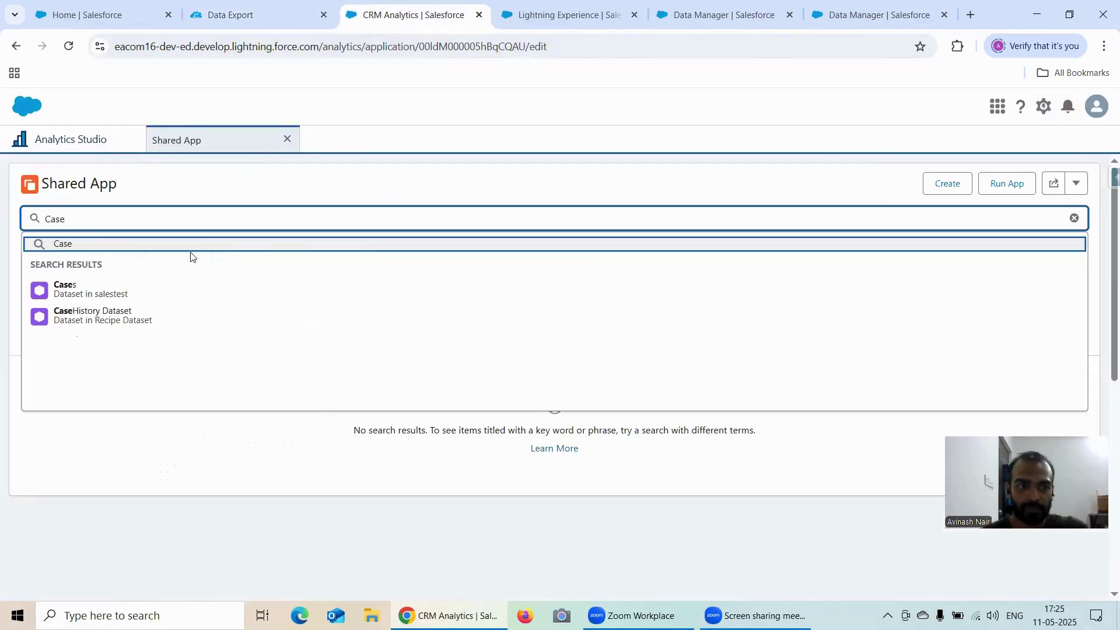
double_click(117, 216)
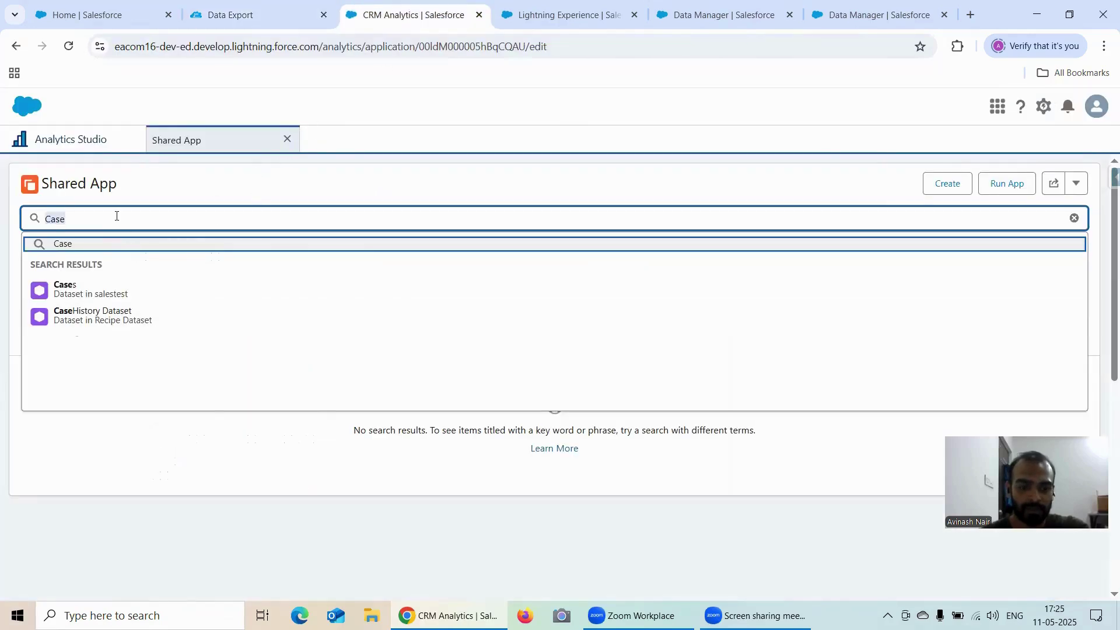
key("ctrl+v")
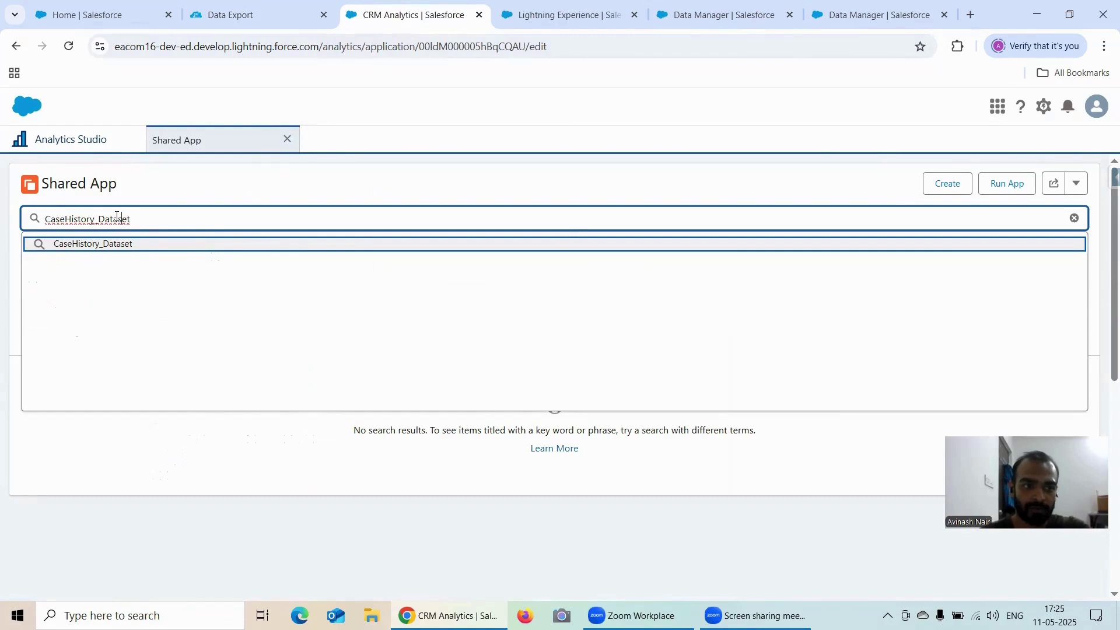
key("Return")
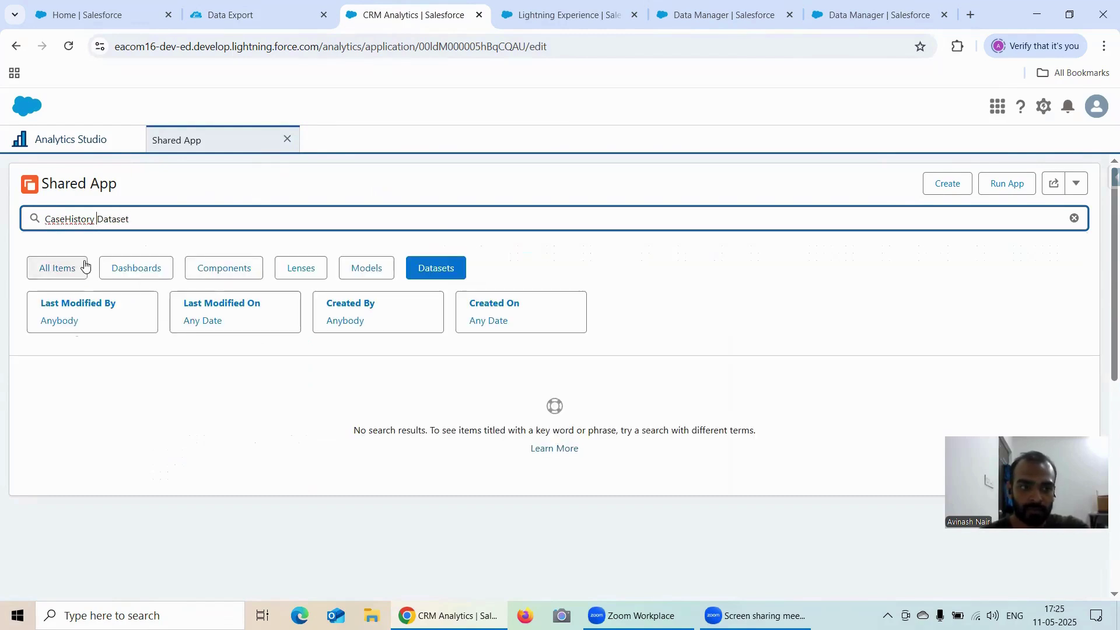
Step: Close Shared App and search the apps in the Analytics Studio browse page for CaseHistory Dataset
left_click(92, 144)
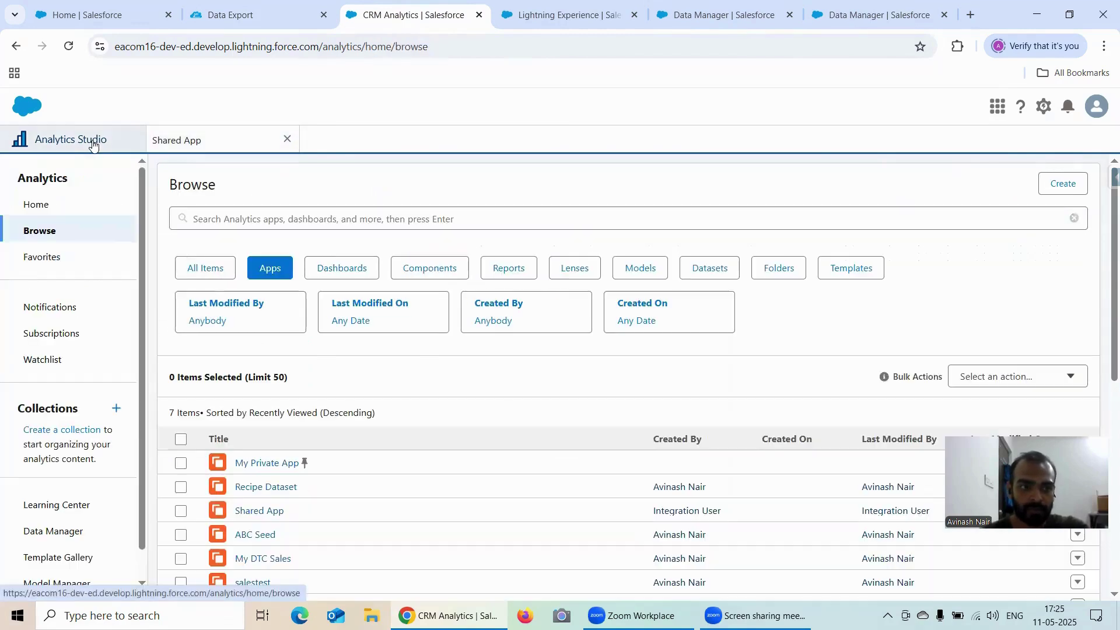
left_click(287, 140)
left_click(257, 217)
key("ctrl+v")
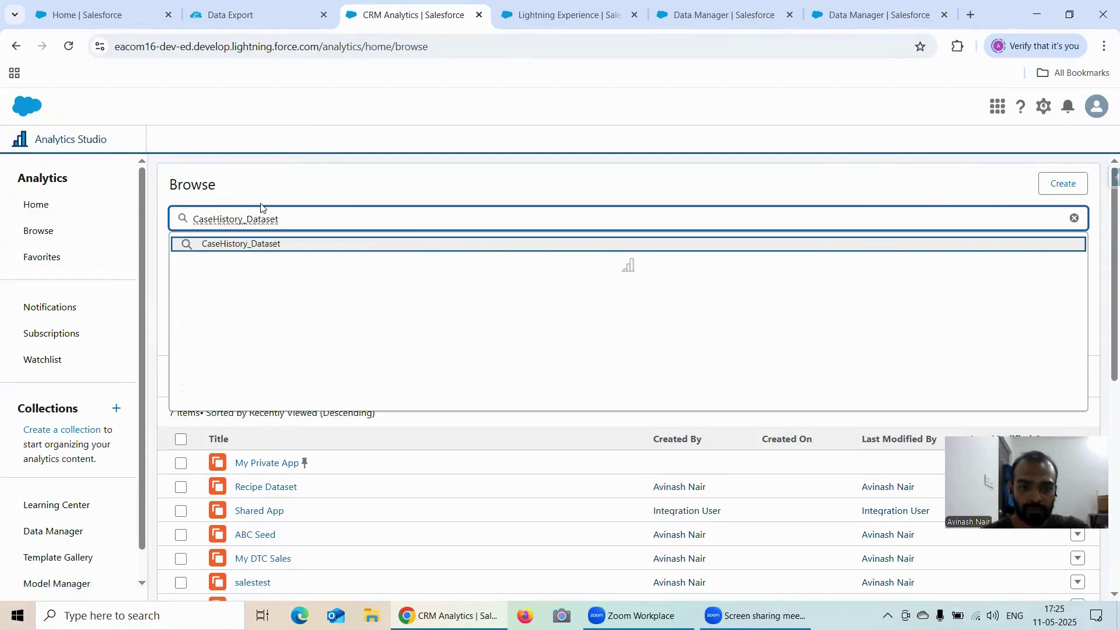
key("BackSpace")
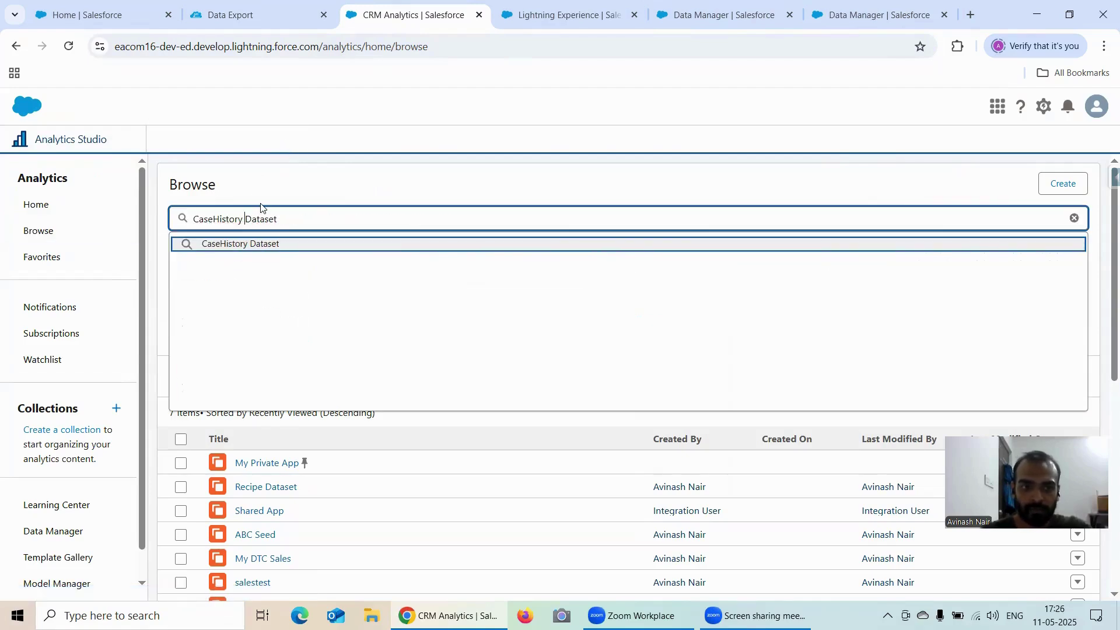
key("Return")
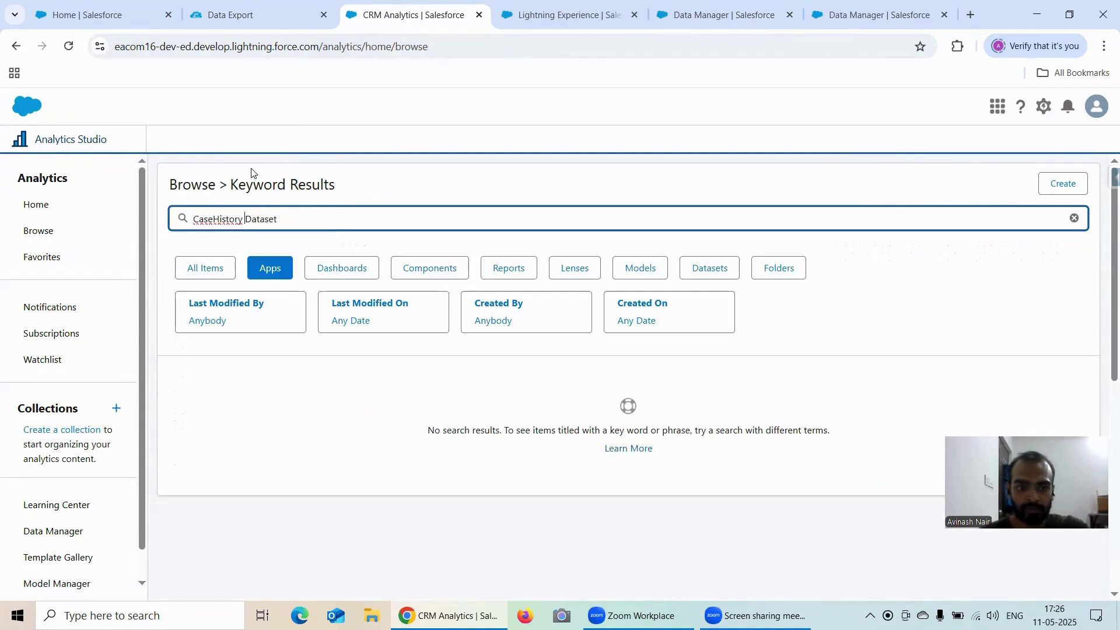
double_click(330, 218)
key("Escape")
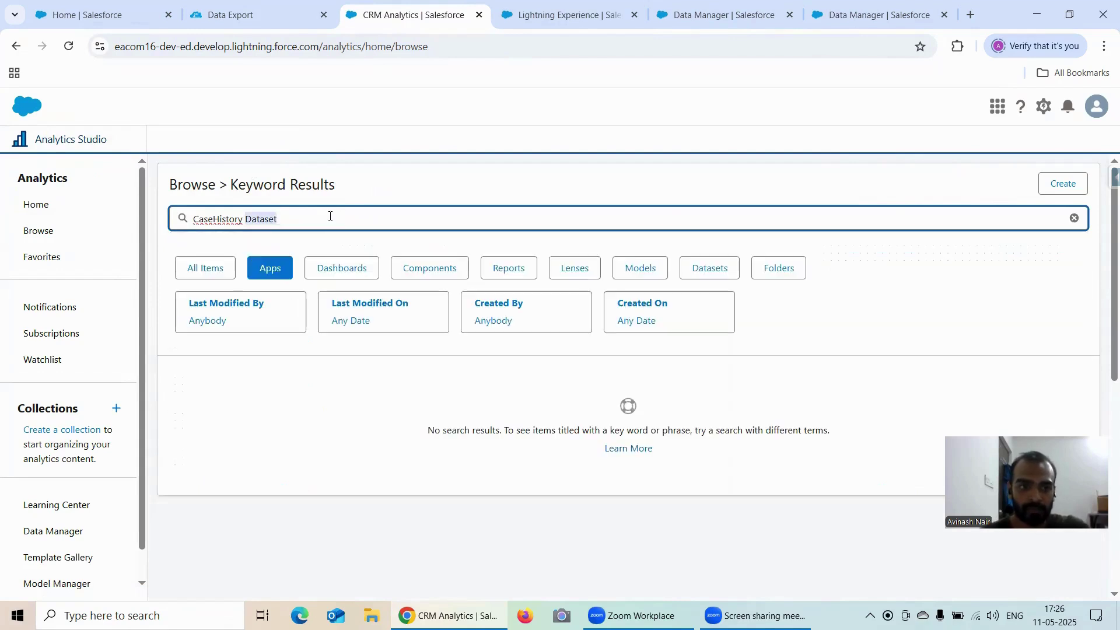
Step: Reload Analytics Studio and search all items for CaseHistory Dataset to check its location and modification time
left_click(70, 46)
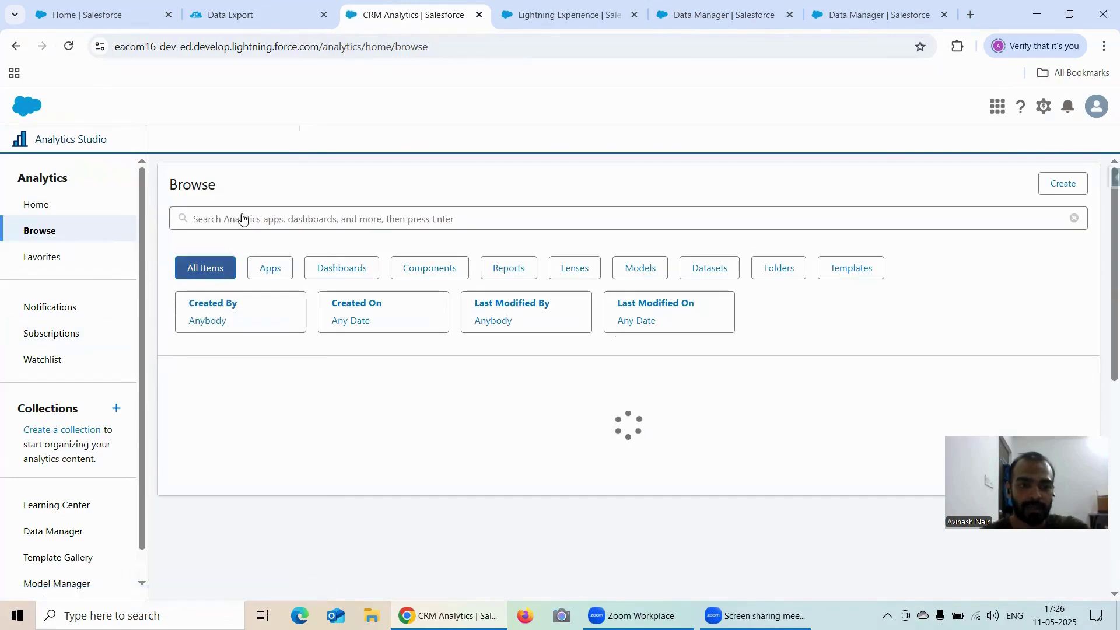
left_click(247, 218)
key("ctrl+v")
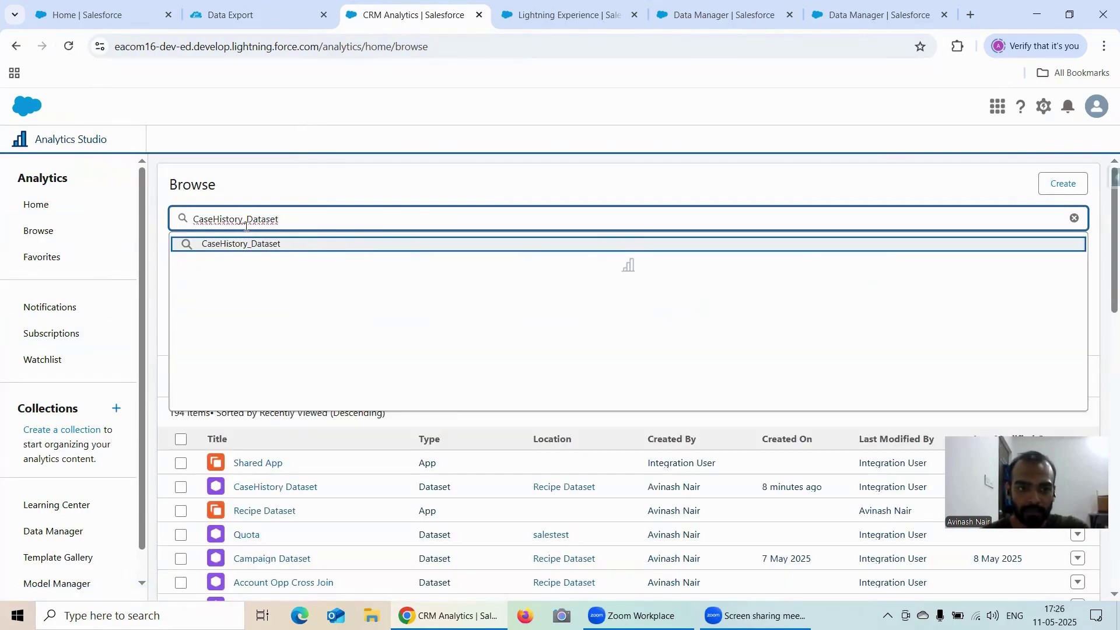
key("BackSpace")
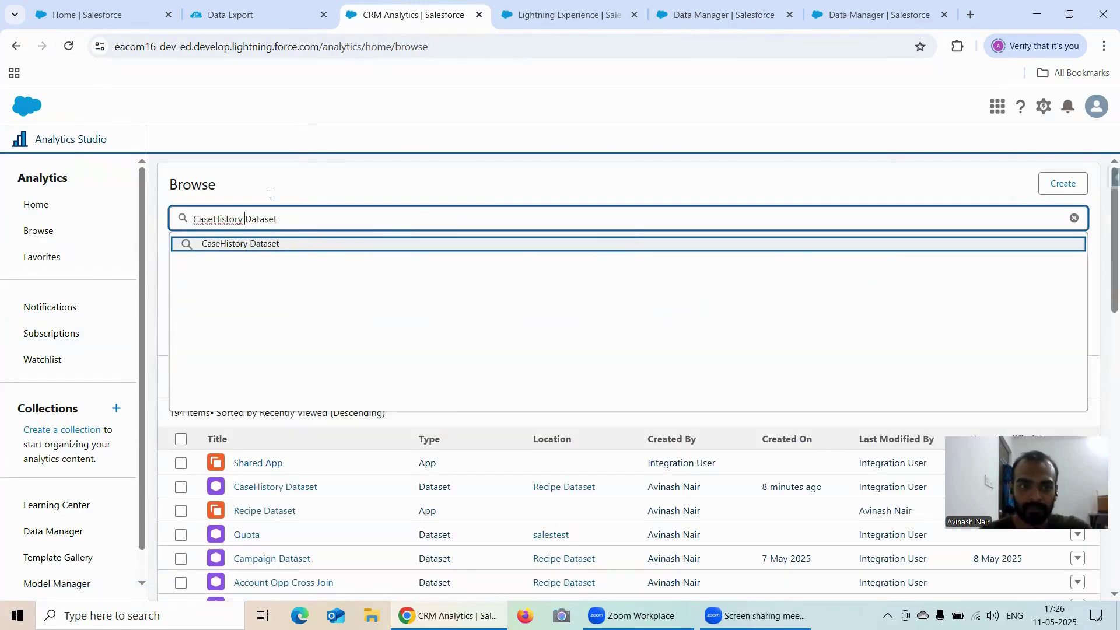
key("Return")
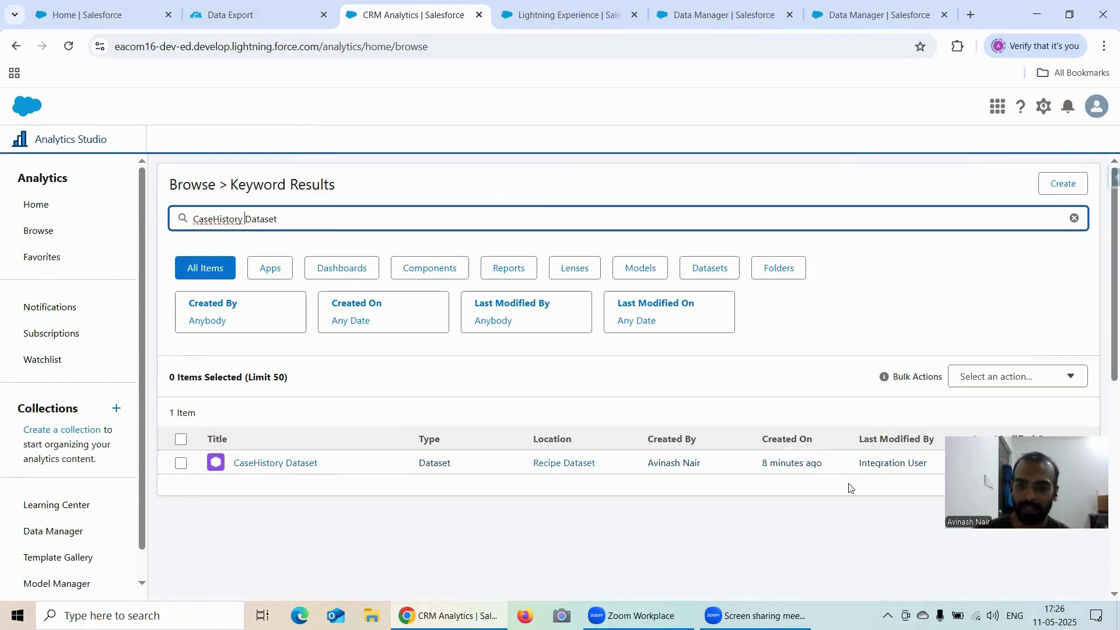
left_click_drag(956, 513, 923, 567)
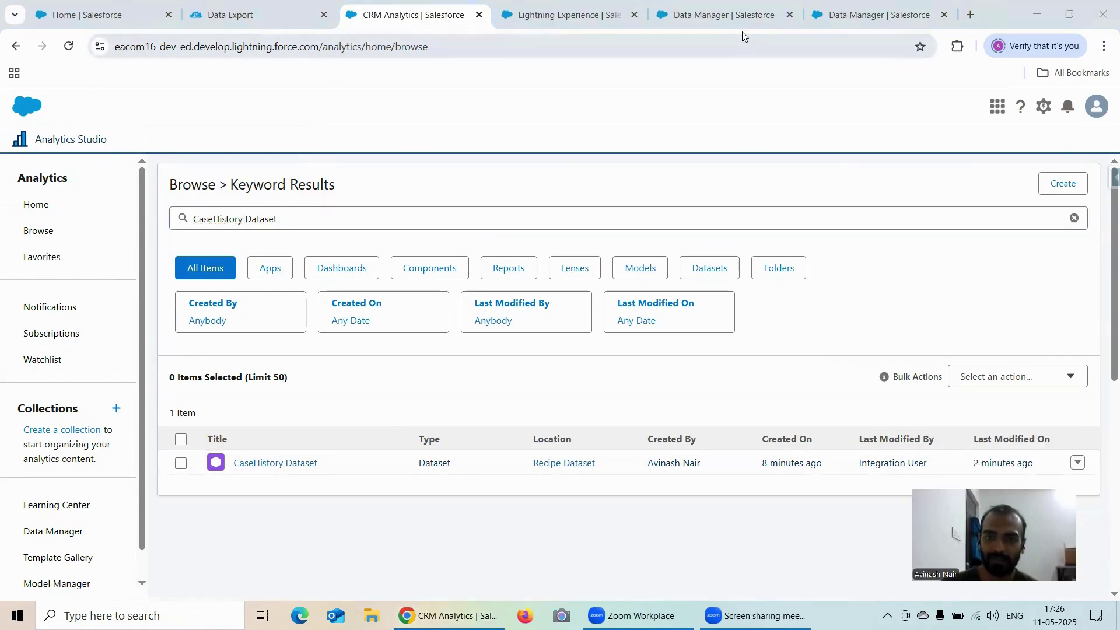
Step: In the Free Session 16 register node, set the name to CaseHistory Dataset1 and the alias to CaseHistory_Dataset1, and save the node
left_click(730, 16)
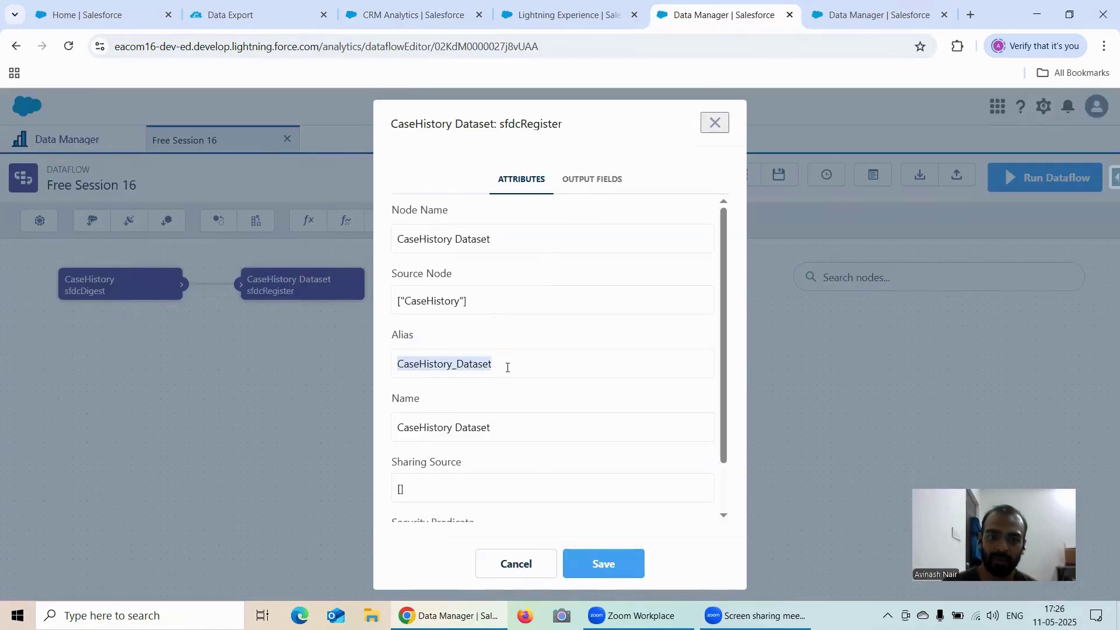
left_click(527, 427)
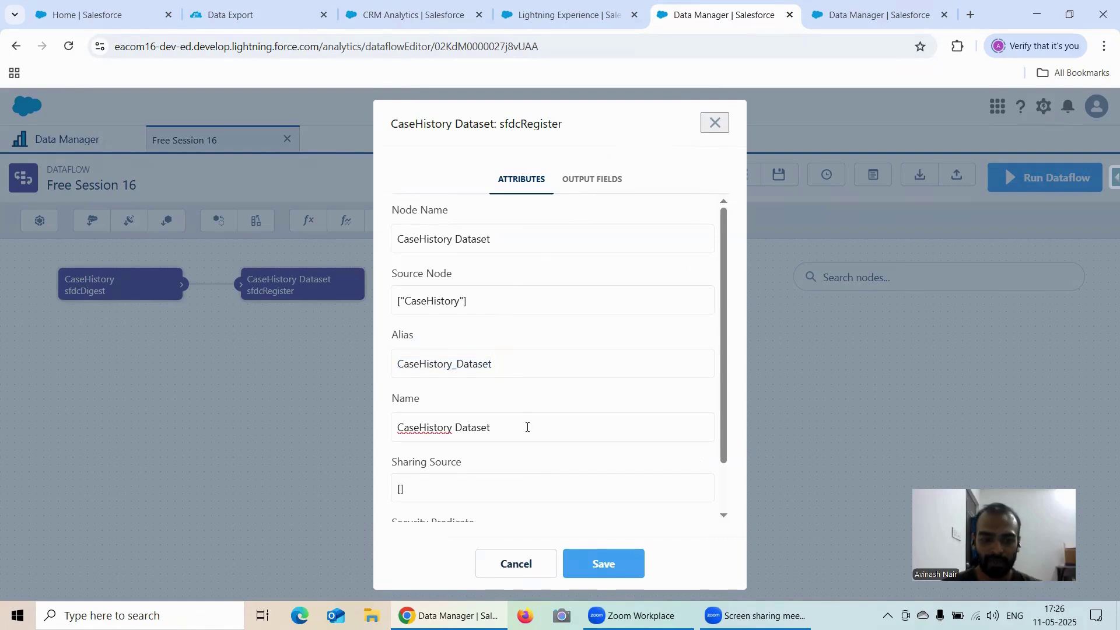
triple_click(523, 368)
type("1")
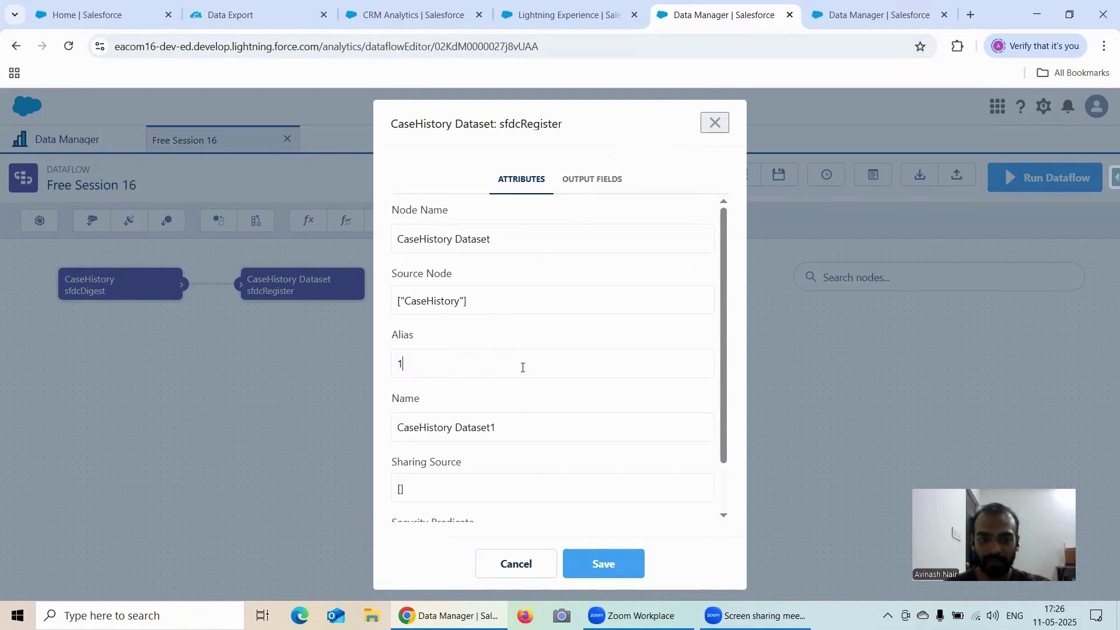
triple_click(482, 430)
key("ctrl+c")
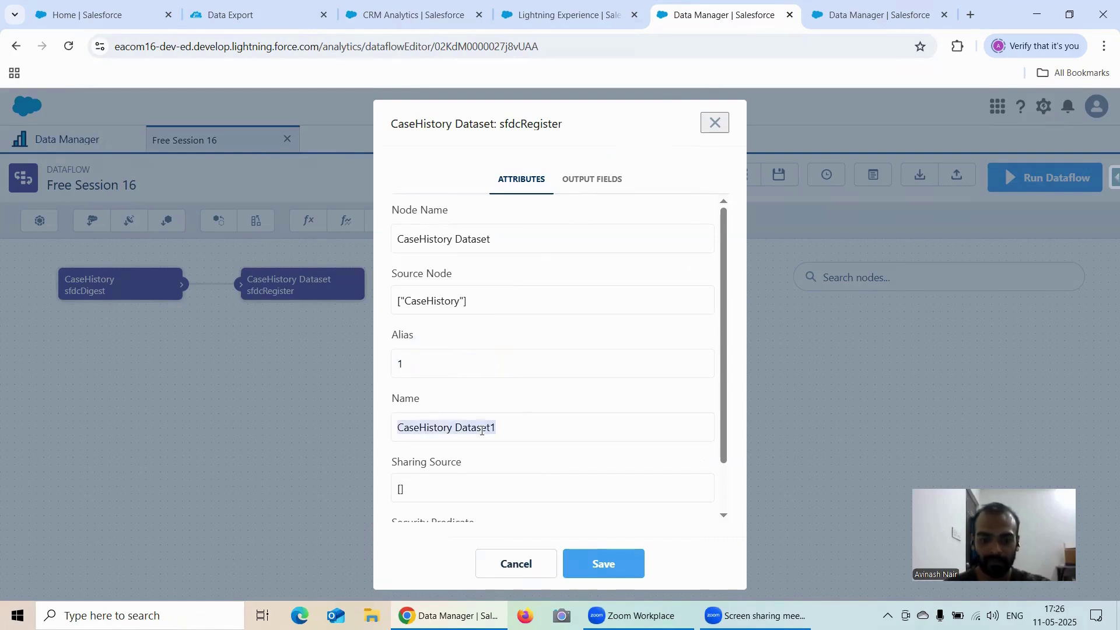
triple_click(470, 367)
key("ctrl+v")
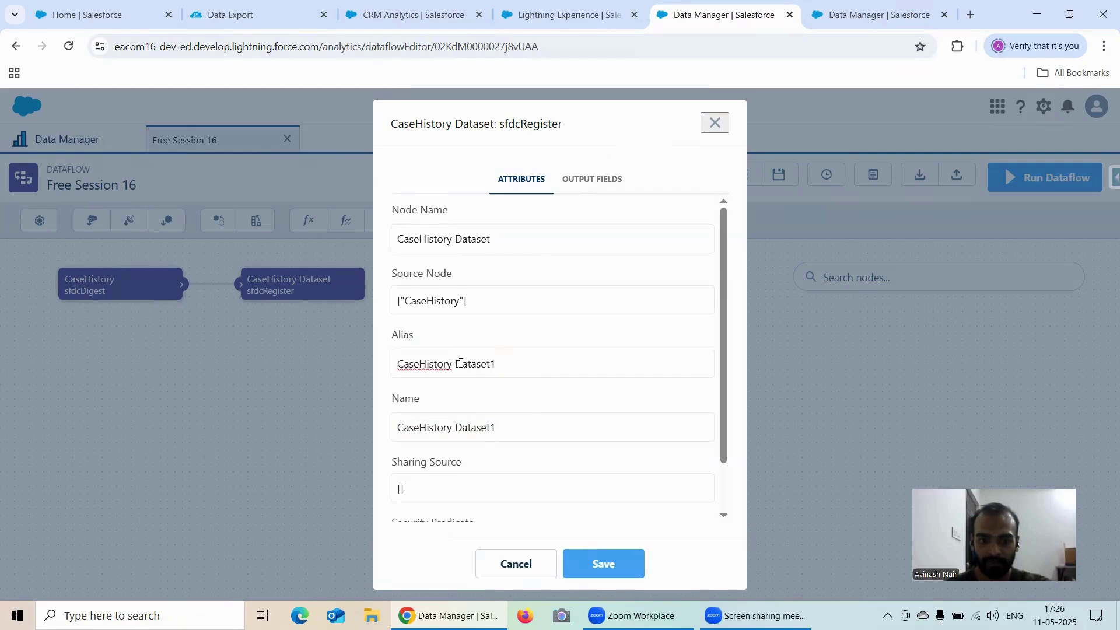
double_click(457, 363)
key("Left")
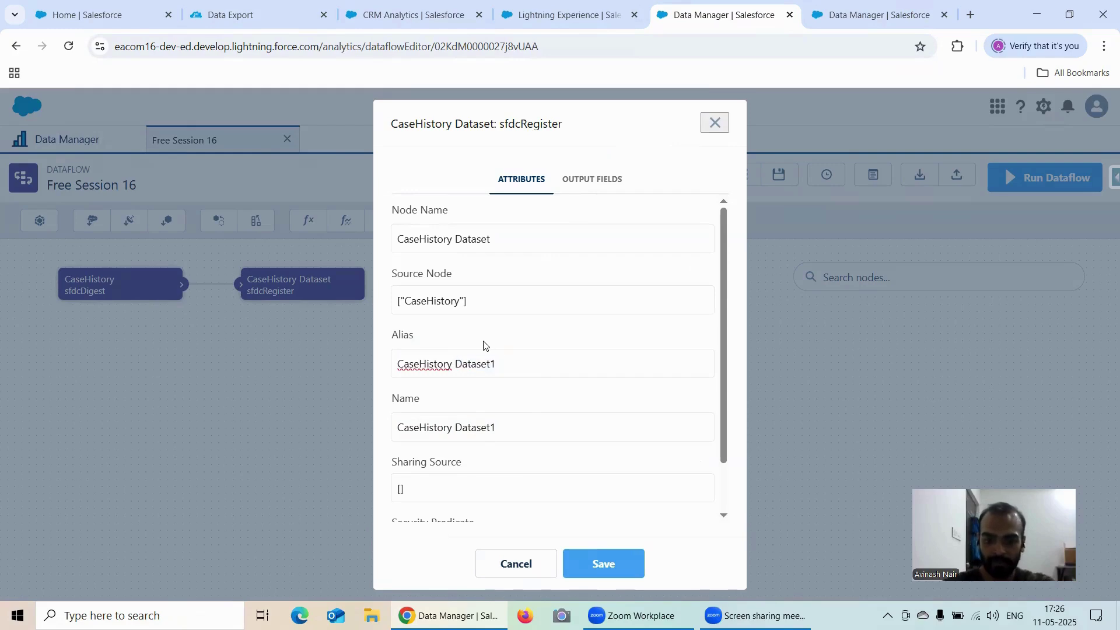
key("BackSpace")
type("_")
left_click(604, 564)
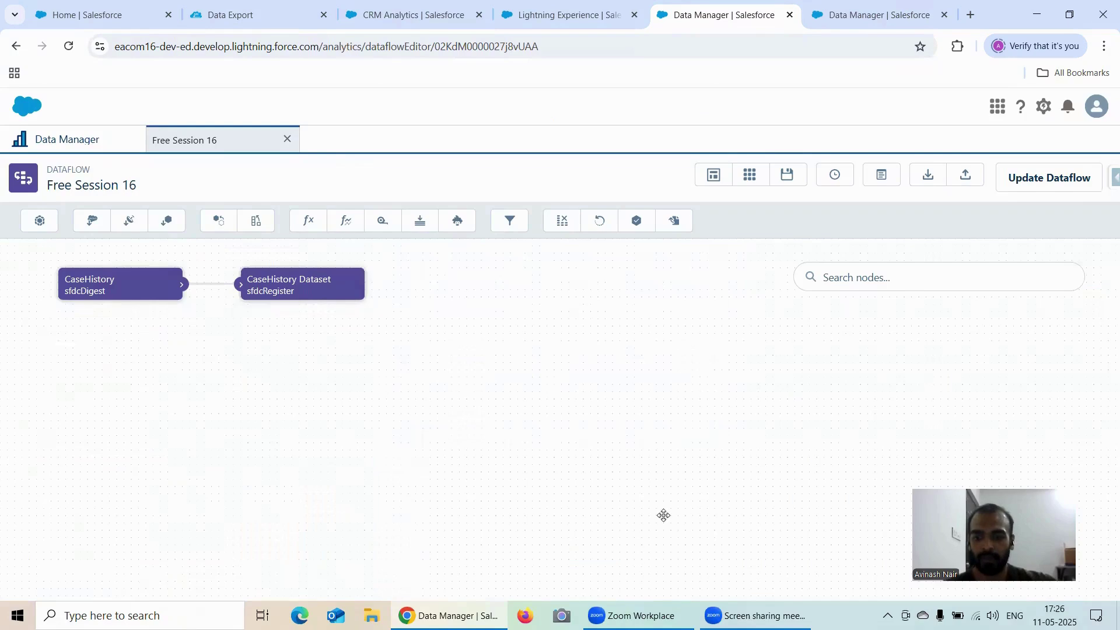
Step: Update the Free Session 16 dataflow with the register node changes and run it
left_click(1021, 181)
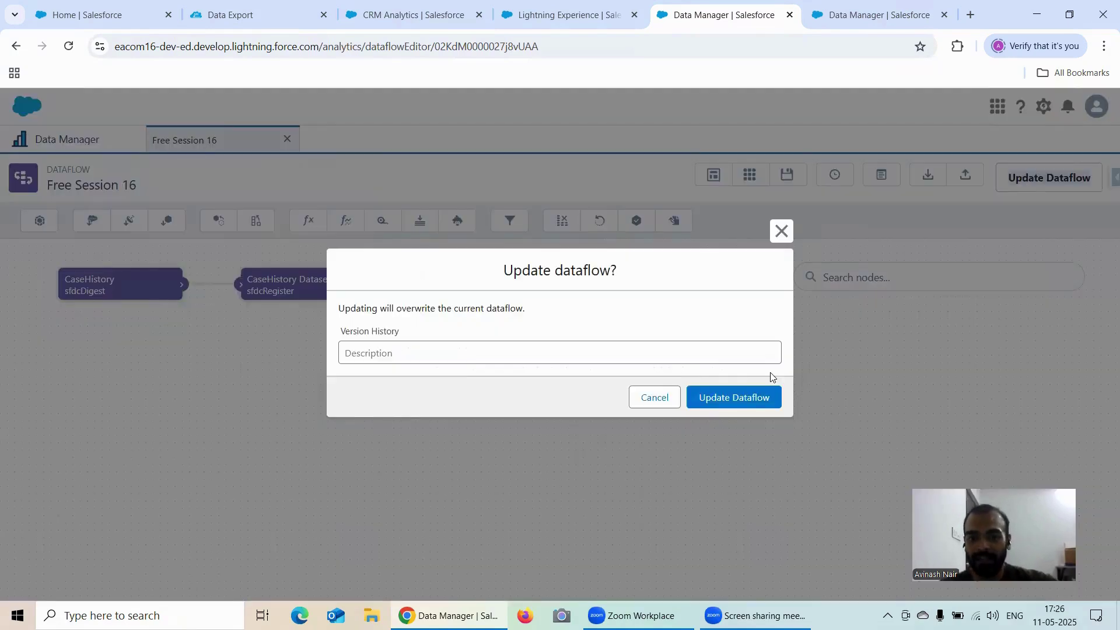
left_click(746, 396)
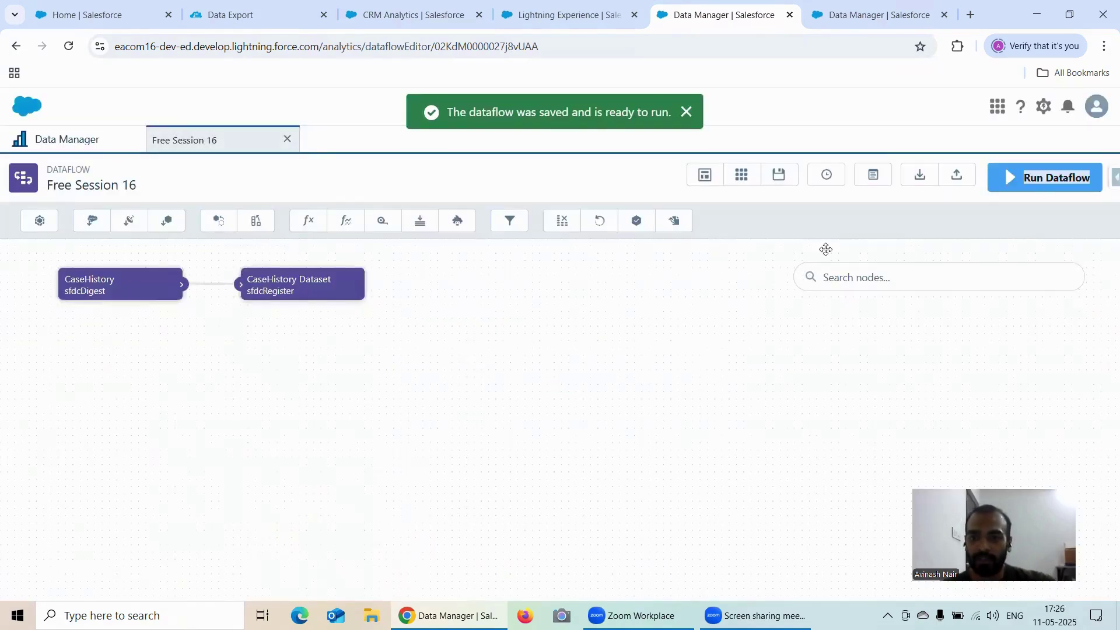
left_click(872, 27)
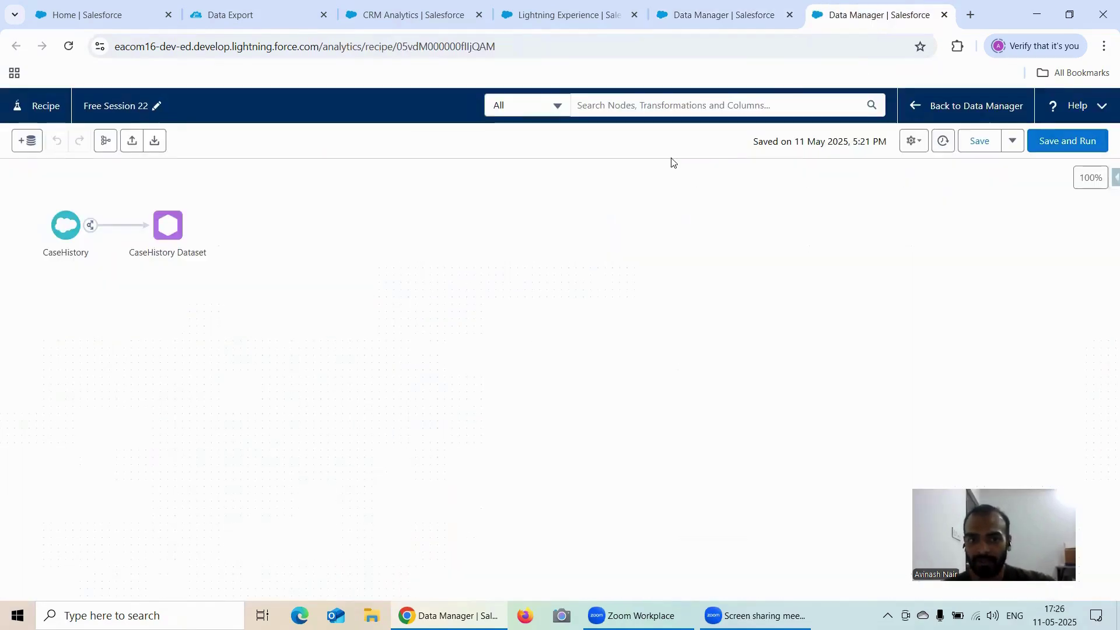
left_click(675, 25)
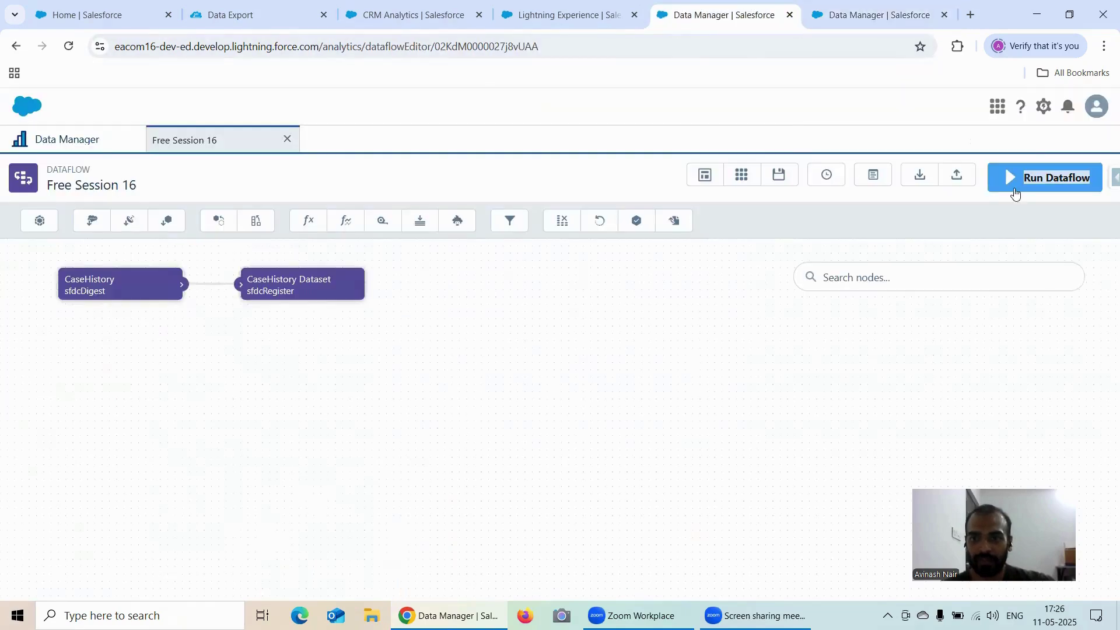
double_click(1033, 178)
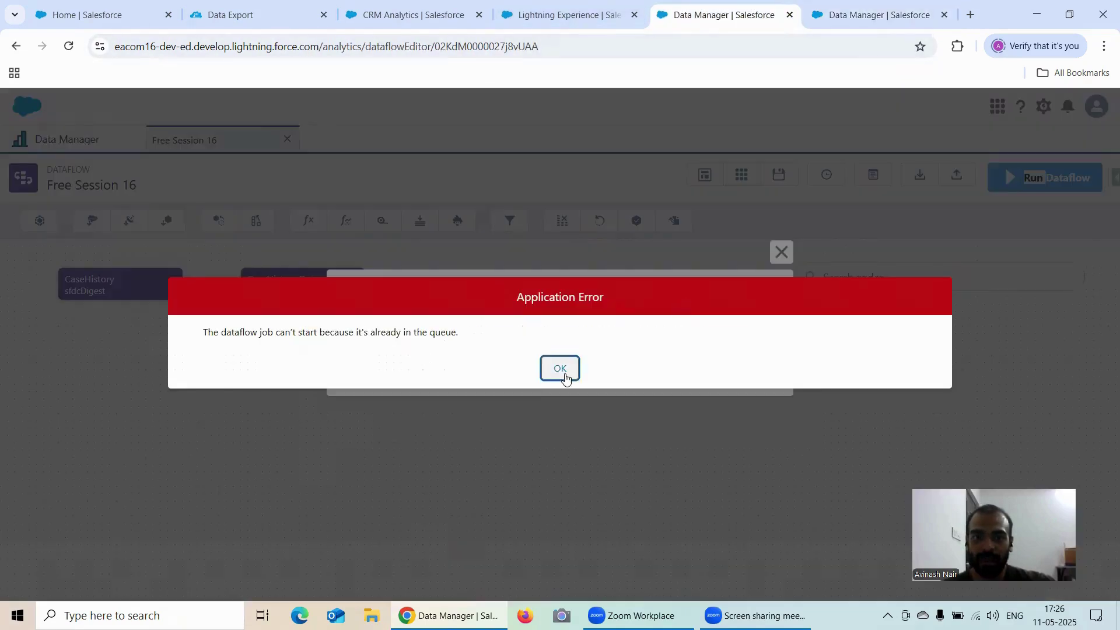
Step: Dismiss the application error and the queued-dataflow notice, and return to the Data Manager job monitor
left_click(560, 368)
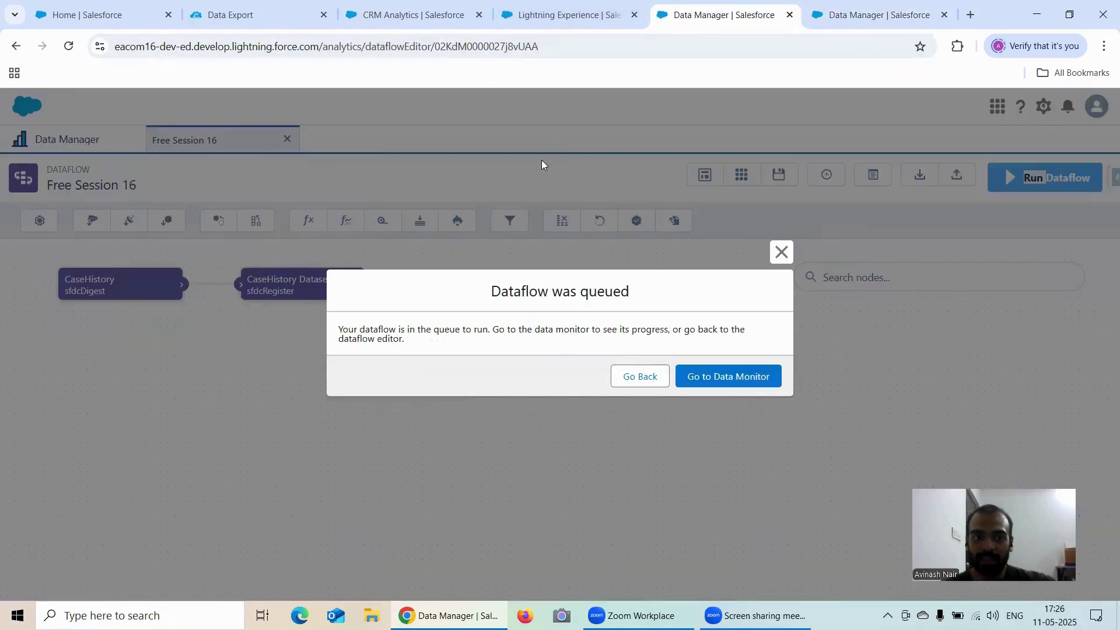
left_click(781, 252)
left_click(83, 140)
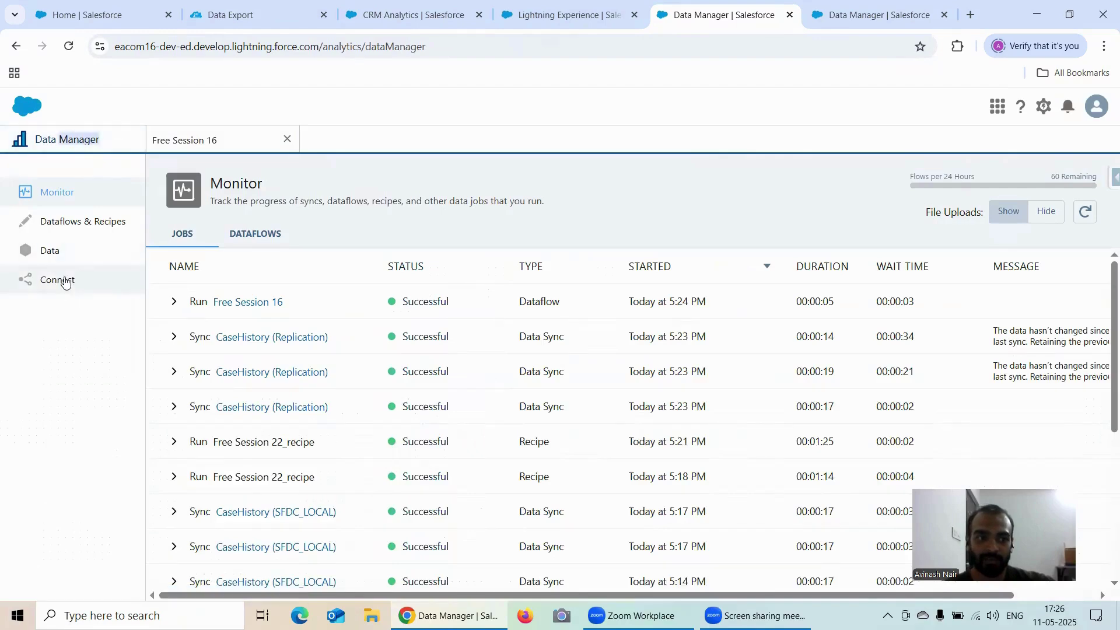
Step: Disconnect the CaseHistory object from the SFDC_LOCAL input connection and confirm the disconnection
left_click(63, 280)
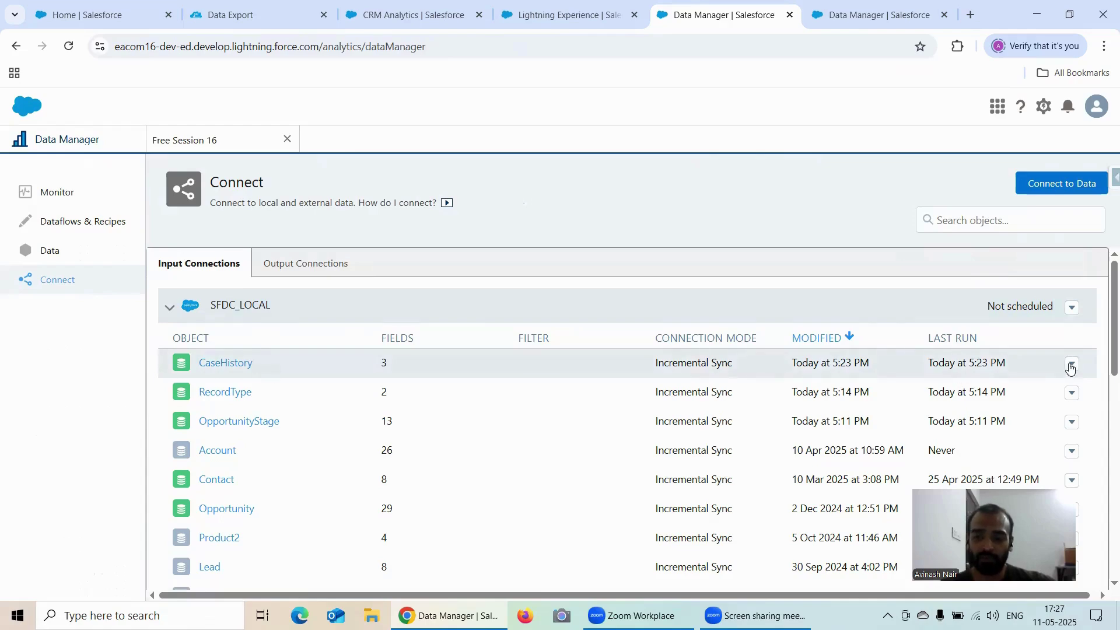
left_click(1071, 364)
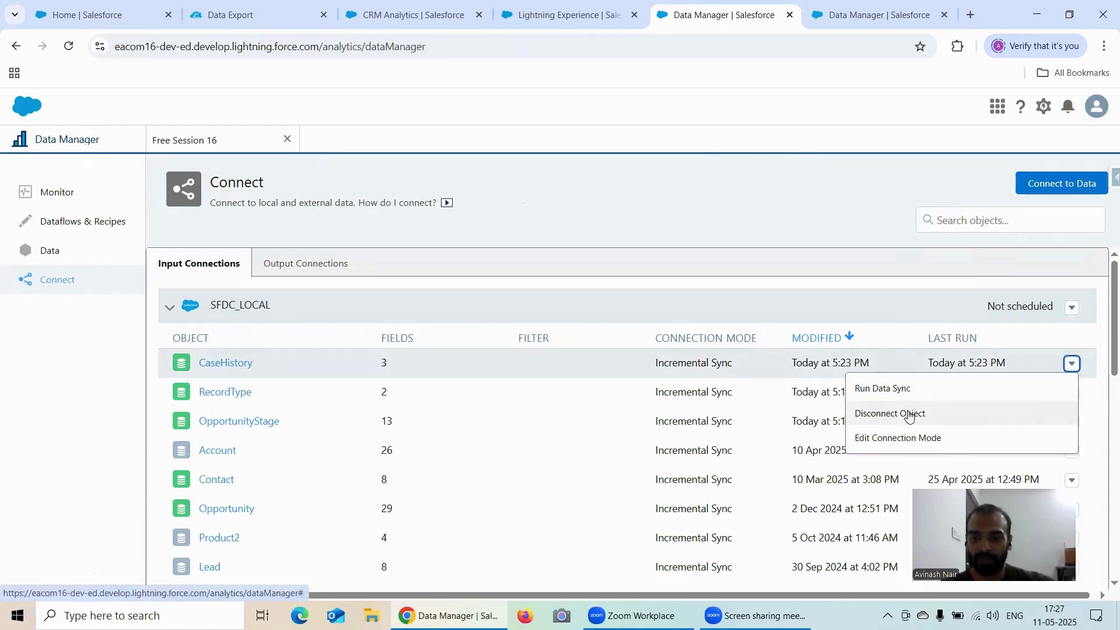
left_click(910, 414)
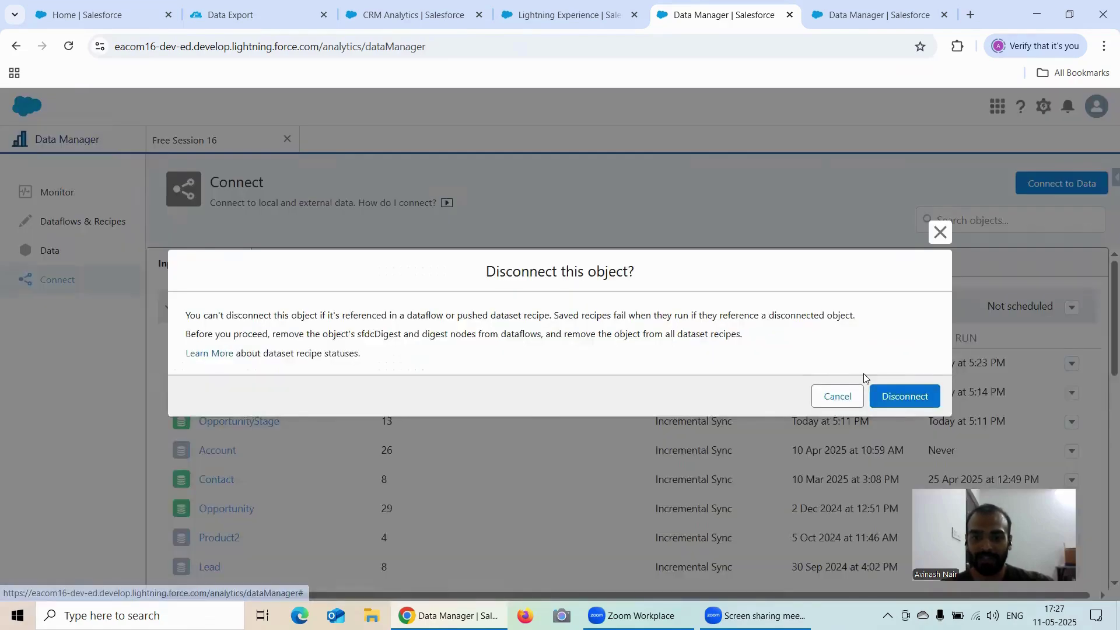
left_click(895, 398)
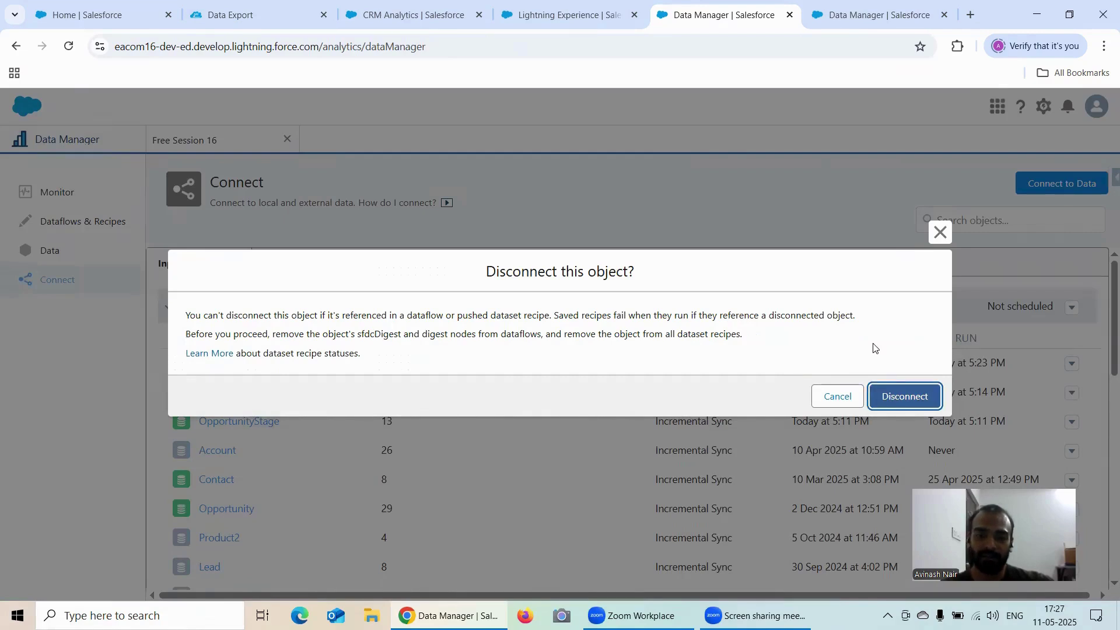